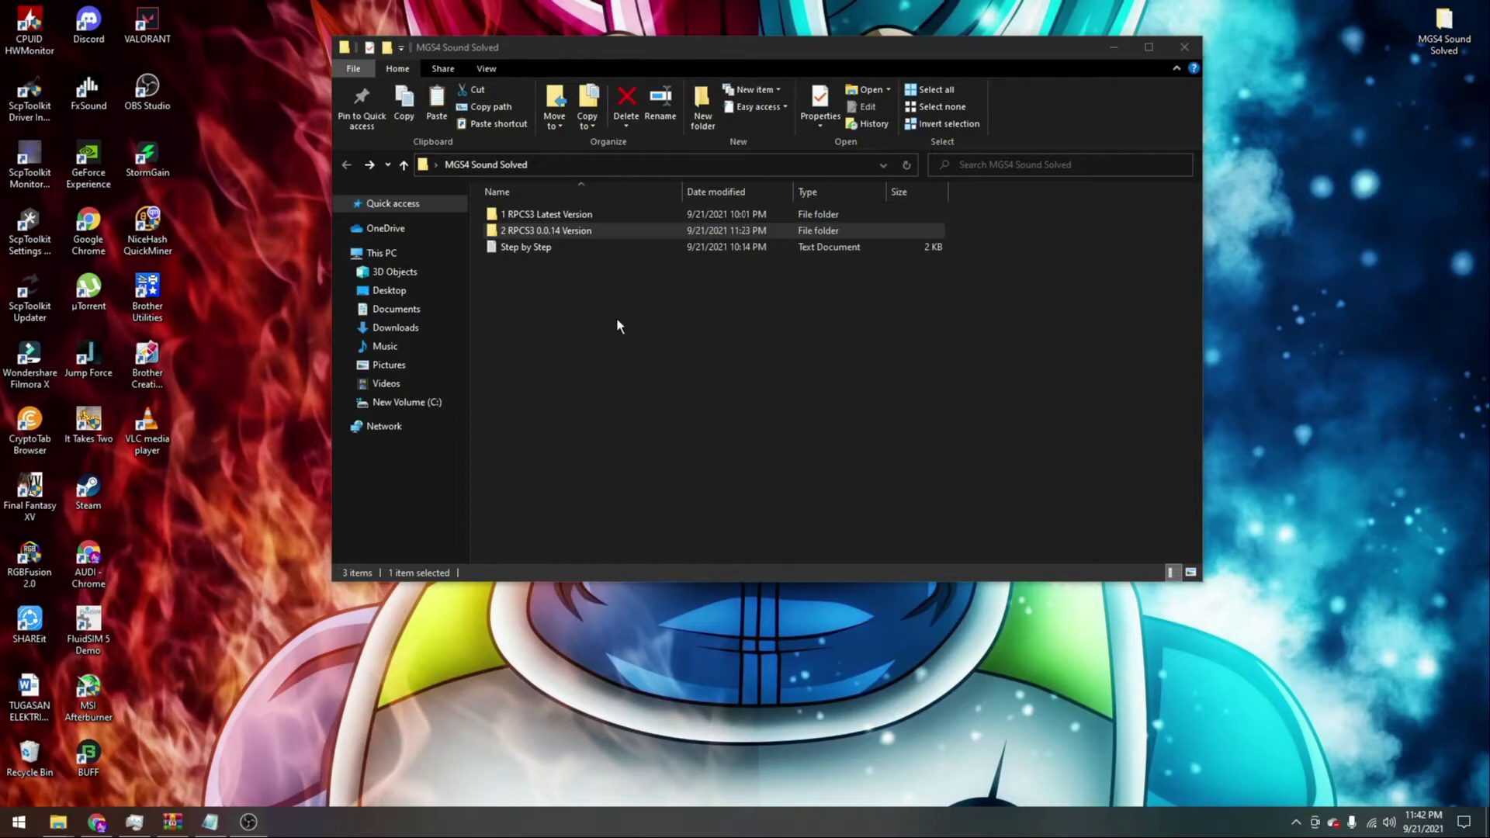
# Step: Look through the contents of the 1 RPCS3 Latest Version and 2 RPCS3 0.0.14 Version folders
pyautogui.doubleClick(553, 216)
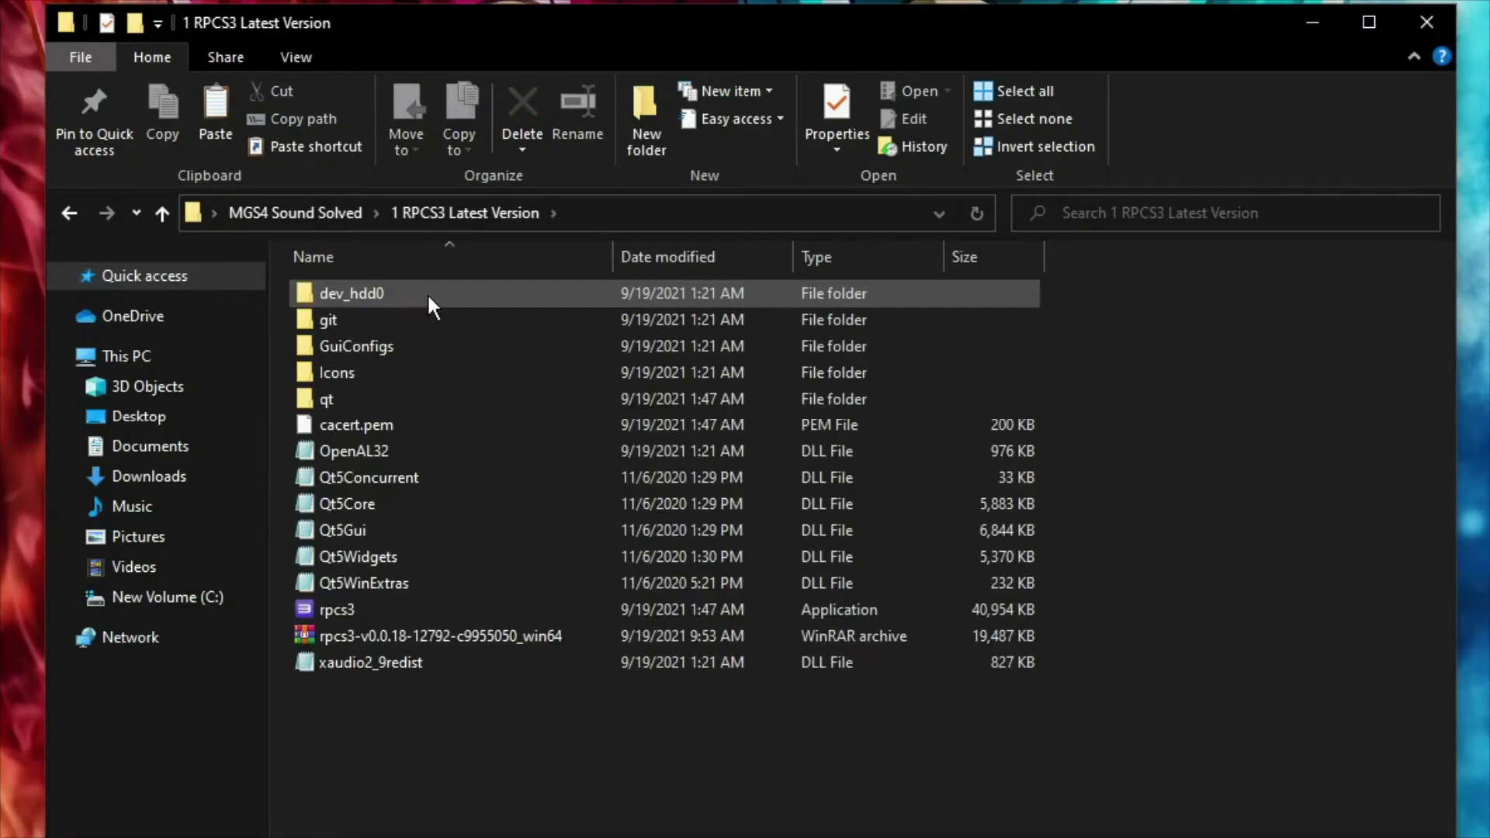
pyautogui.click(77, 216)
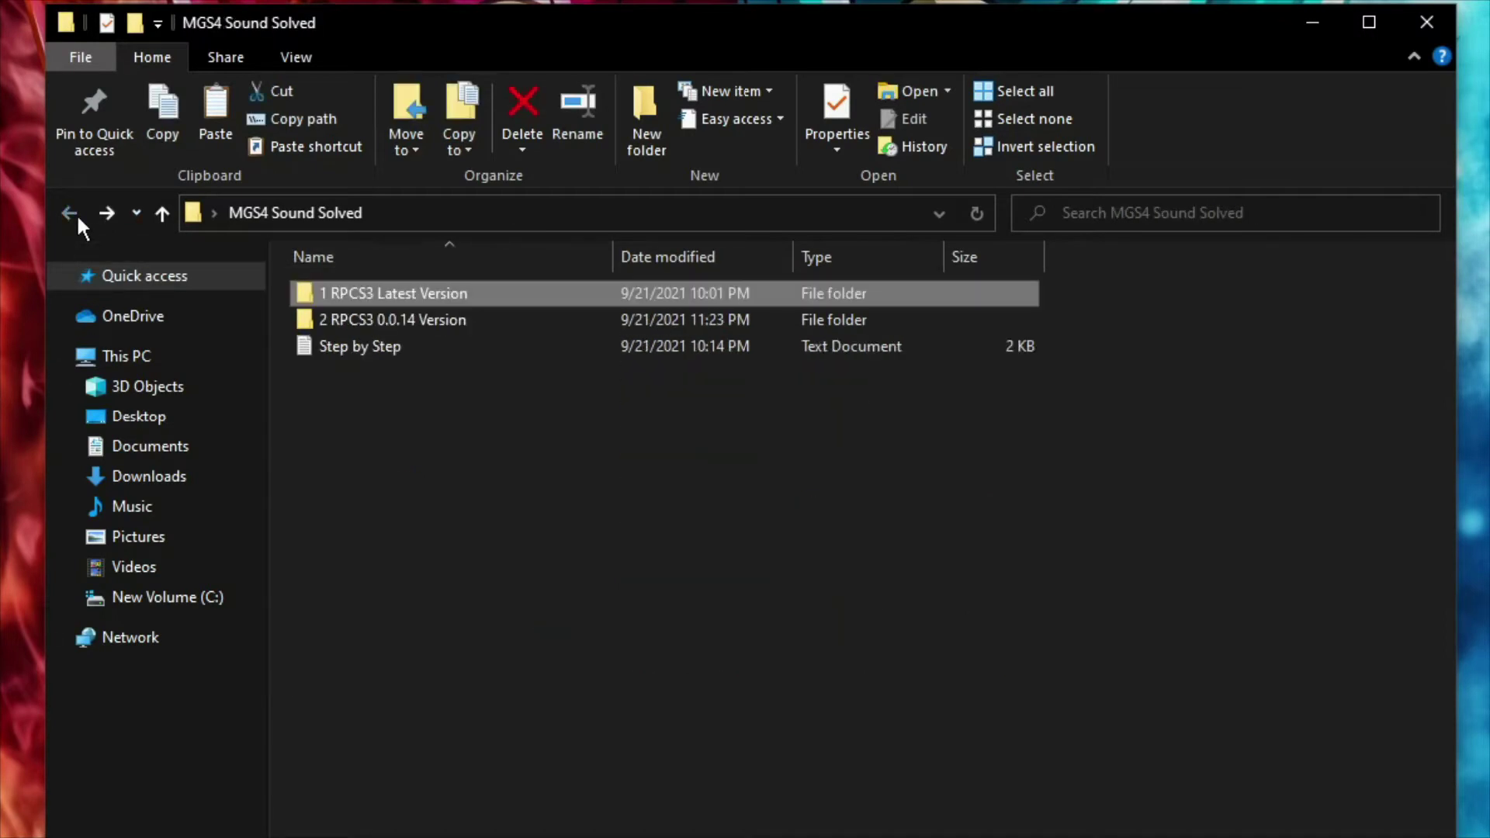
pyautogui.doubleClick(413, 322)
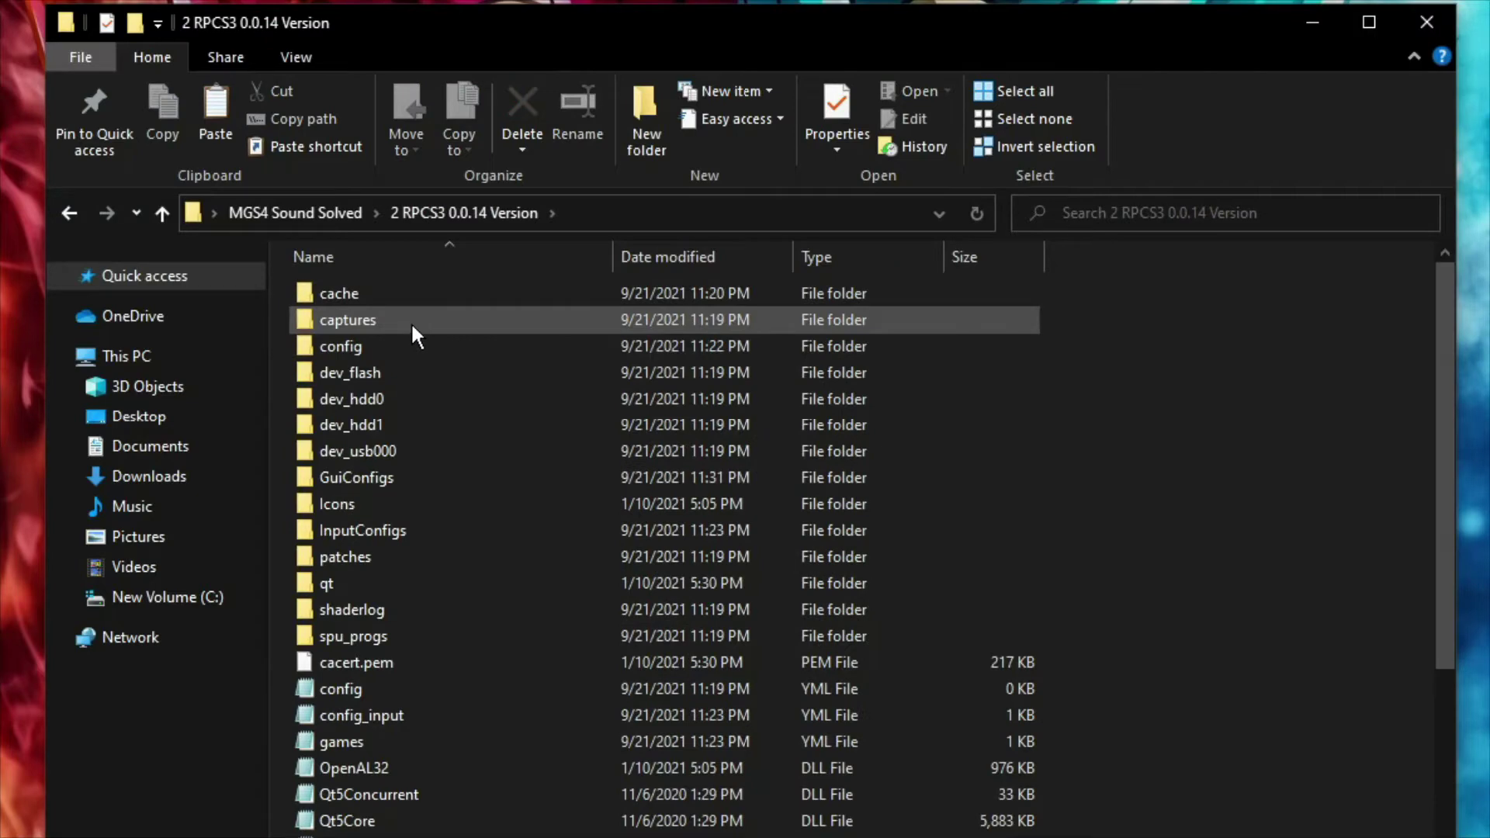
pyautogui.click(69, 212)
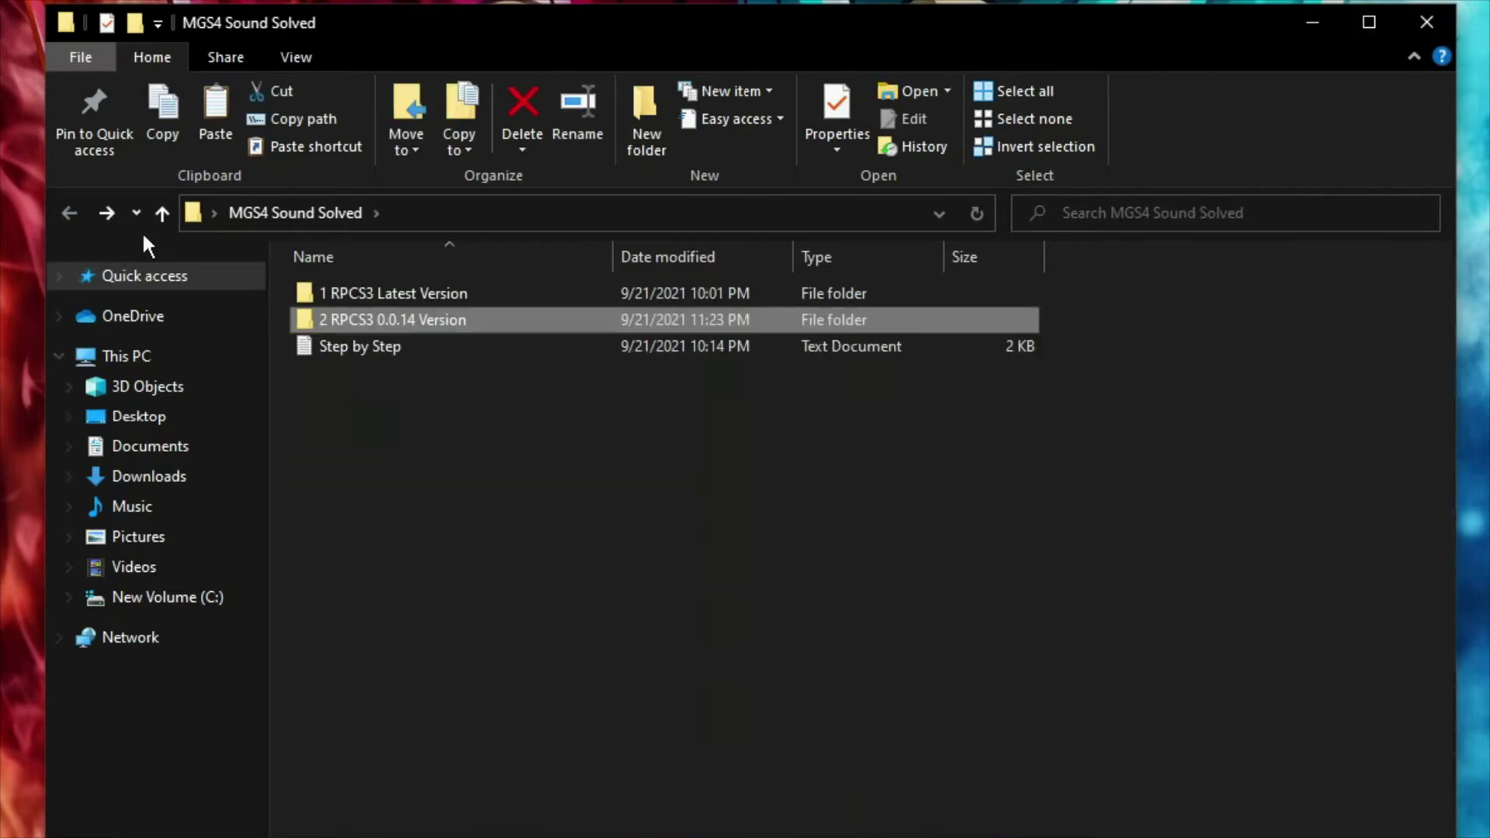
# Step: Launch rpcs3 from the 2 RPCS3 0.0.14 Version folder and decline the offered update
pyautogui.doubleClick(455, 320)
pyautogui.scroll(-4, 466, 544)
pyautogui.doubleClick(394, 715)
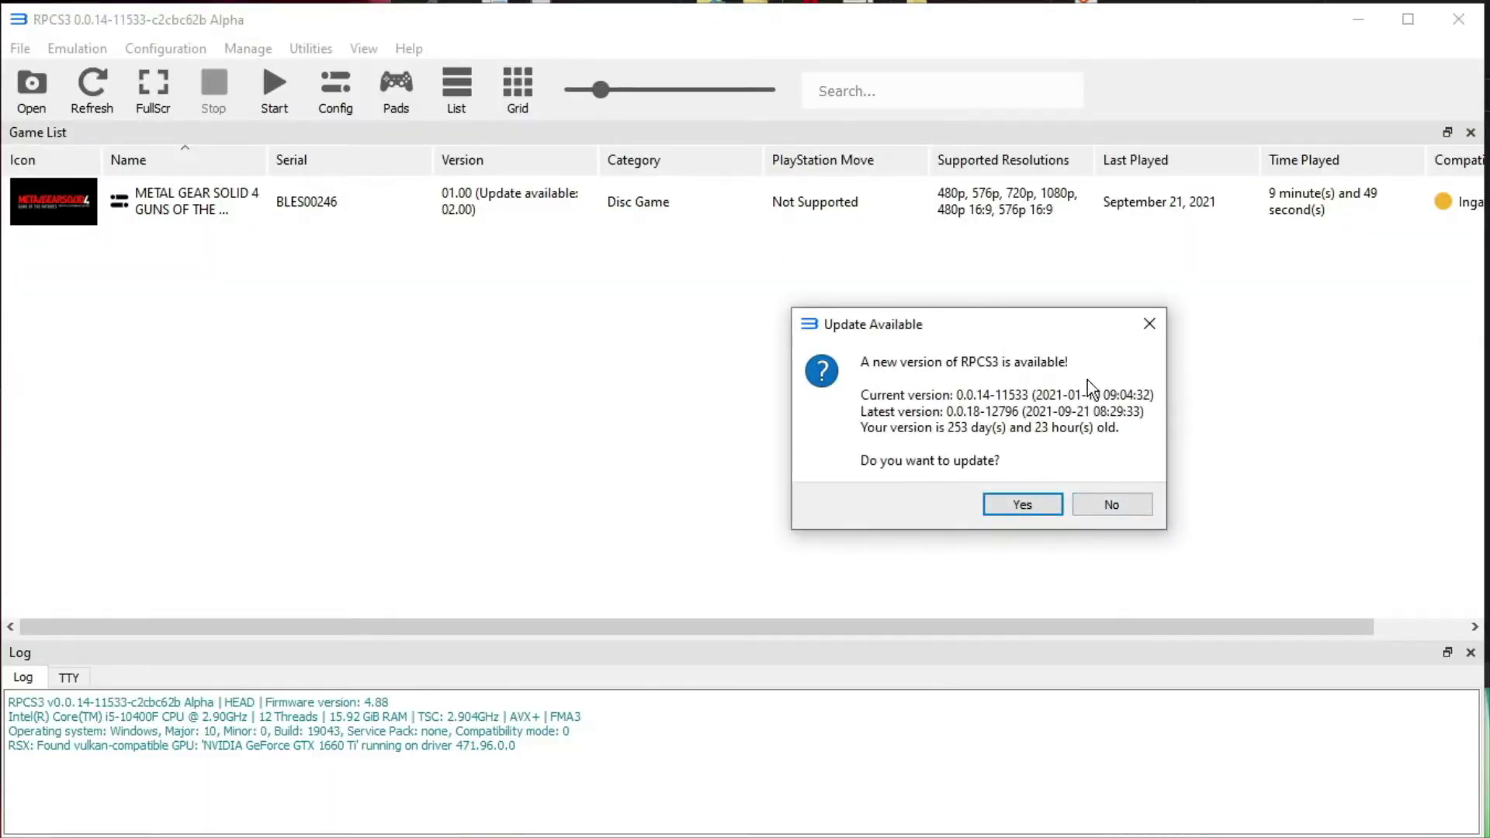
pyautogui.click(1139, 506)
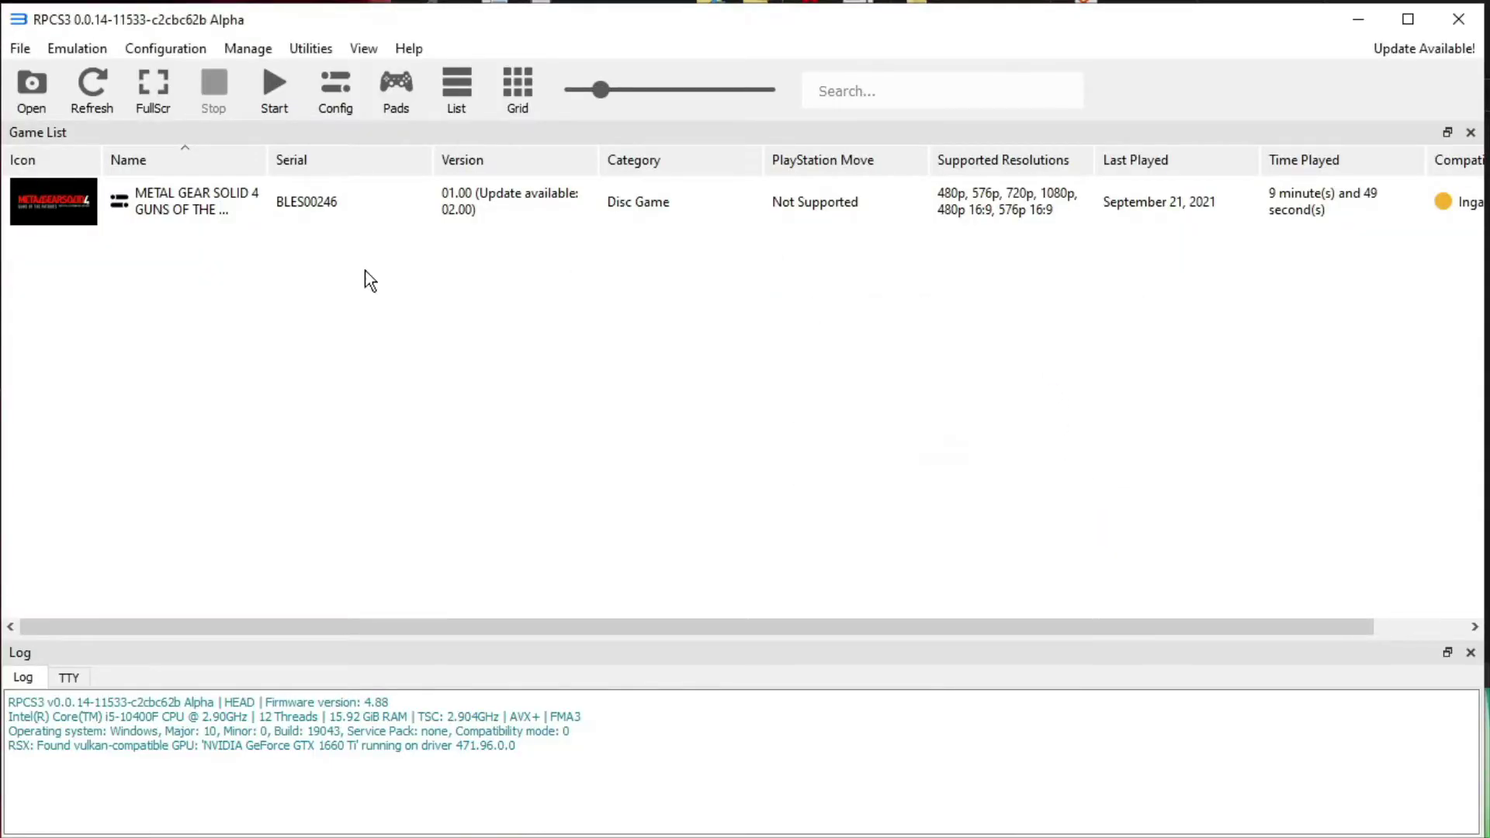
pyautogui.click(20, 48)
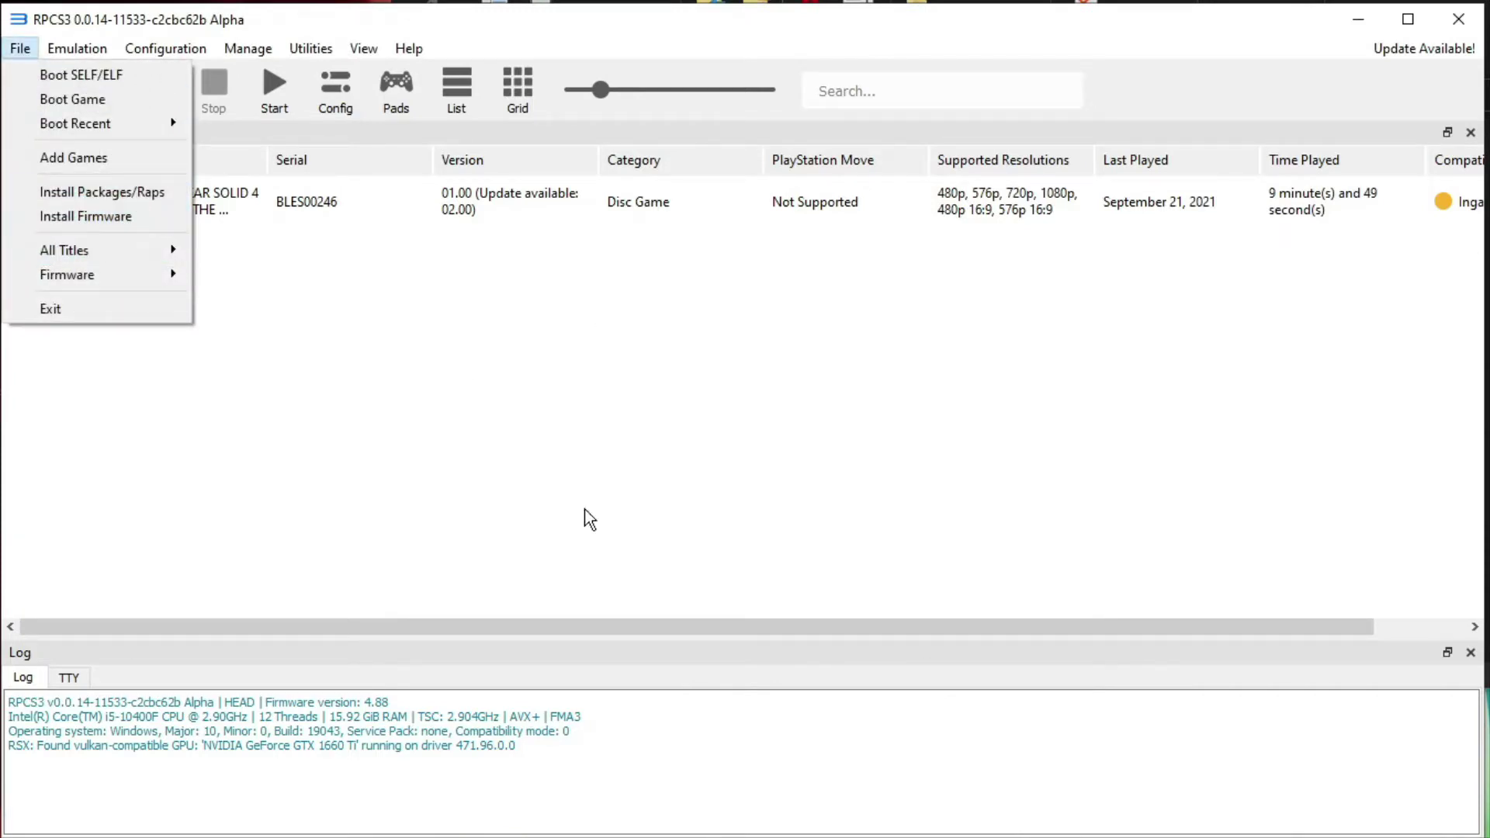
pyautogui.click(399, 316)
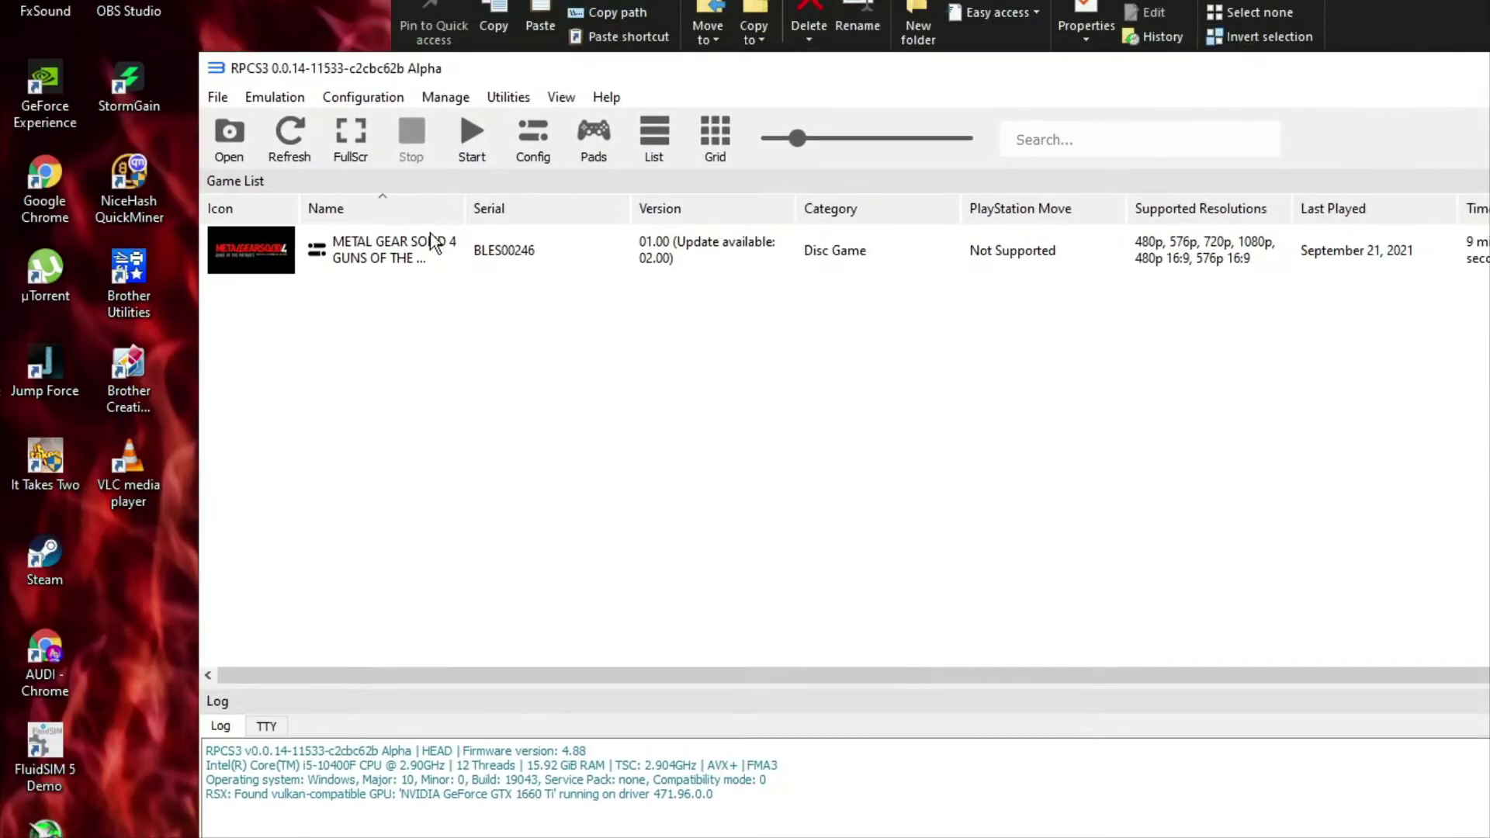
# Step: Boot METAL GEAR SOLID 4 GUNS OF THE PATRIOTS from the game list, return to the emulator window and minimize it
pyautogui.click(193, 201)
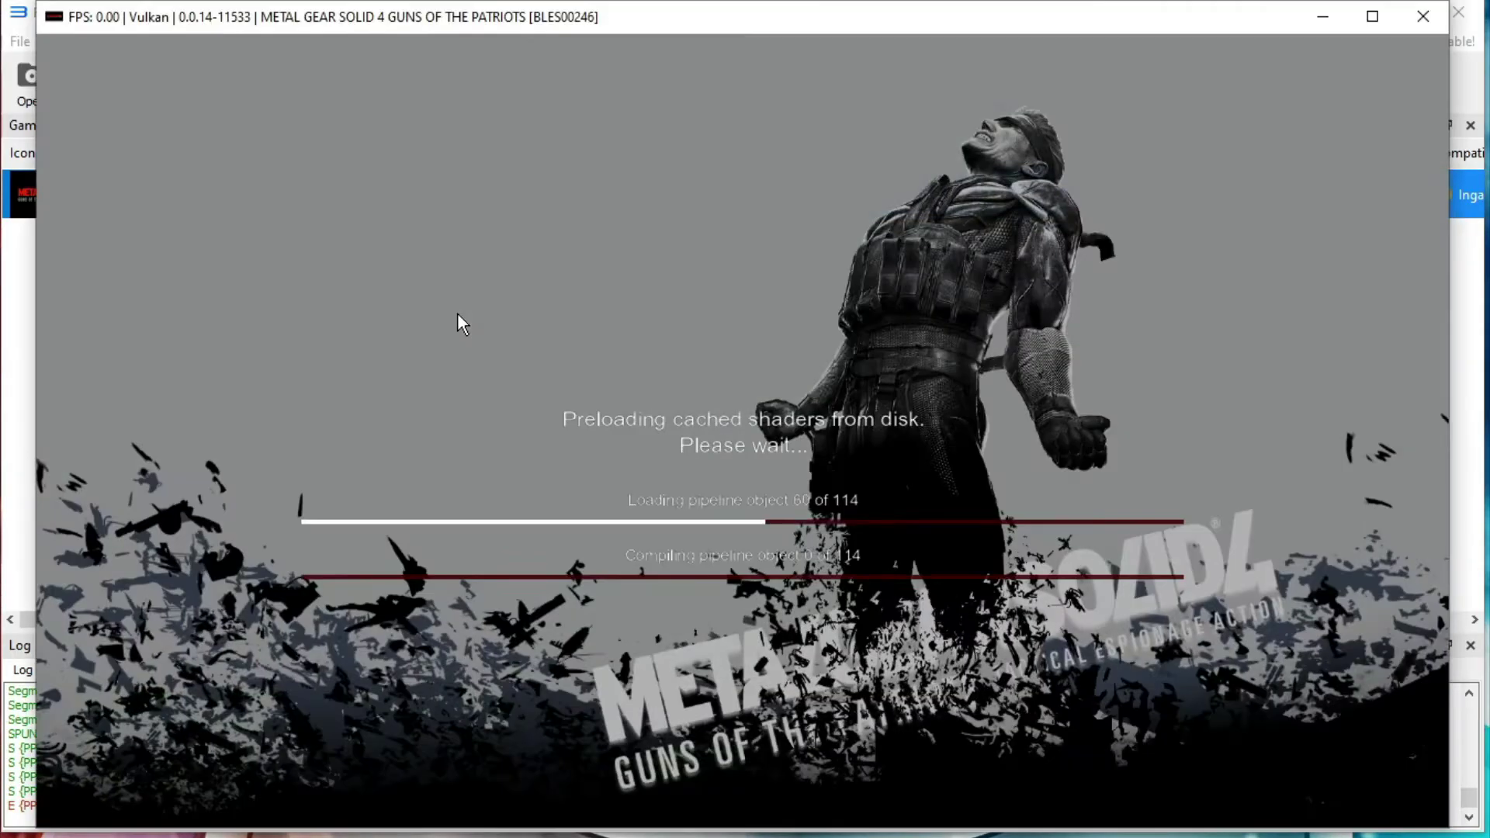
pyautogui.hotkey('alt', 'Tab')
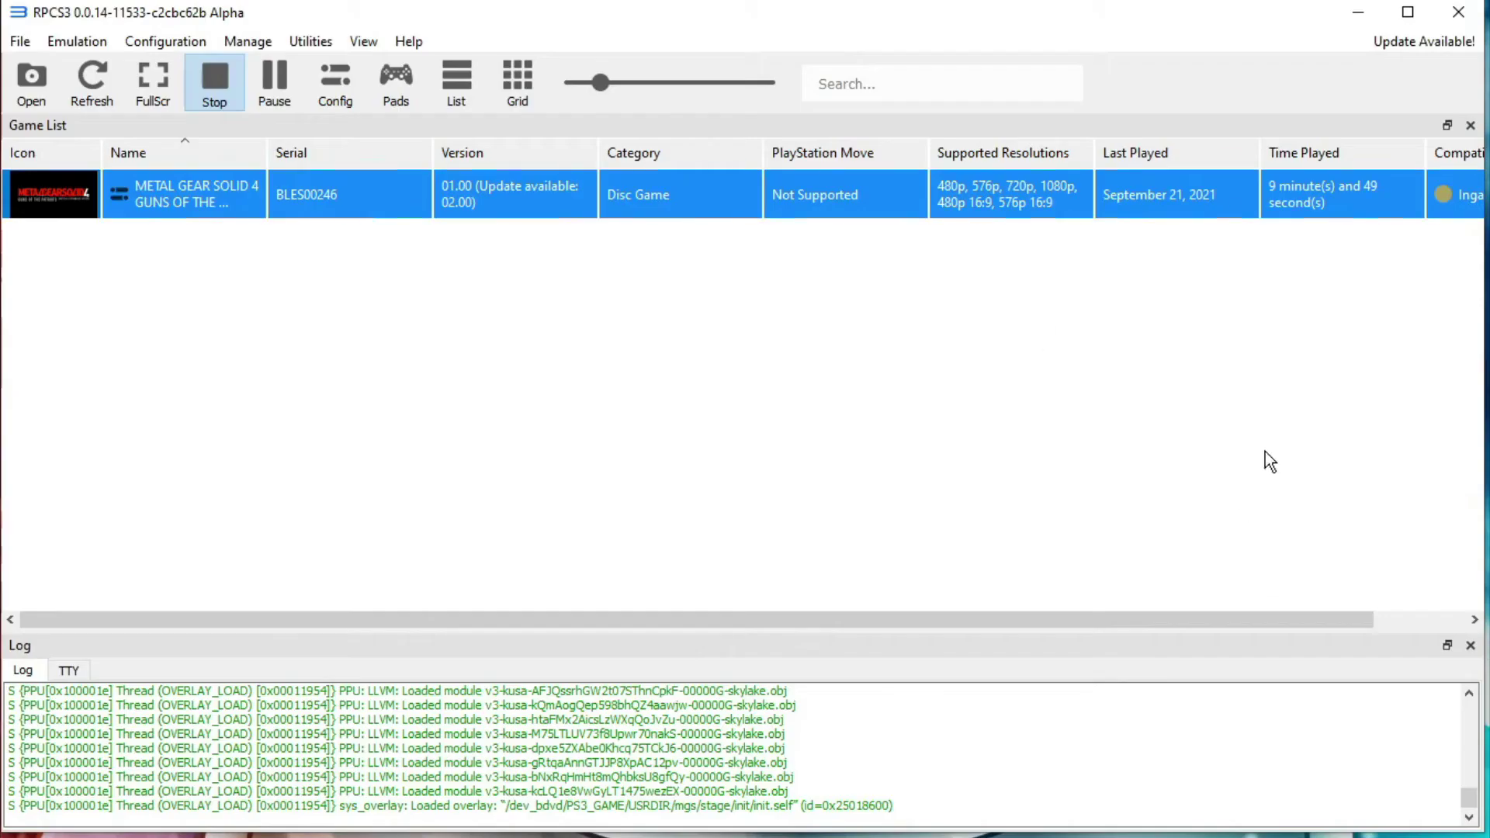
pyautogui.click(1375, 22)
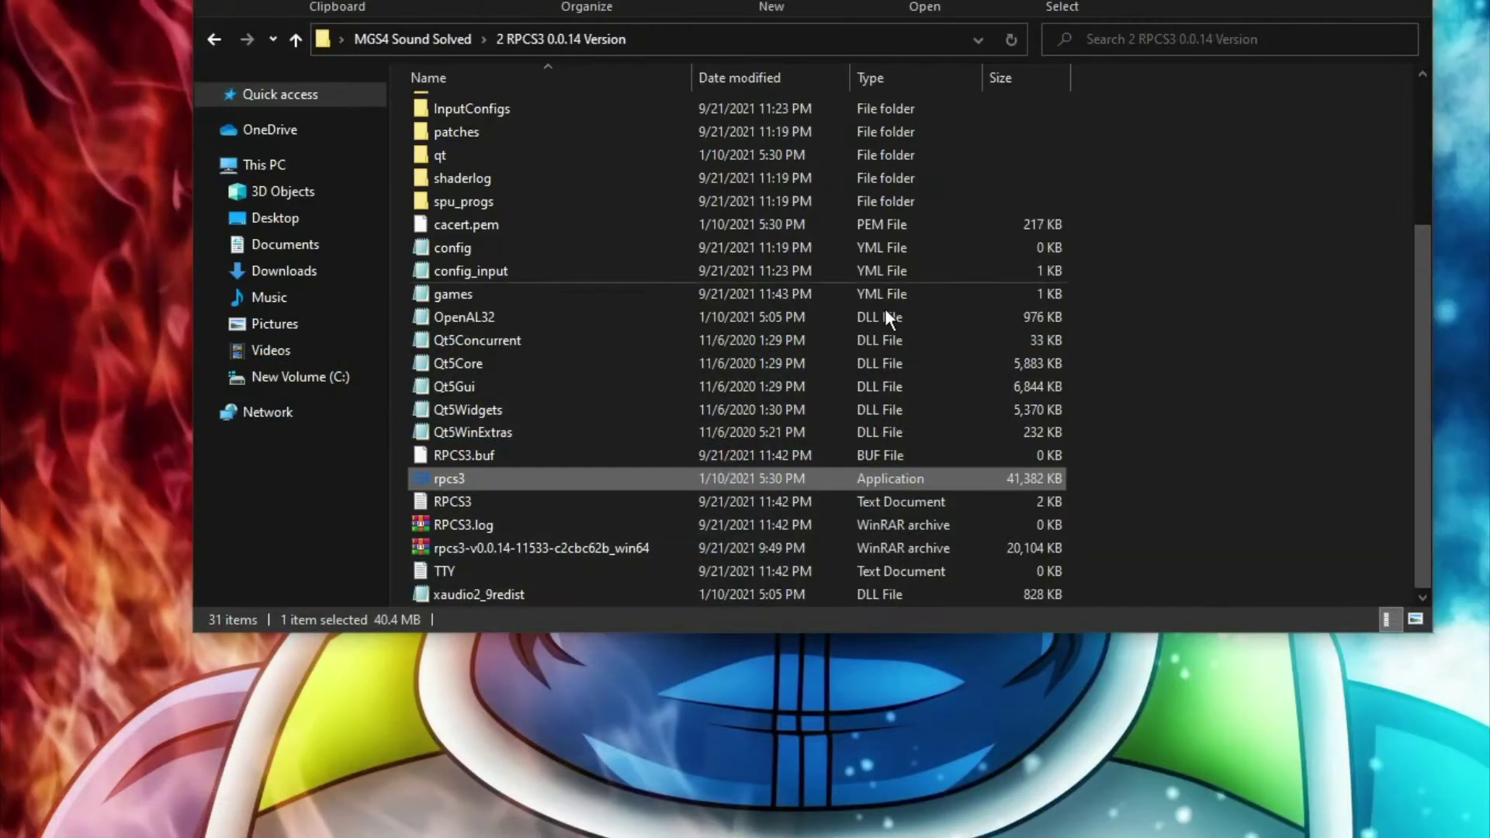
# Step: Open the BLES00246 folder under dev_hdd0\game in the 2 RPCS3 0.0.14 Version folder
pyautogui.click(213, 38)
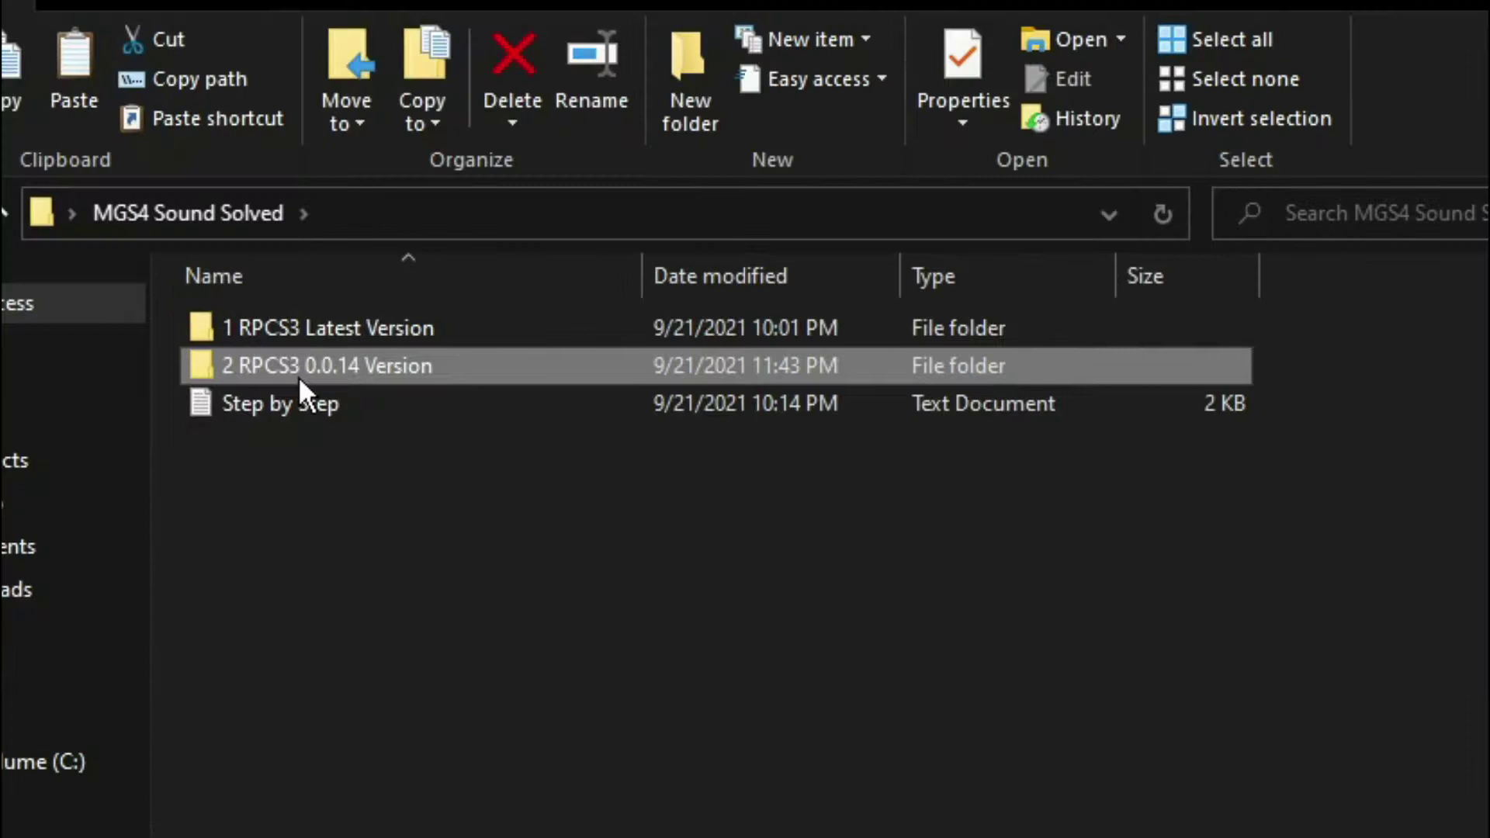
pyautogui.doubleClick(481, 133)
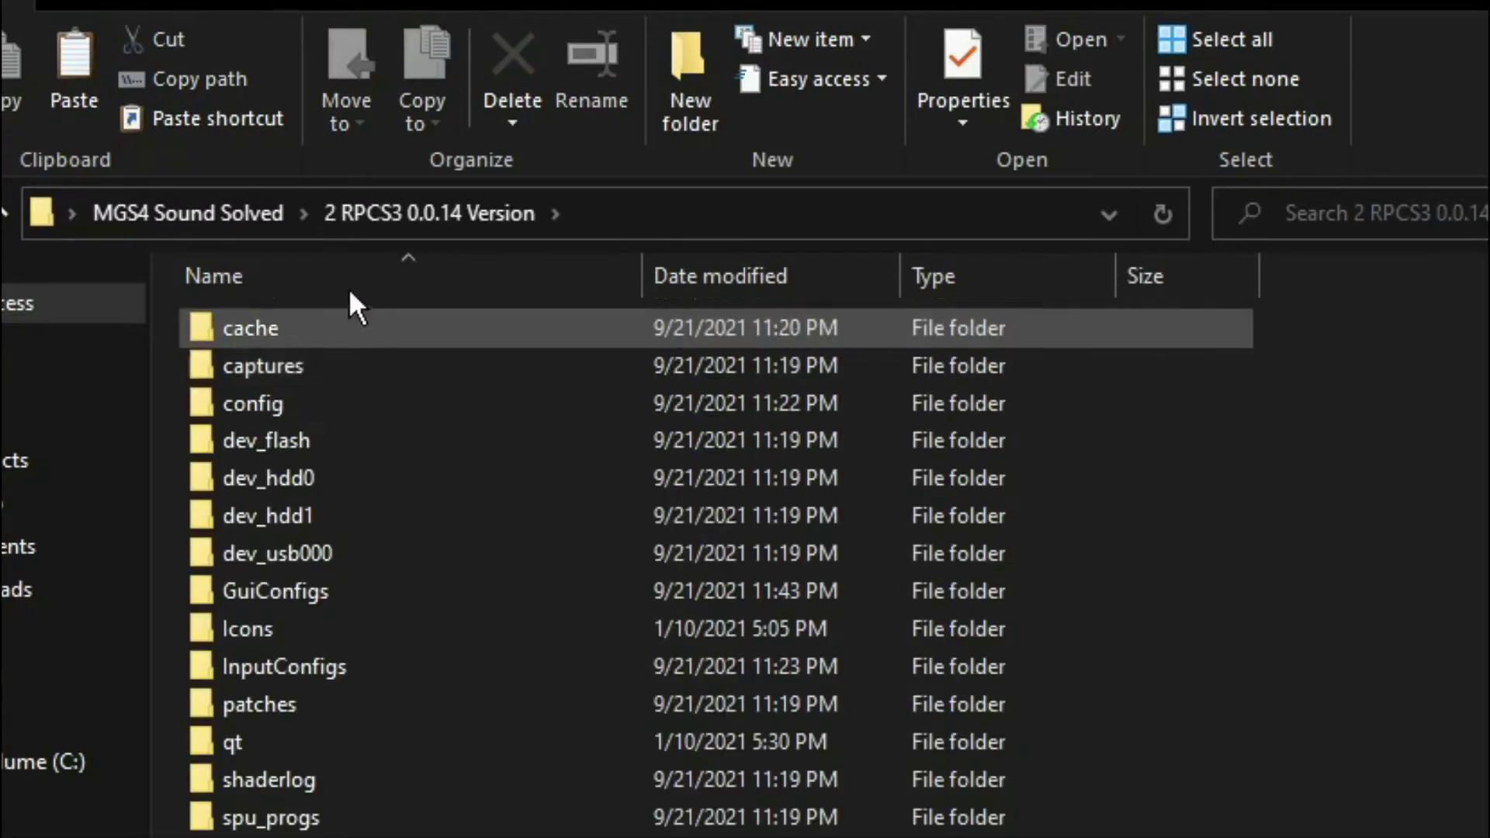
pyautogui.doubleClick(300, 480)
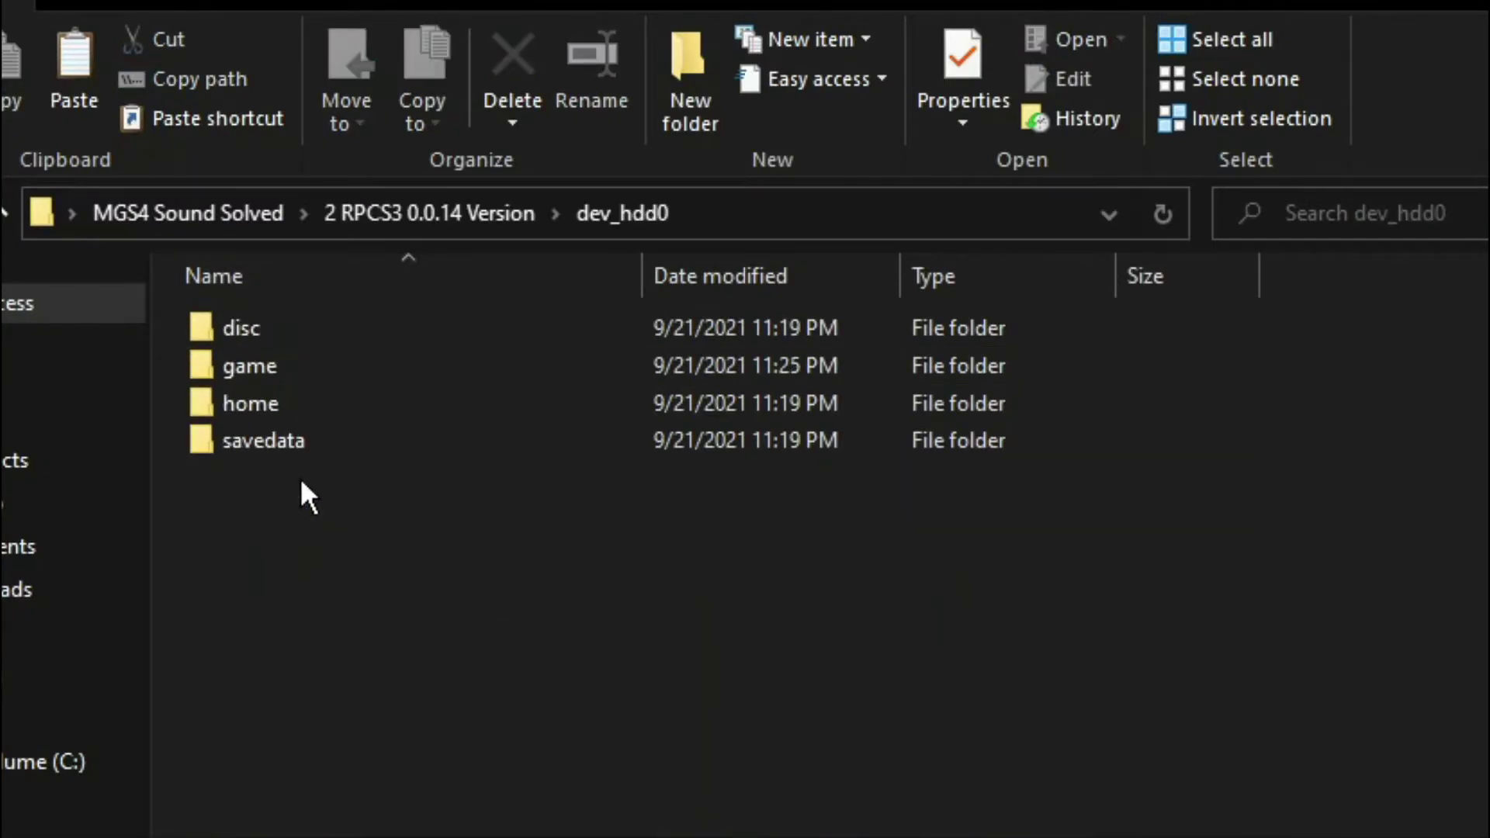
pyautogui.doubleClick(264, 370)
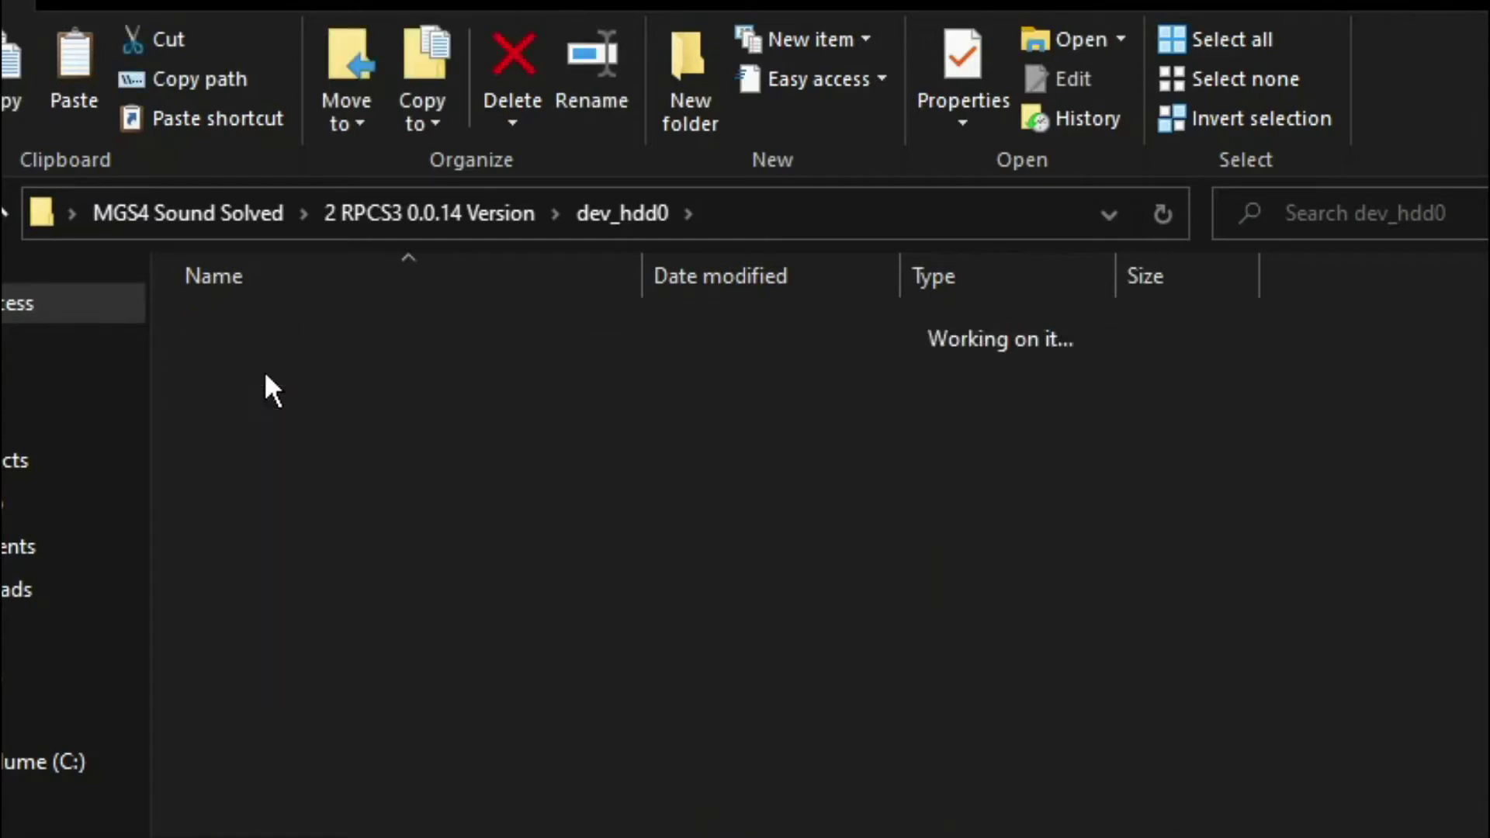
pyautogui.click(315, 376)
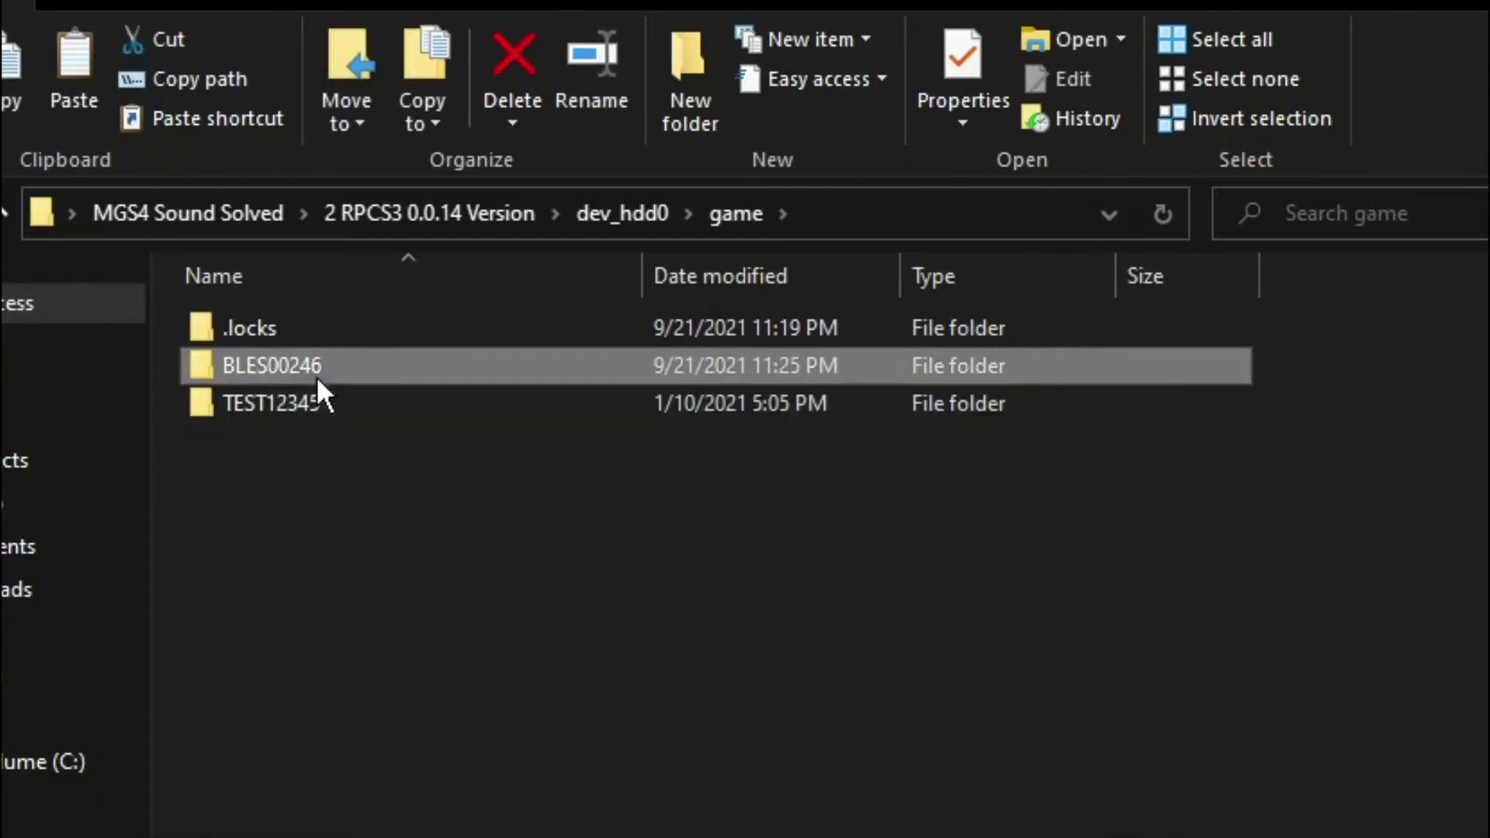
pyautogui.moveTo(338, 379)
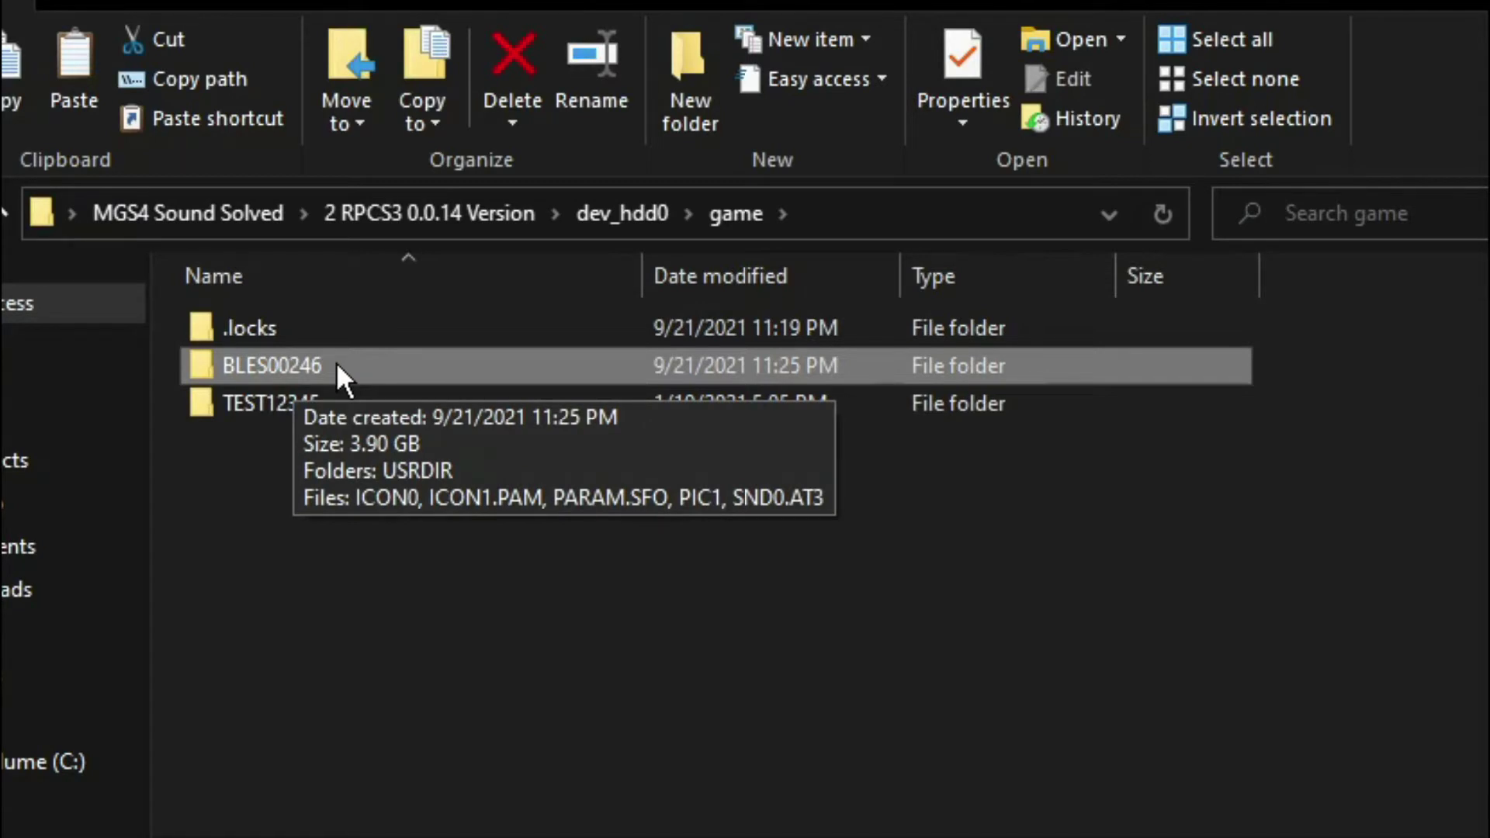
pyautogui.doubleClick(337, 362)
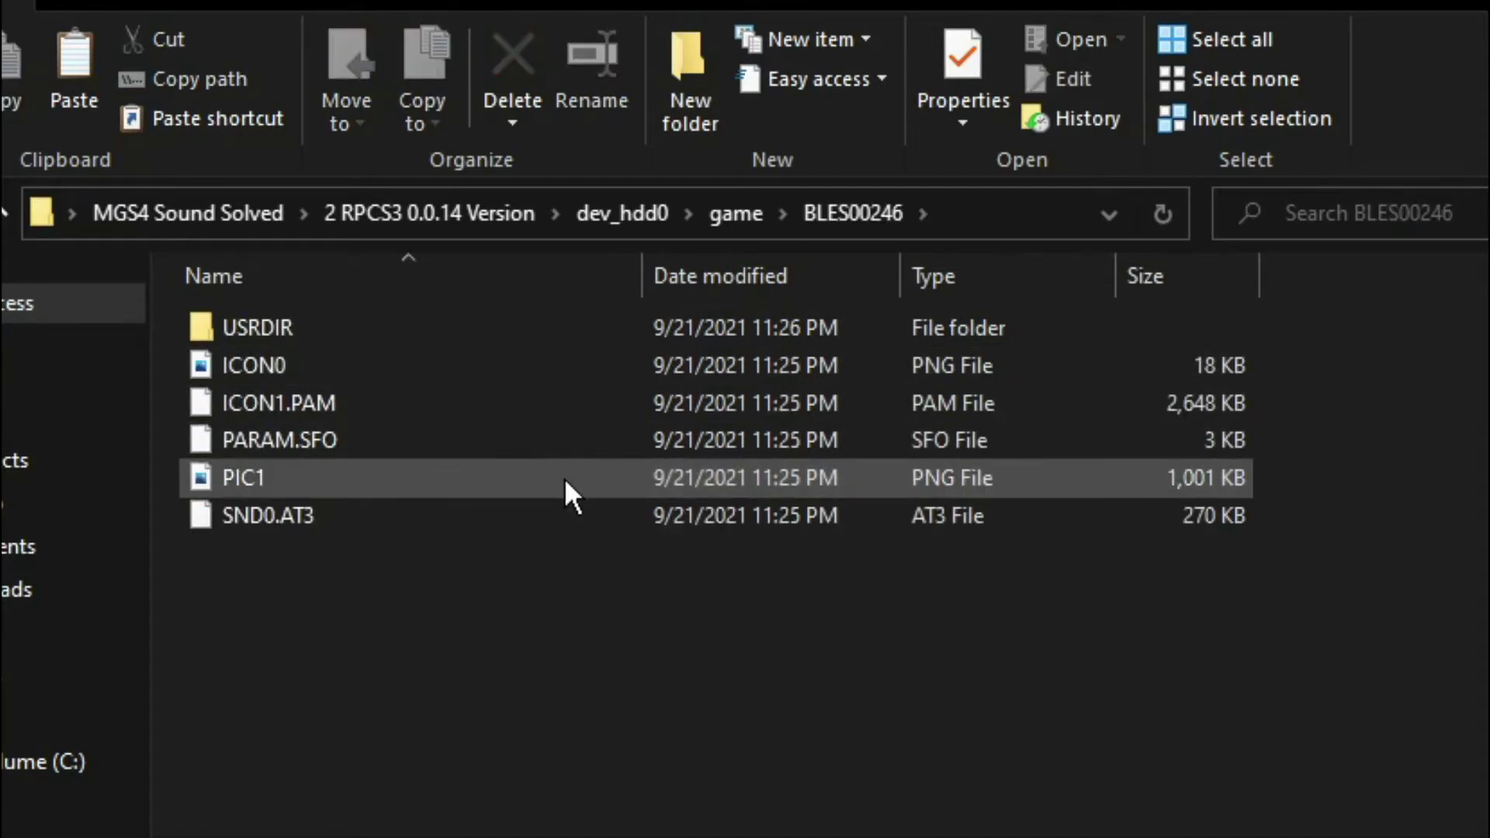
# Step: Check the combined size of all files and folders inside BLES00246 in their properties
pyautogui.moveTo(269, 636); pyautogui.dragTo(268, 325)
pyautogui.rightClick(268, 325)
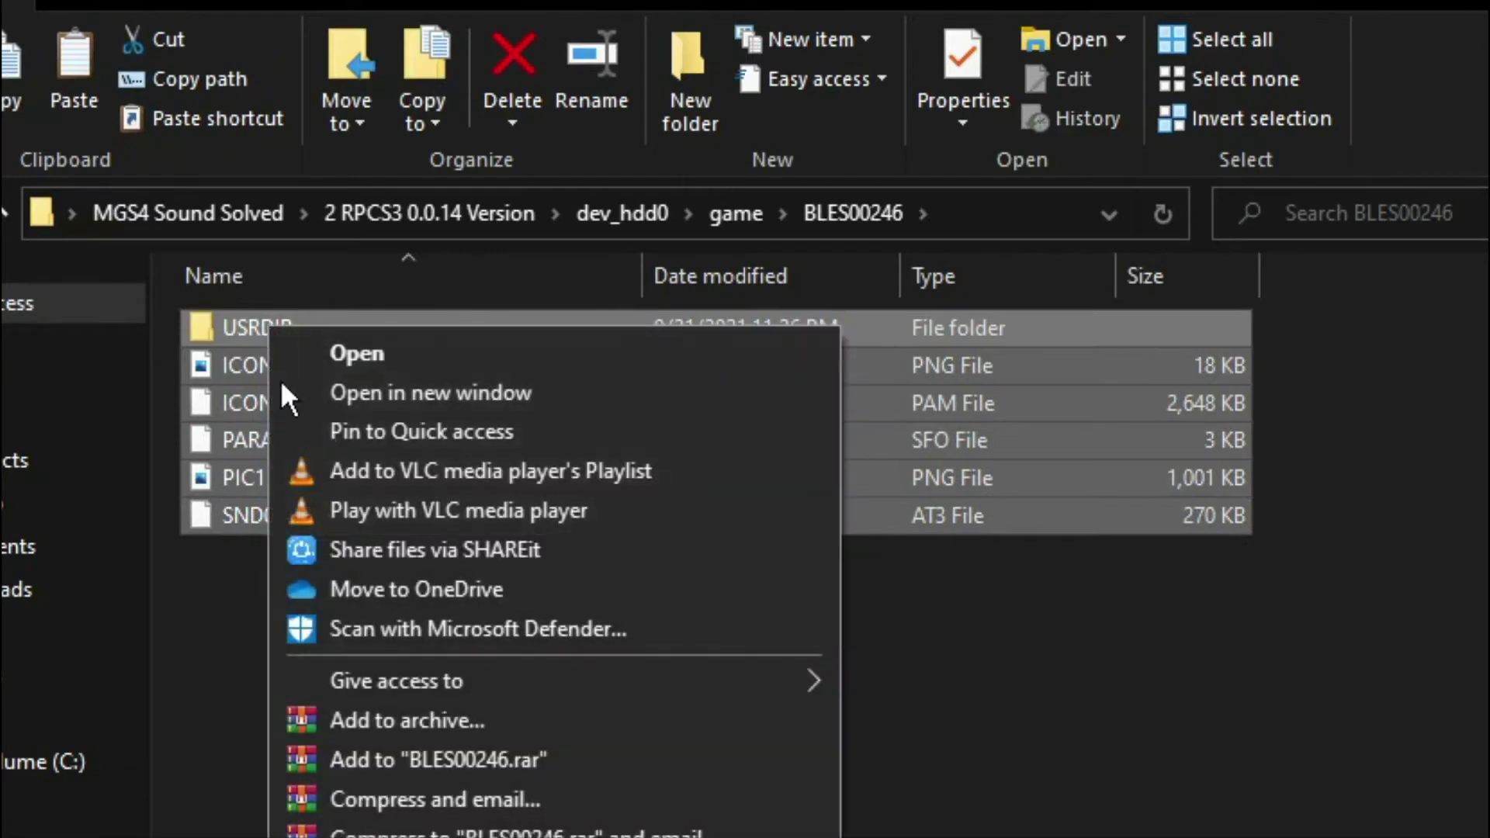
pyautogui.press('r')
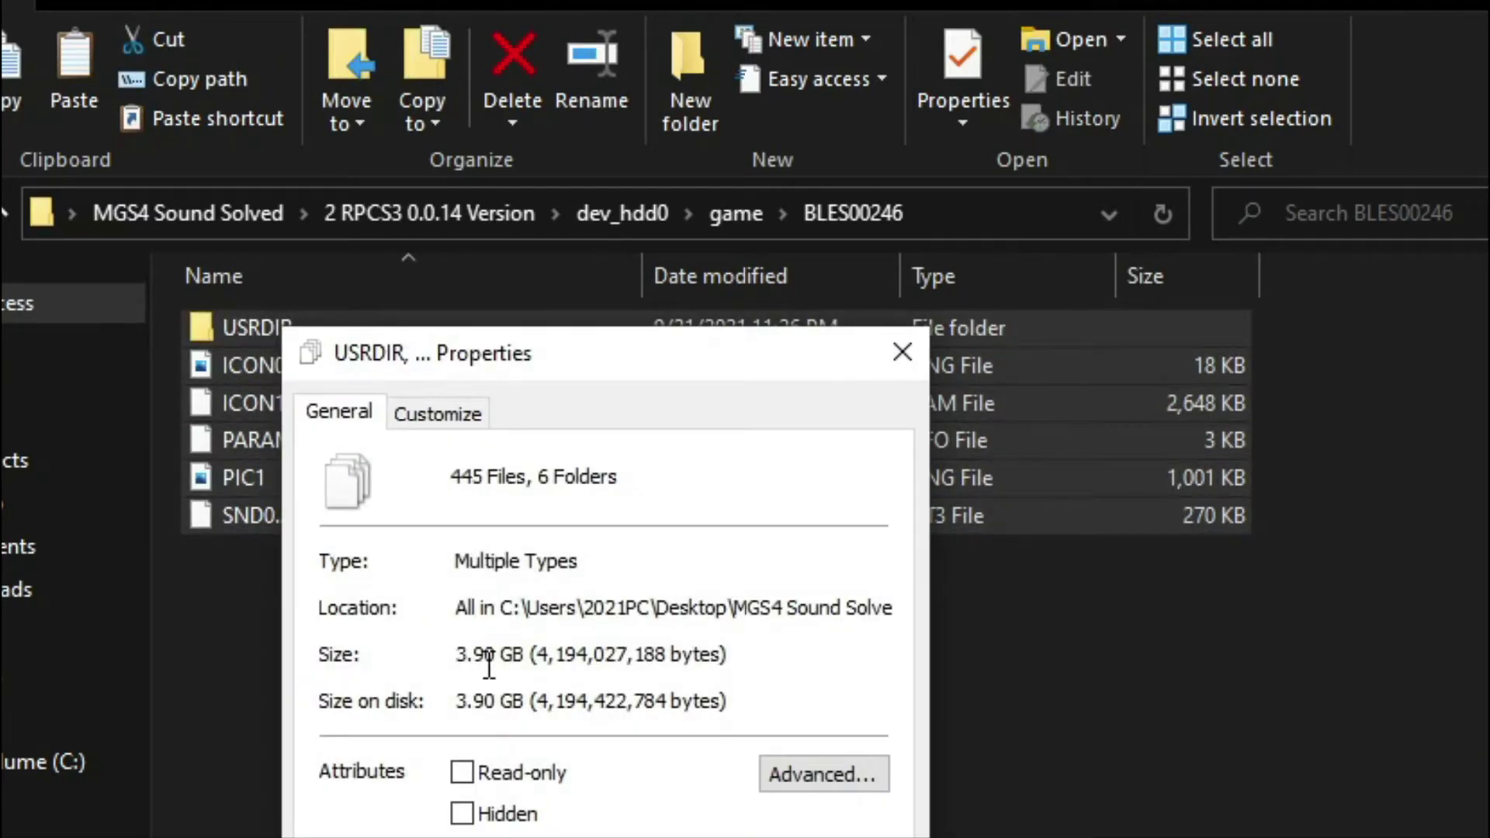
pyautogui.click(894, 355)
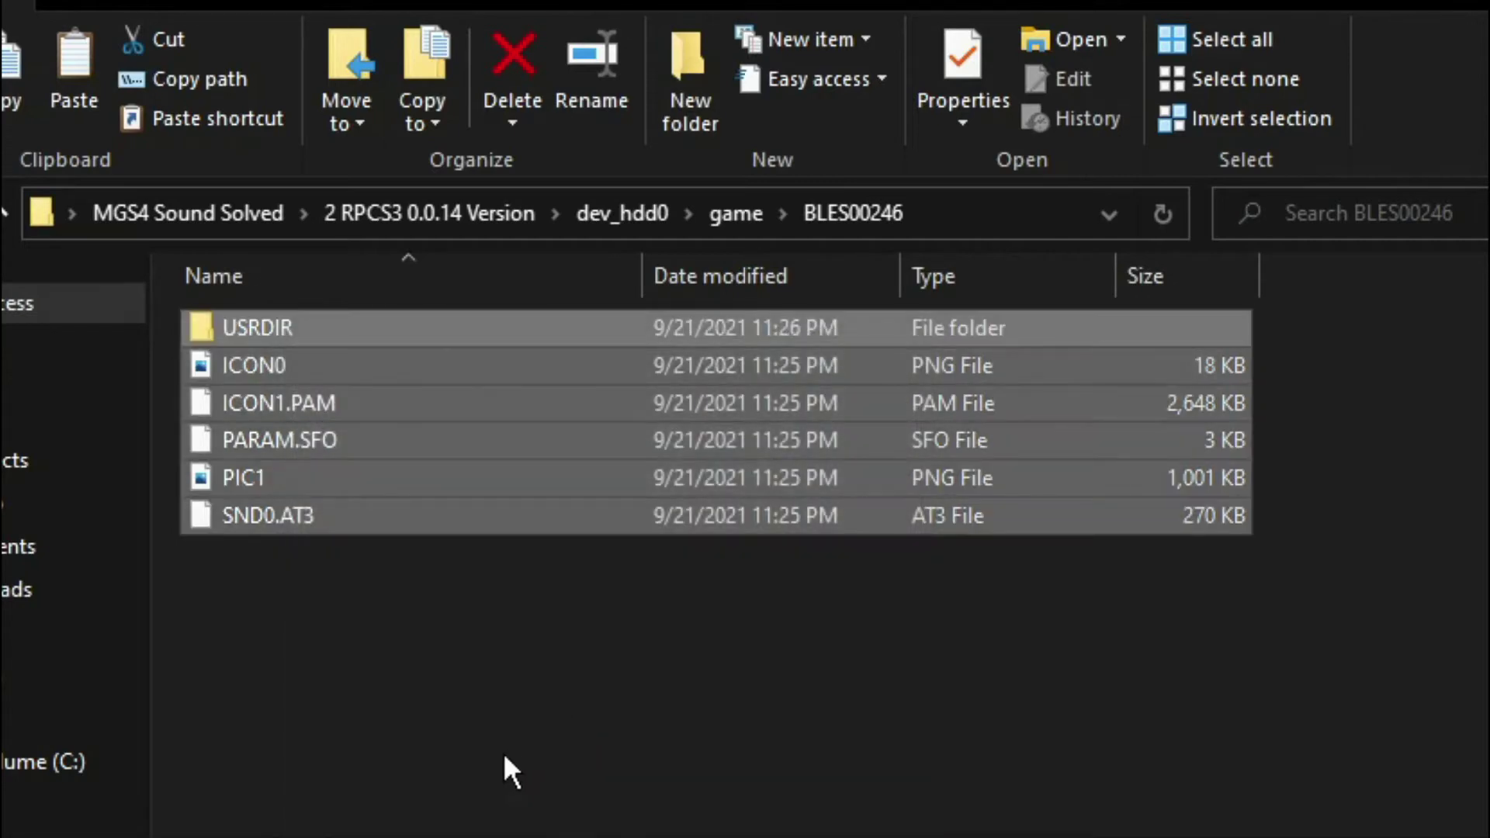
pyautogui.moveTo(394, 774); pyautogui.dragTo(268, 323)
pyautogui.rightClick(269, 323)
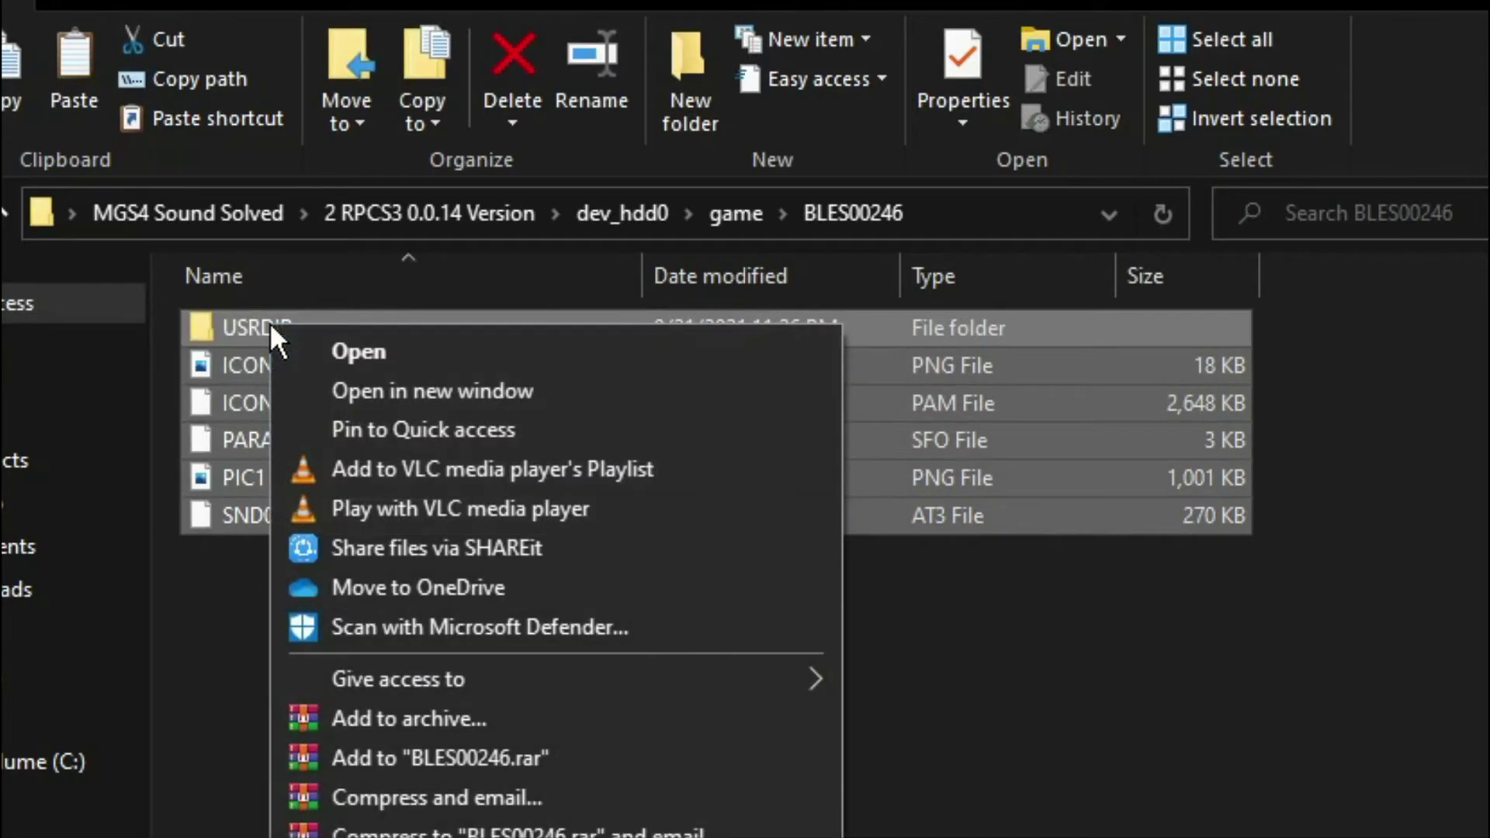
pyautogui.press('Escape')
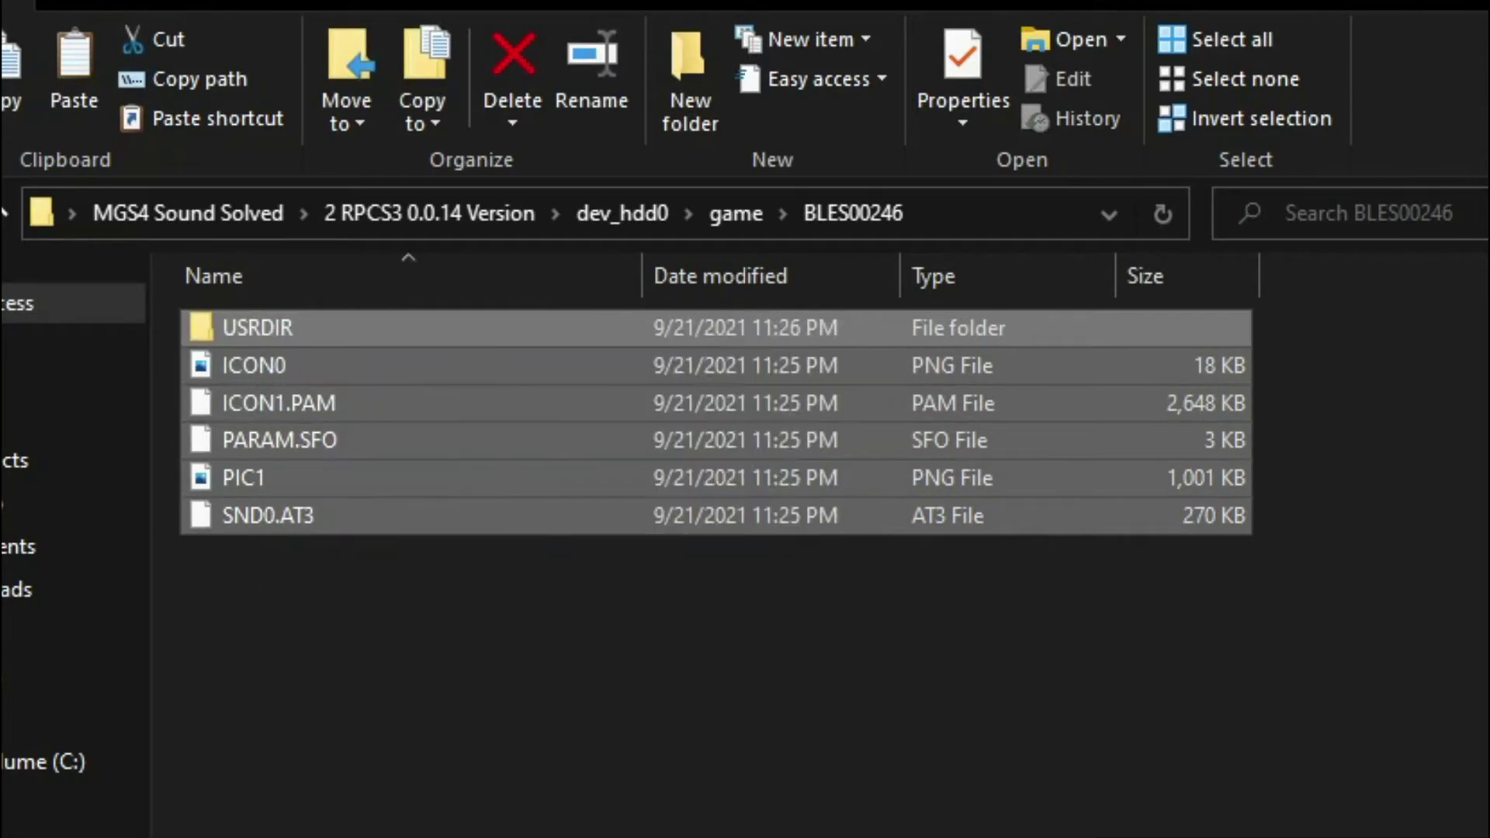
# Step: Return to the MGS4 Sound Solved folder and open 1 RPCS3 Latest Version
pyautogui.hotkey('alt', 'Up')
pyautogui.hotkey('alt', 'Up')
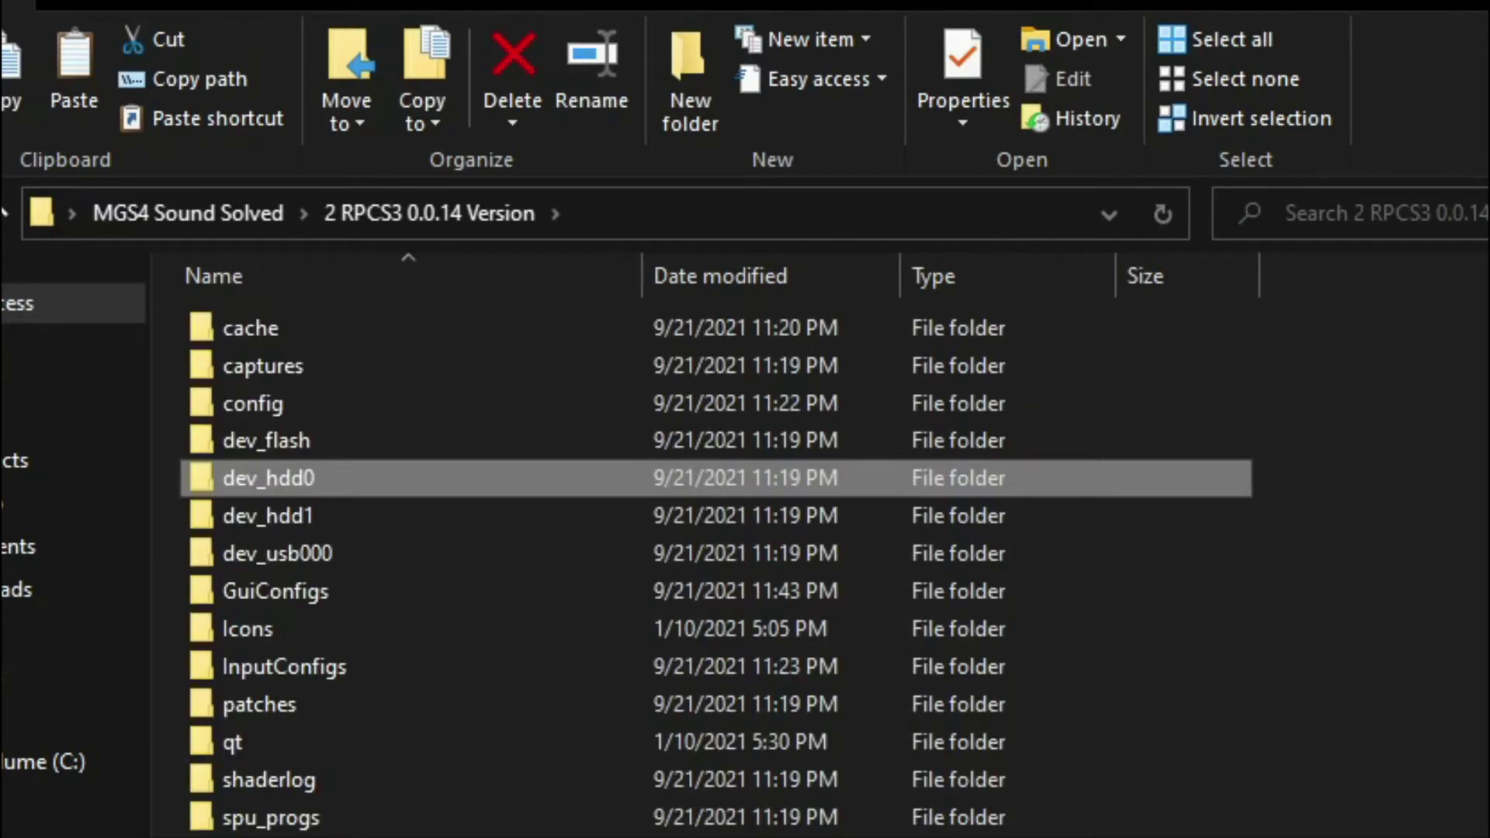
pyautogui.hotkey('alt', 'Up')
pyautogui.doubleClick(361, 324)
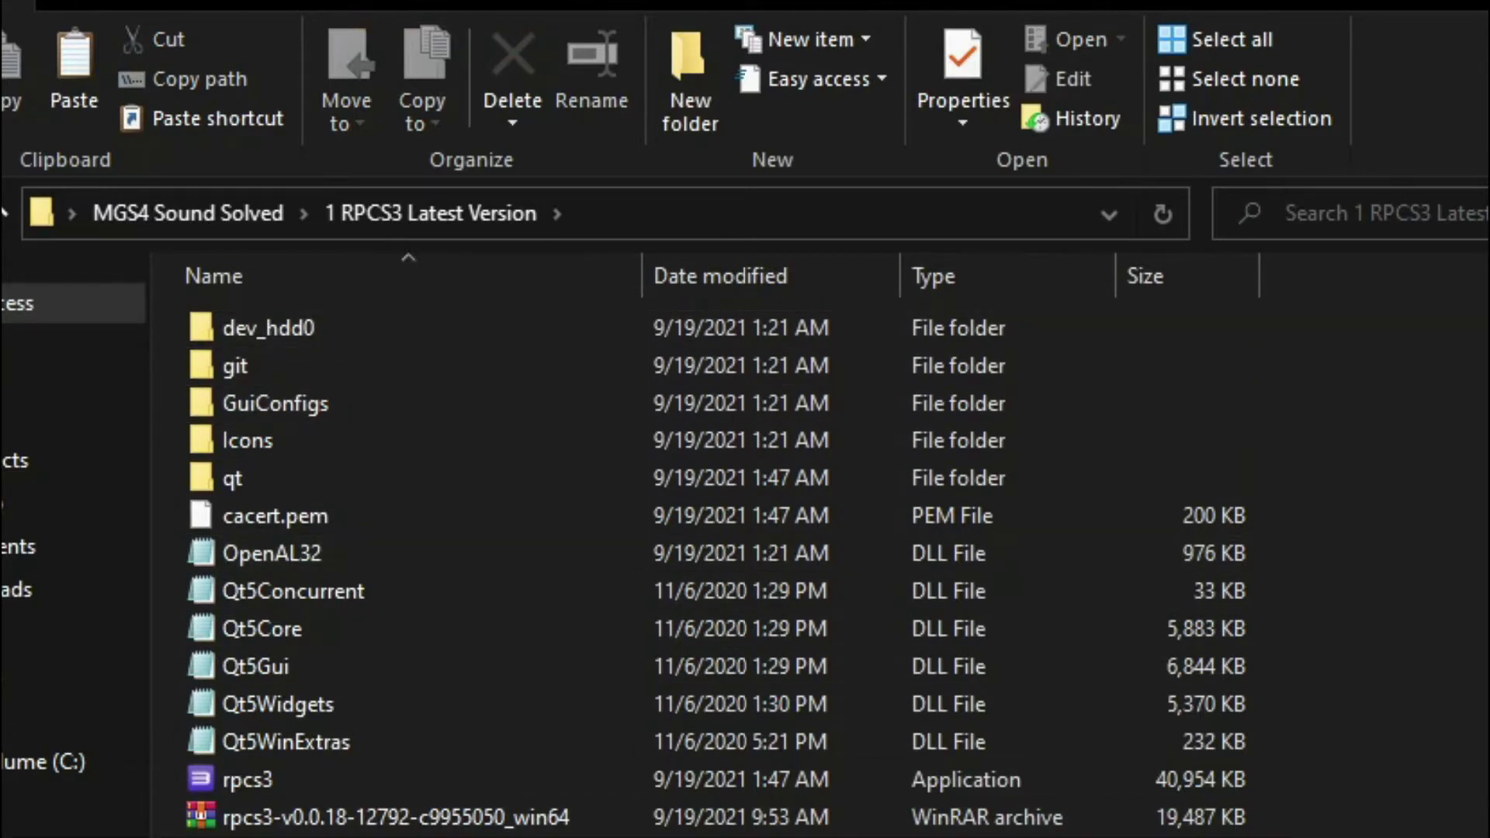
# Step: Switch to the Downloads\PS3 folder window and open dev_hdd0\game\BLES00246
pyautogui.hotkey('alt', 'Tab')
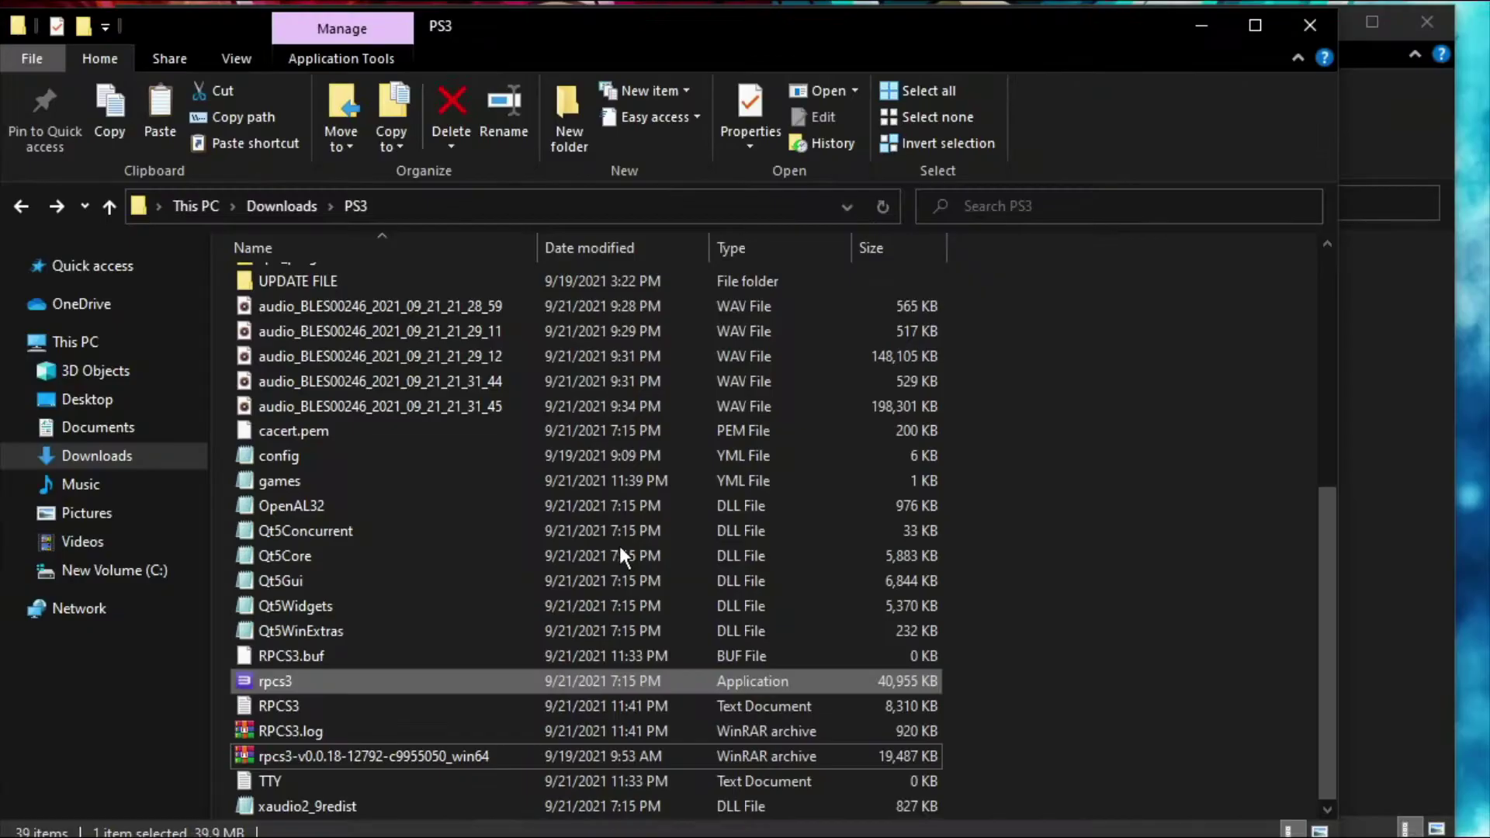
pyautogui.scroll(6, 227, 621)
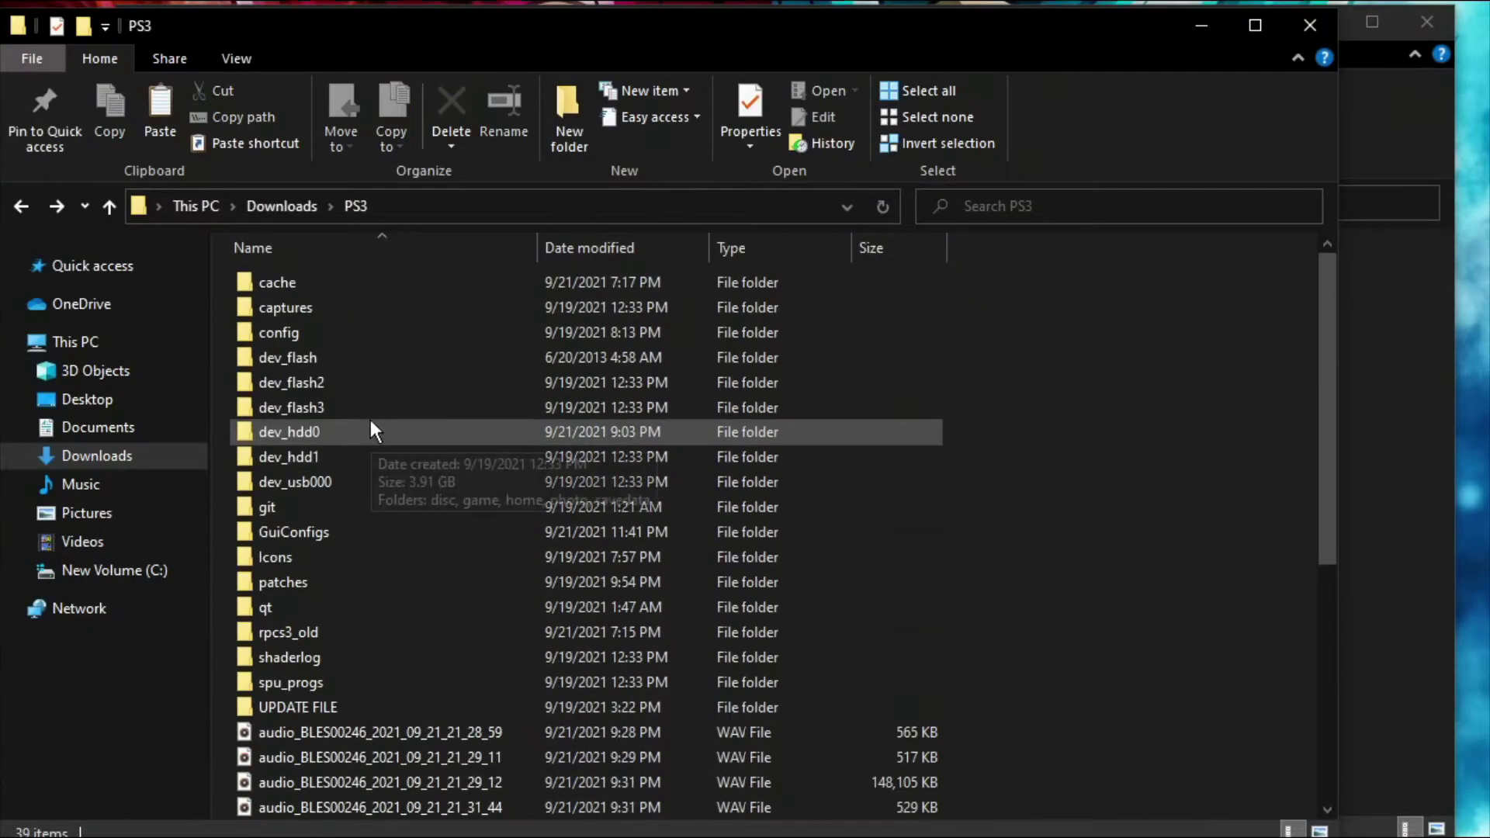
pyautogui.doubleClick(315, 434)
pyautogui.click(301, 309)
pyautogui.doubleClick(302, 310)
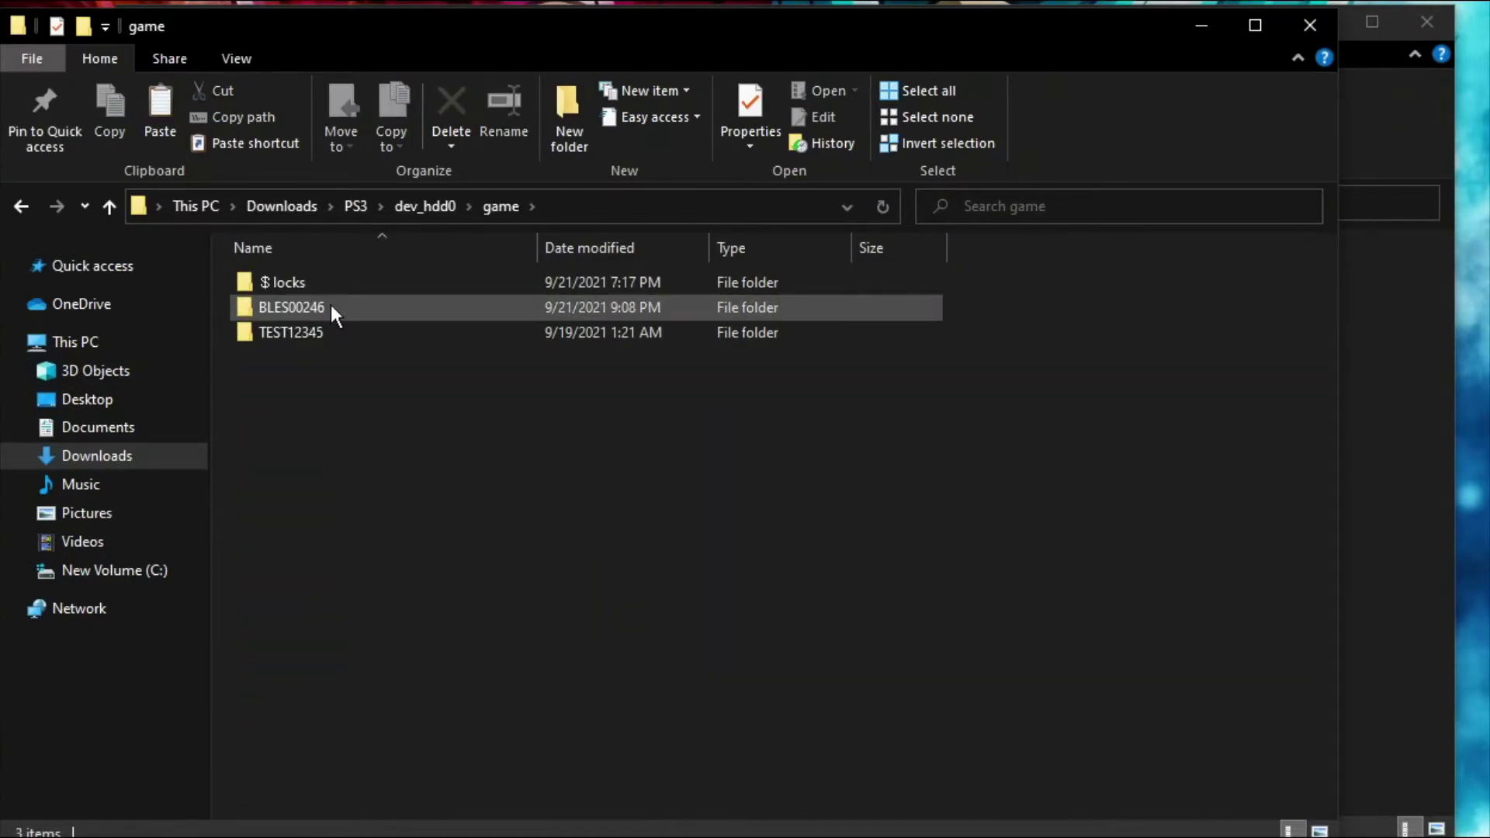
pyautogui.doubleClick(331, 308)
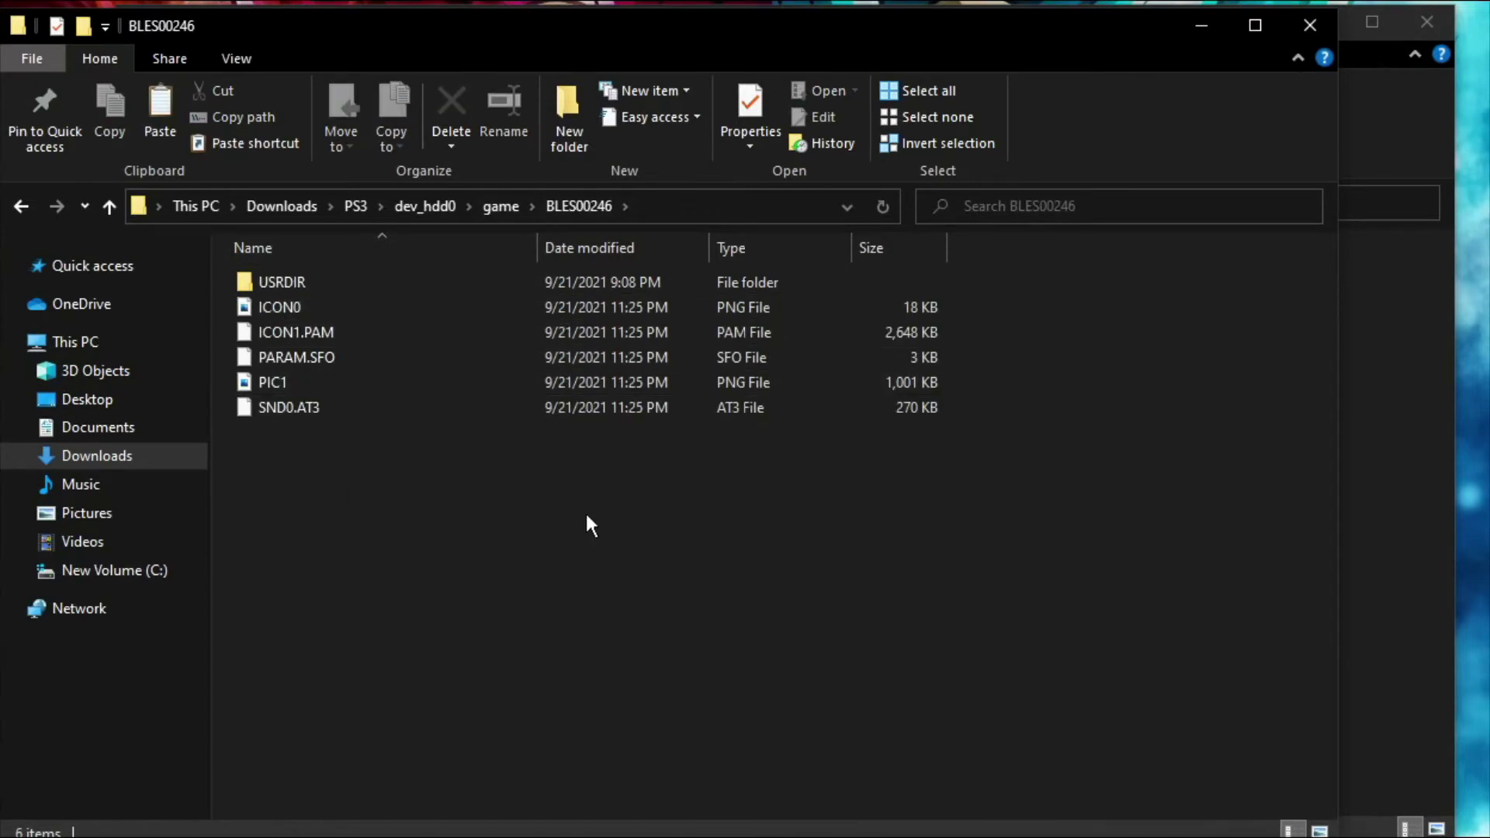
# Step: Close the RPCS3 0.0.14 emulator and launch rpcs3 from the Downloads\PS3 folder
pyautogui.moveTo(656, 26); pyautogui.dragTo(427, 145)
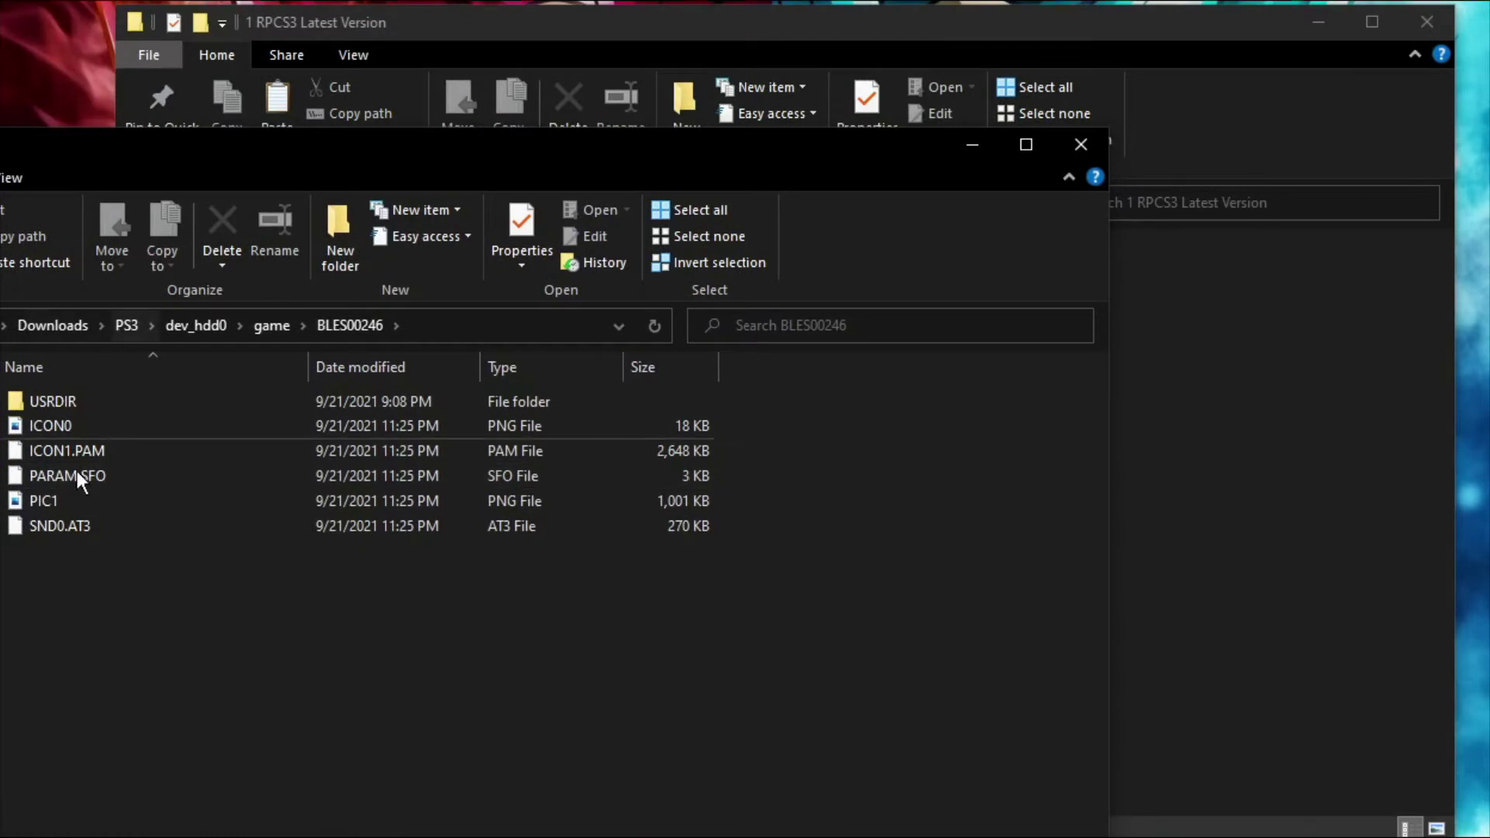
pyautogui.press('BackSpace')
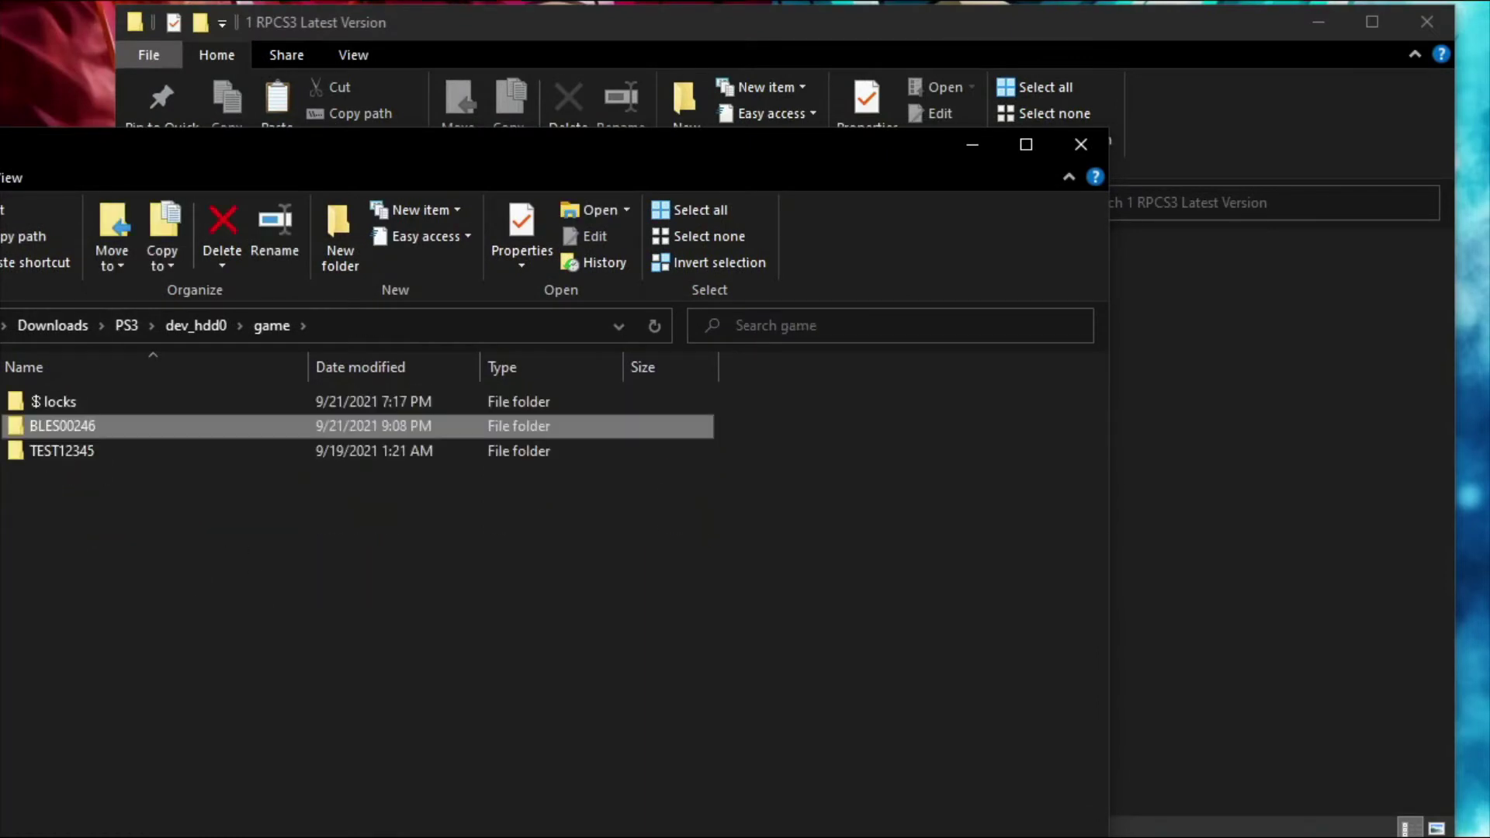
pyautogui.press('BackSpace')
pyautogui.press('BackSpace')
pyautogui.scroll(-6, 115, 764)
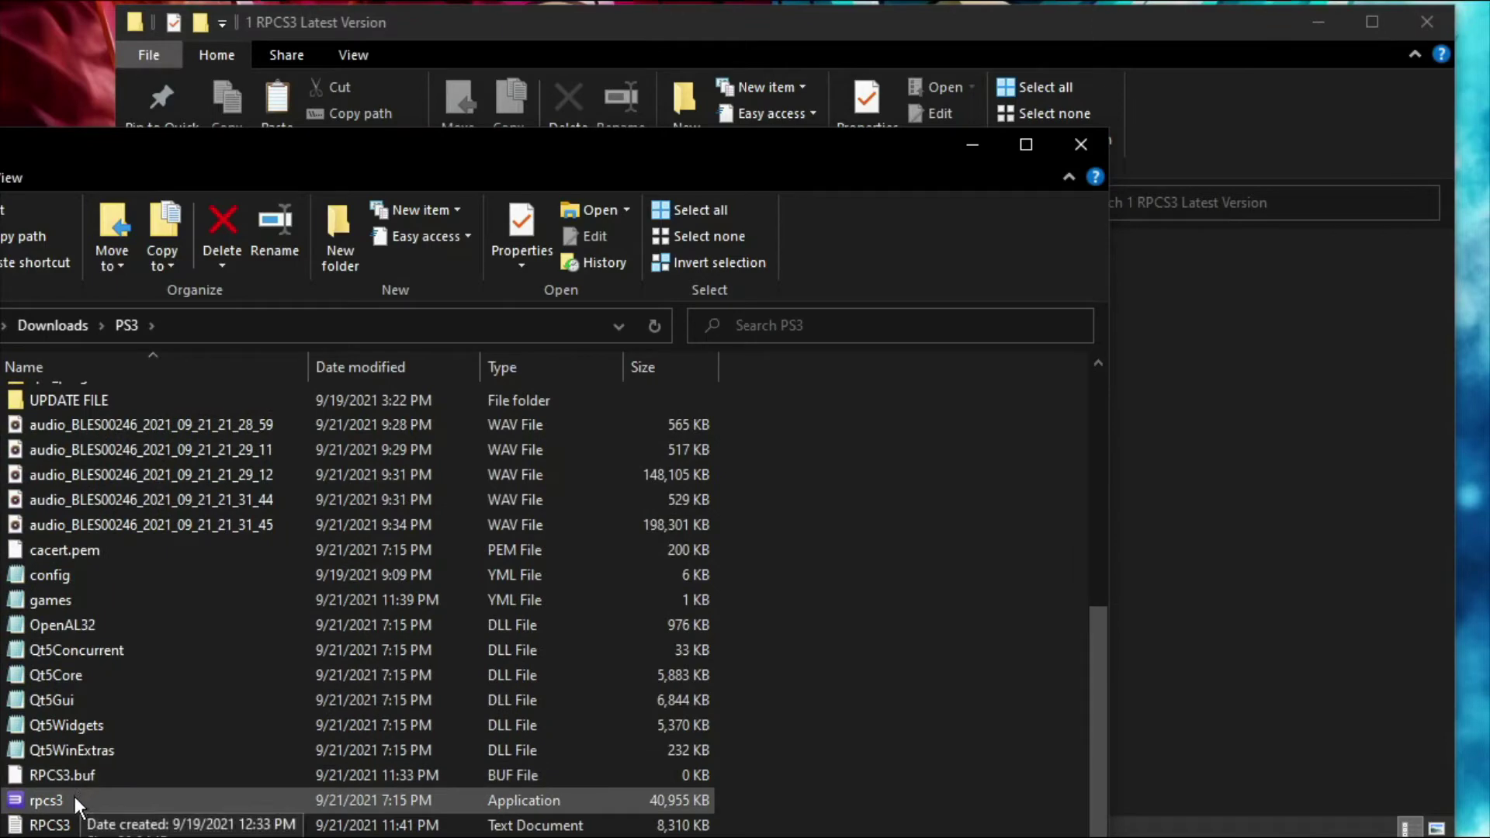
pyautogui.doubleClick(75, 800)
pyautogui.click(1482, 173)
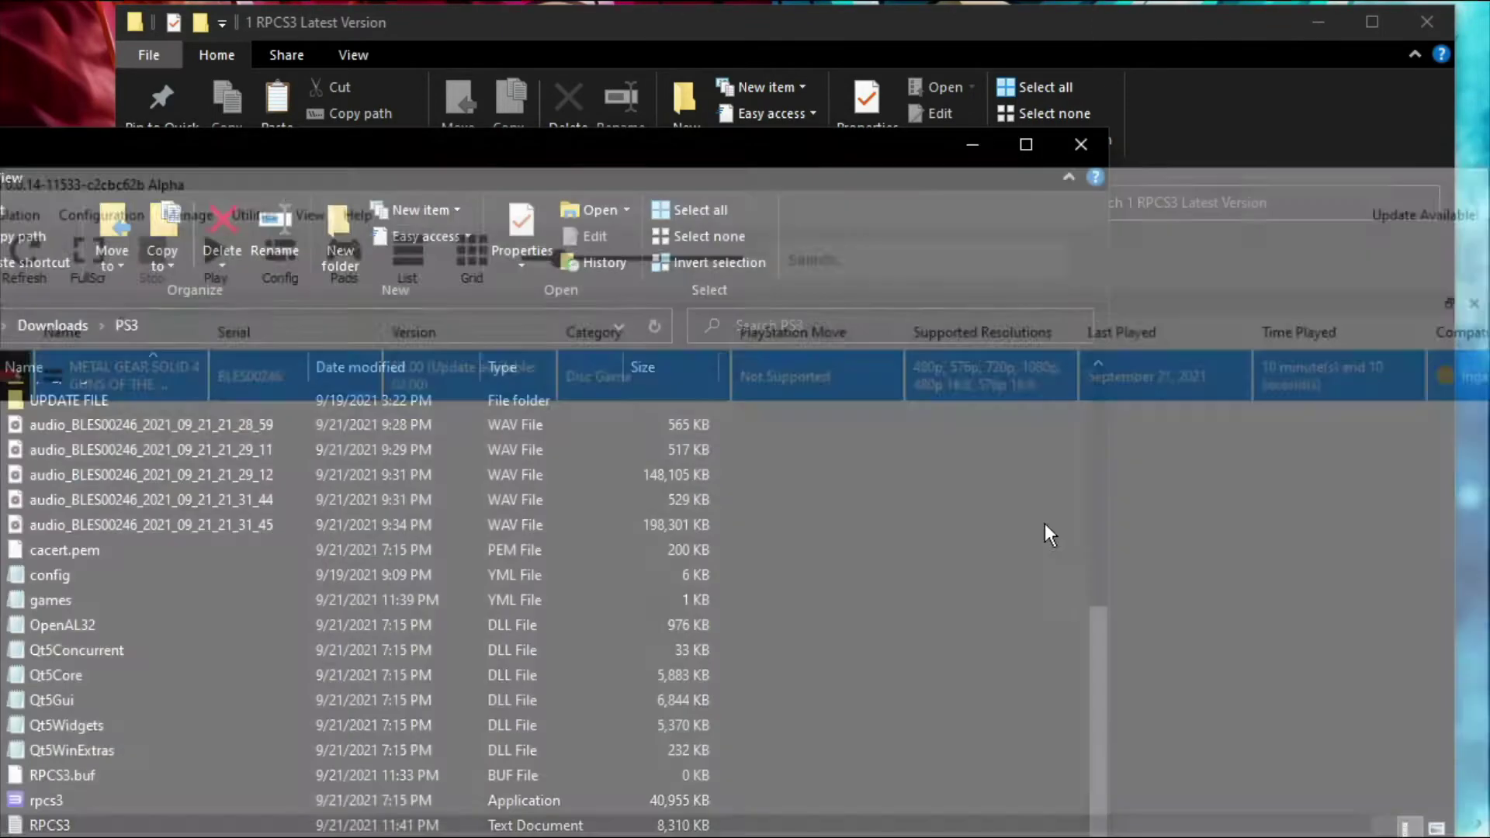
pyautogui.doubleClick(66, 803)
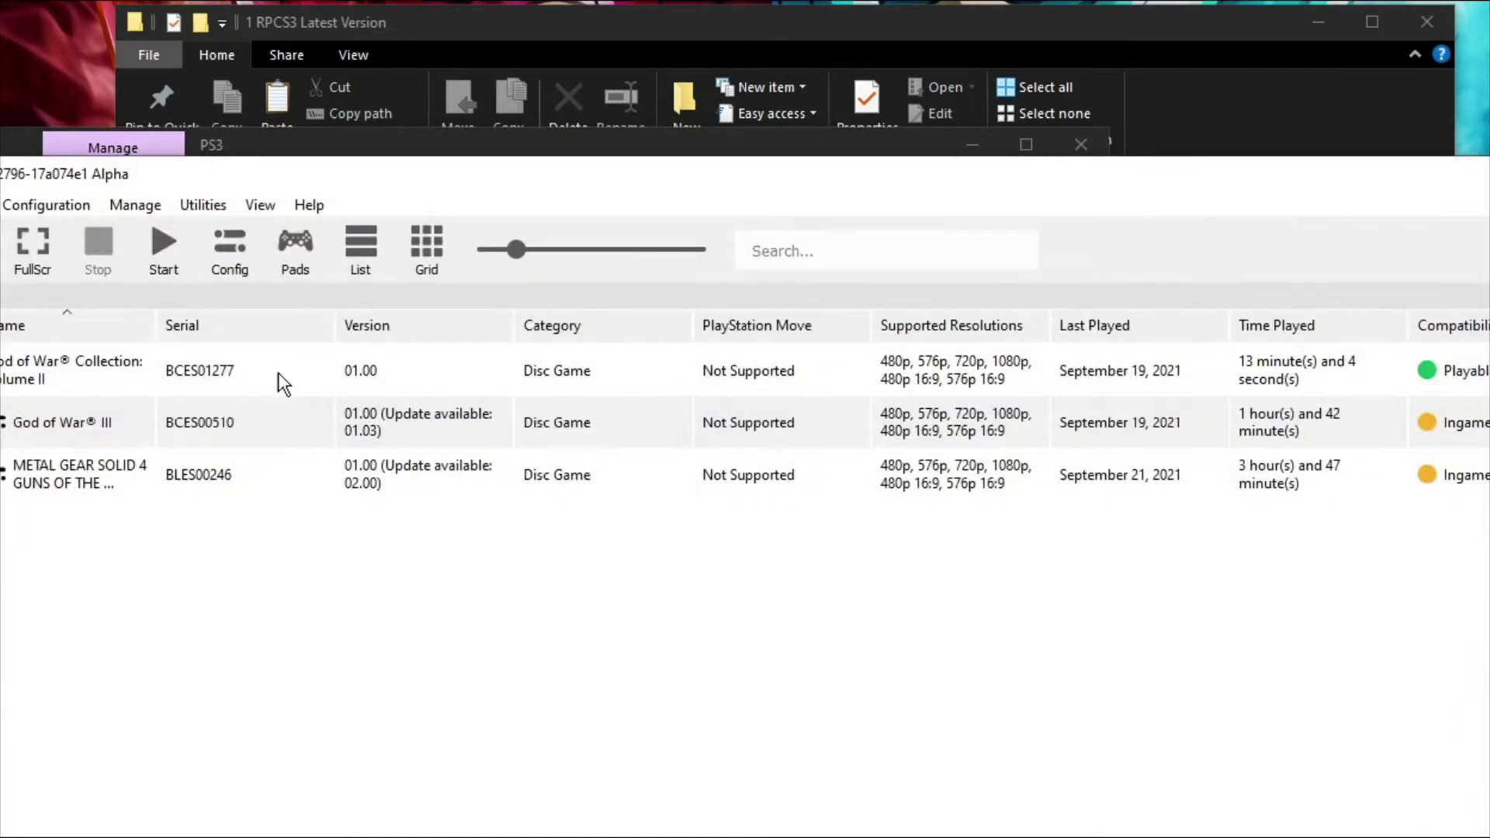
pyautogui.click(171, 475)
pyautogui.rightClick(172, 473)
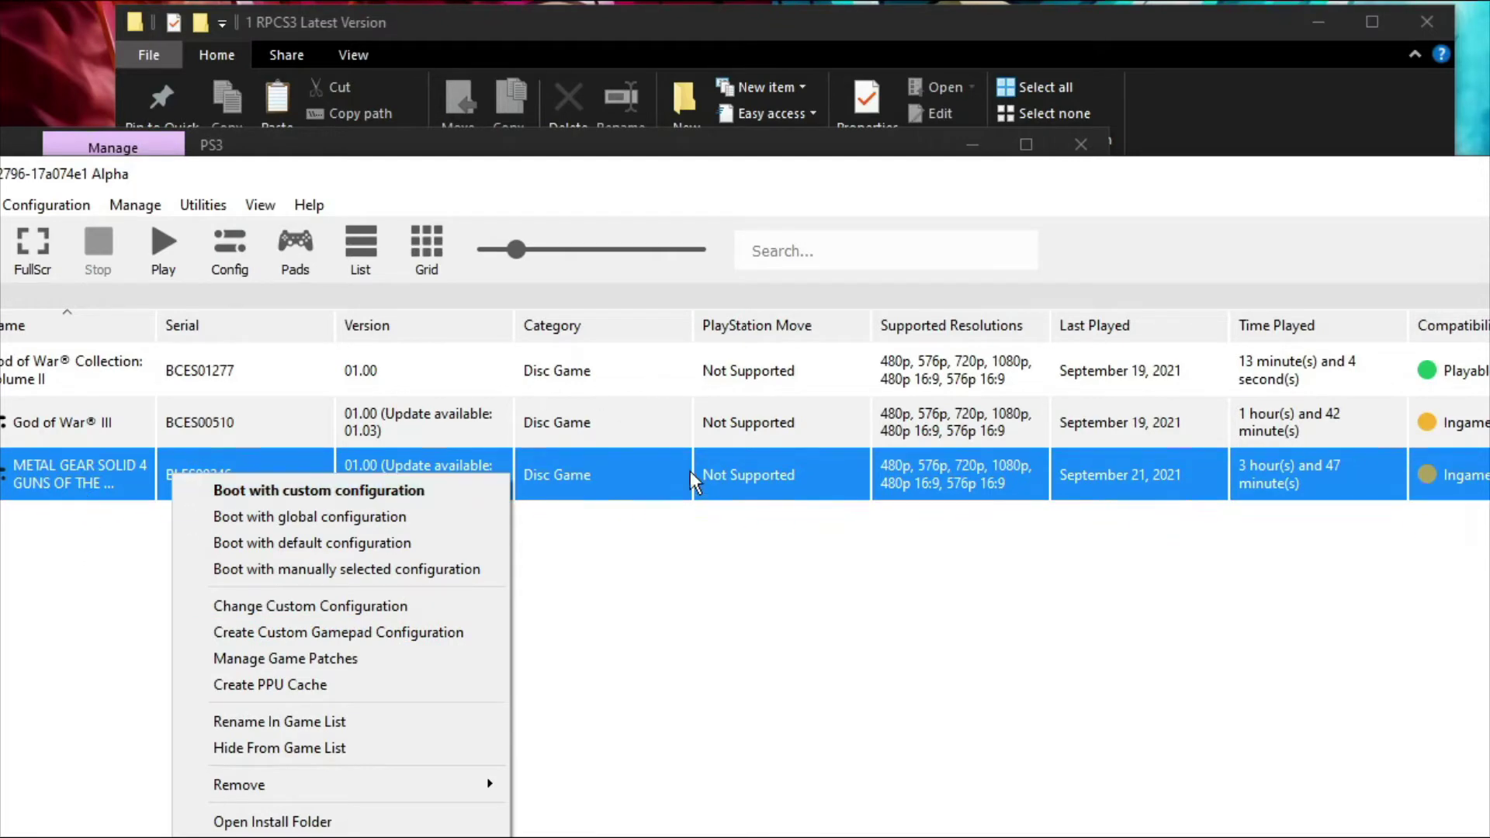
pyautogui.click(756, 542)
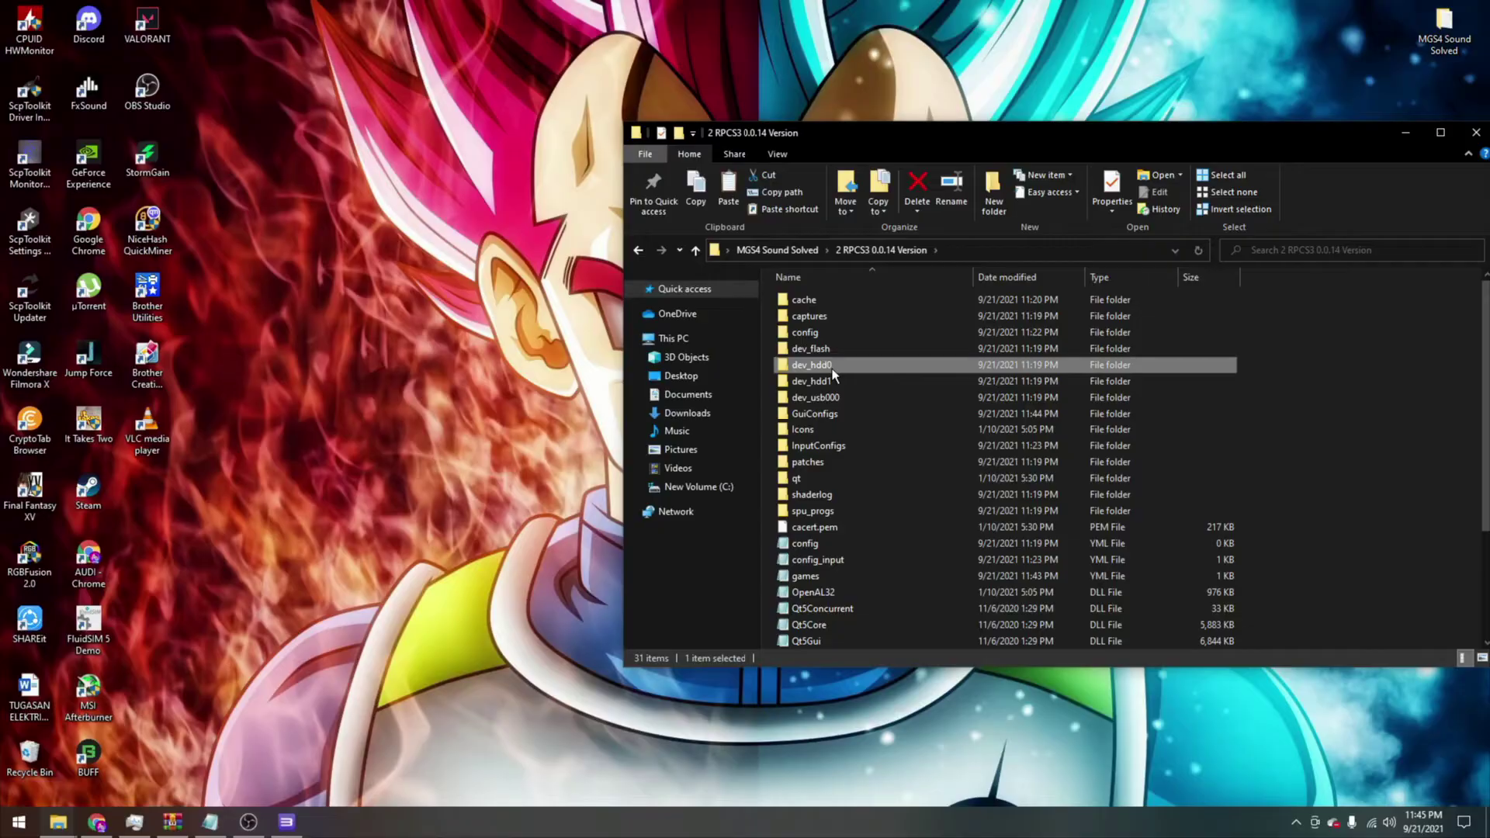
# Step: Open dev_hdd0\game\BLES00246 inside the 2 RPCS3 0.0.14 Version folder
pyautogui.doubleClick(890, 370)
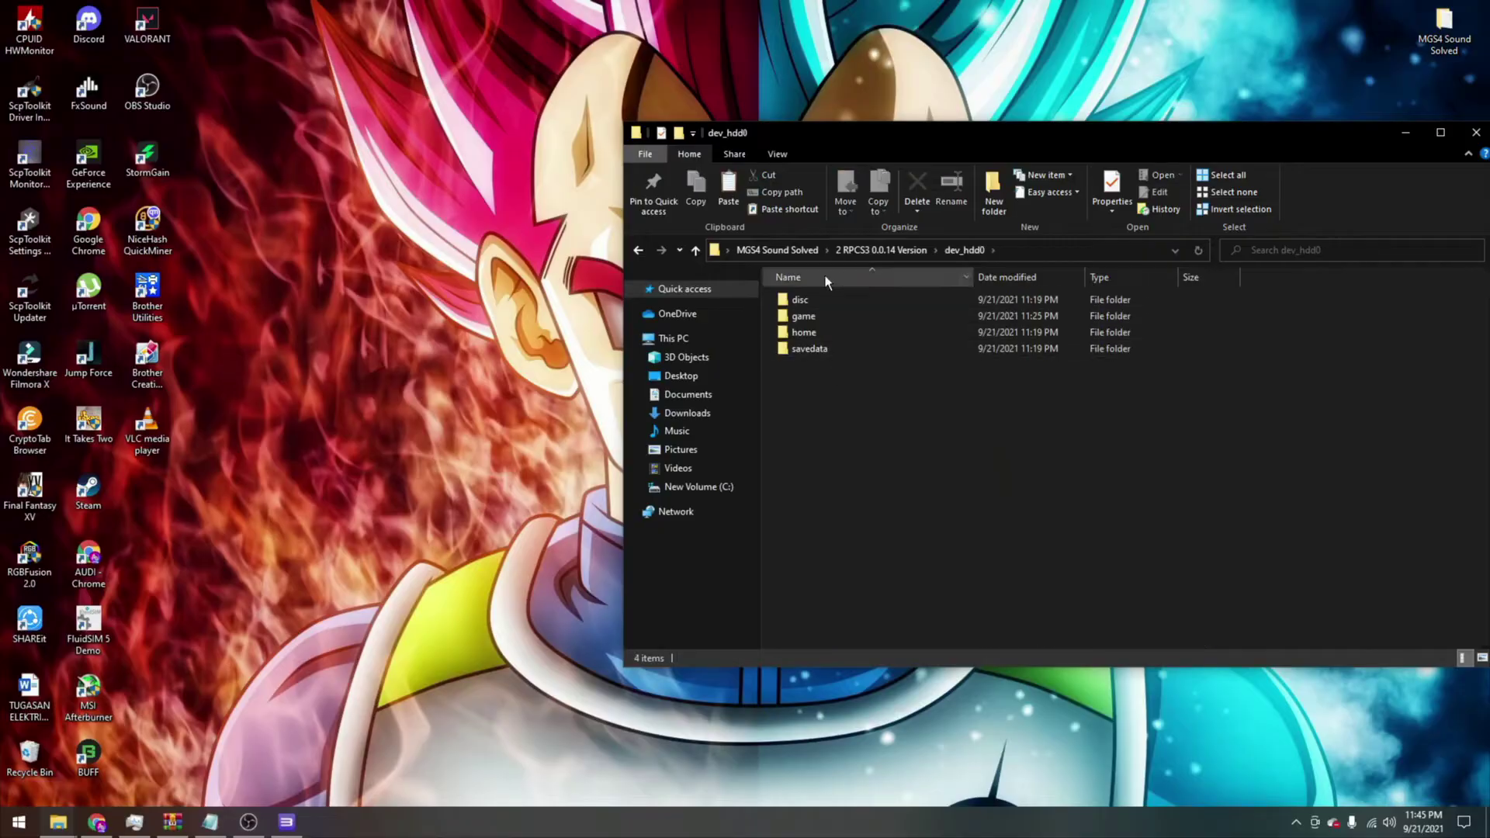
pyautogui.doubleClick(891, 316)
pyautogui.doubleClick(846, 317)
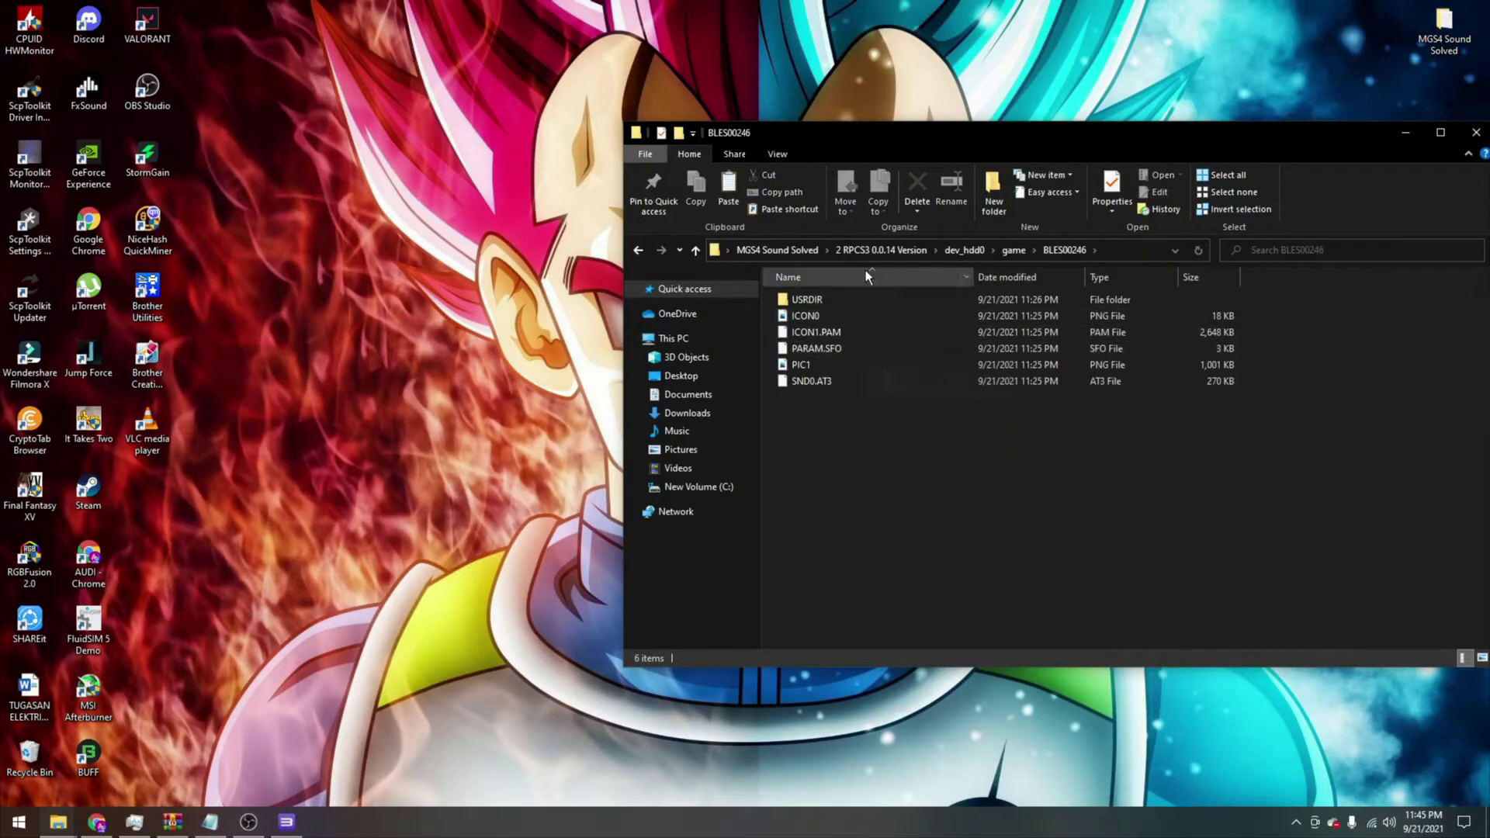
# Step: Switch to the Downloads\PS3 folder window and open its dev_hdd0\game\BLES00246 folder
pyautogui.moveTo(59, 823)
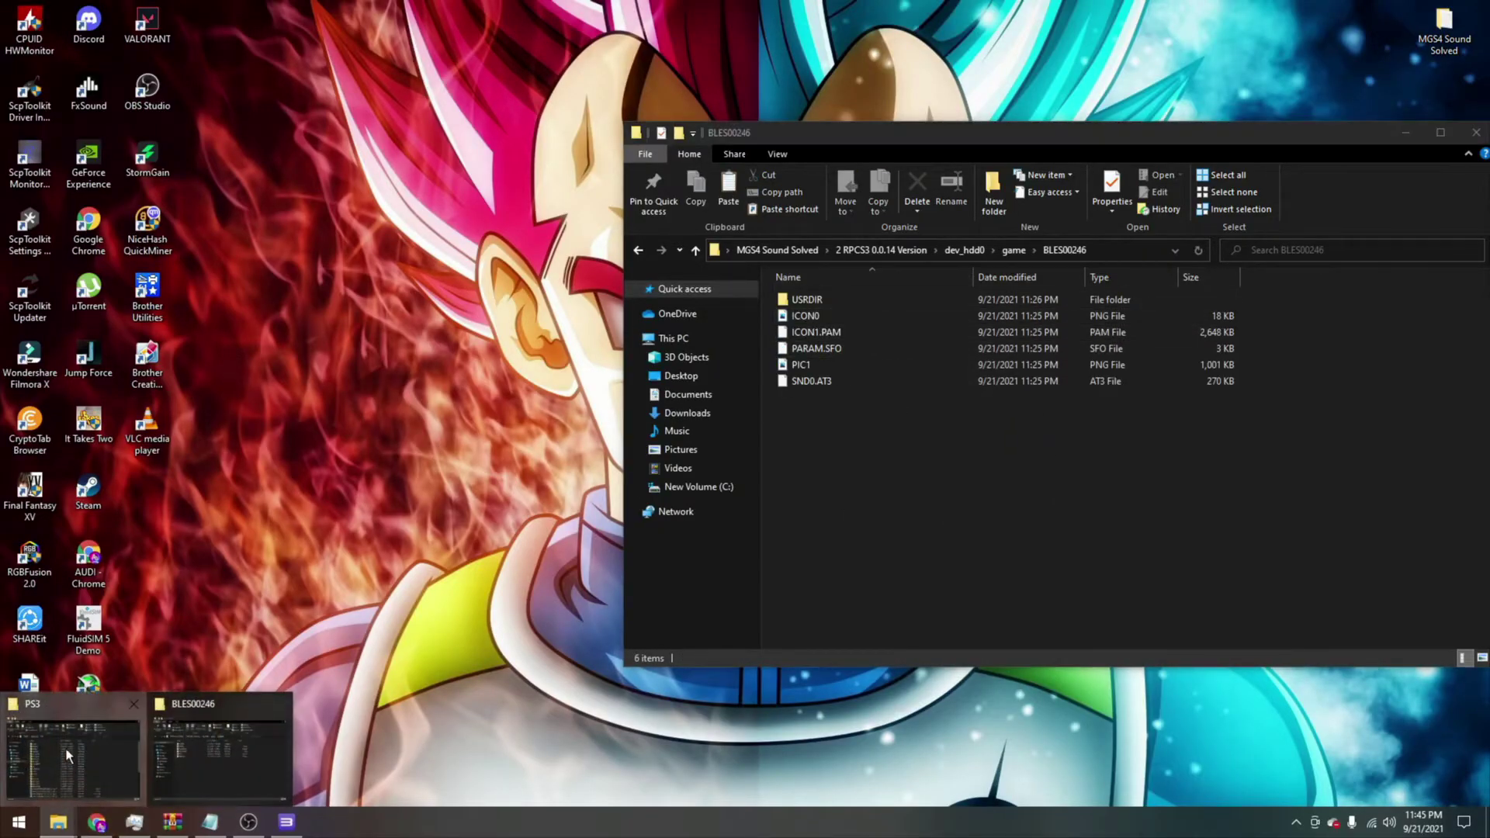
pyautogui.click(78, 753)
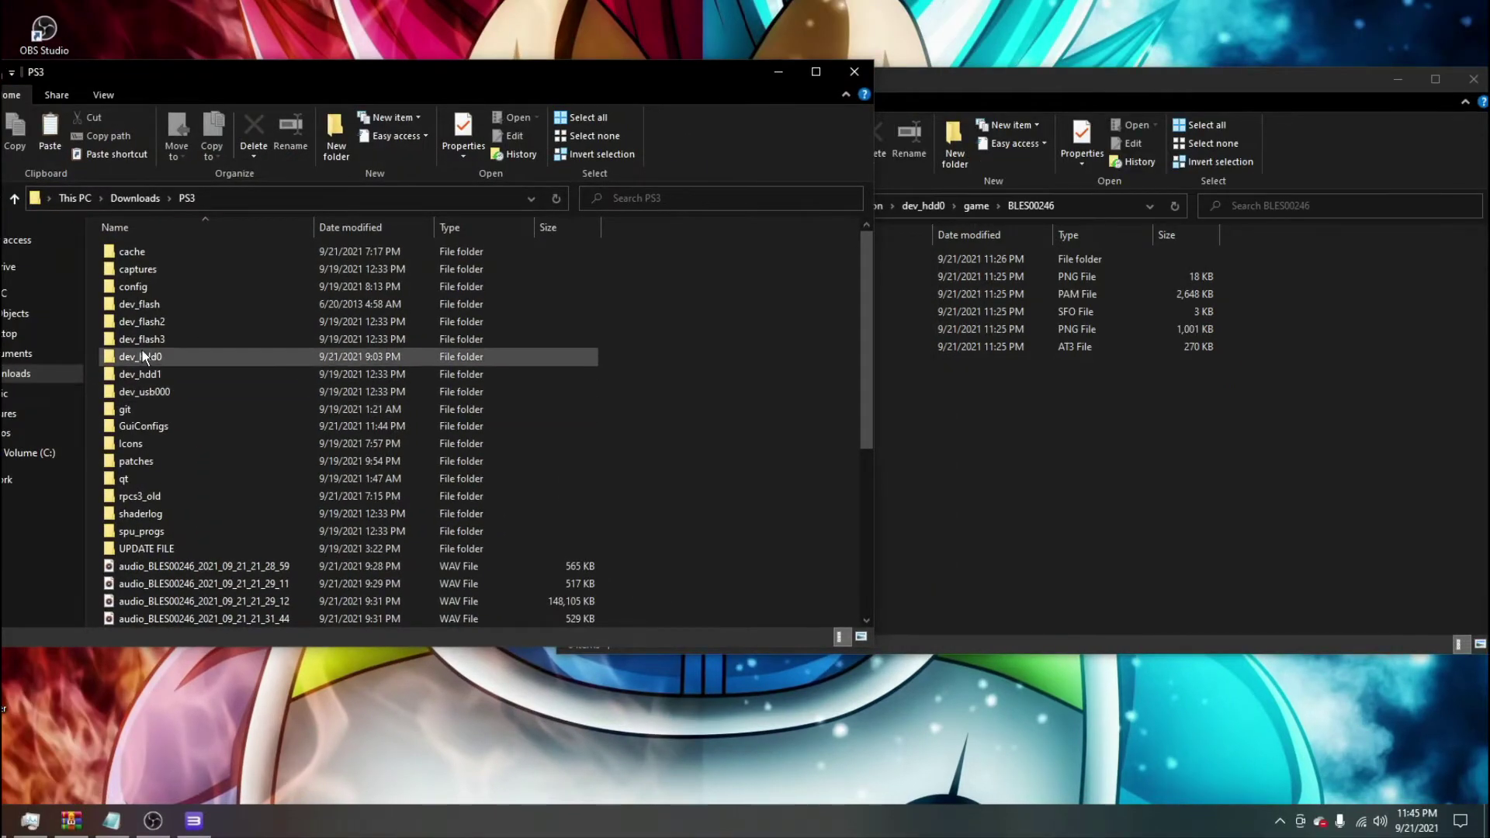
pyautogui.doubleClick(157, 357)
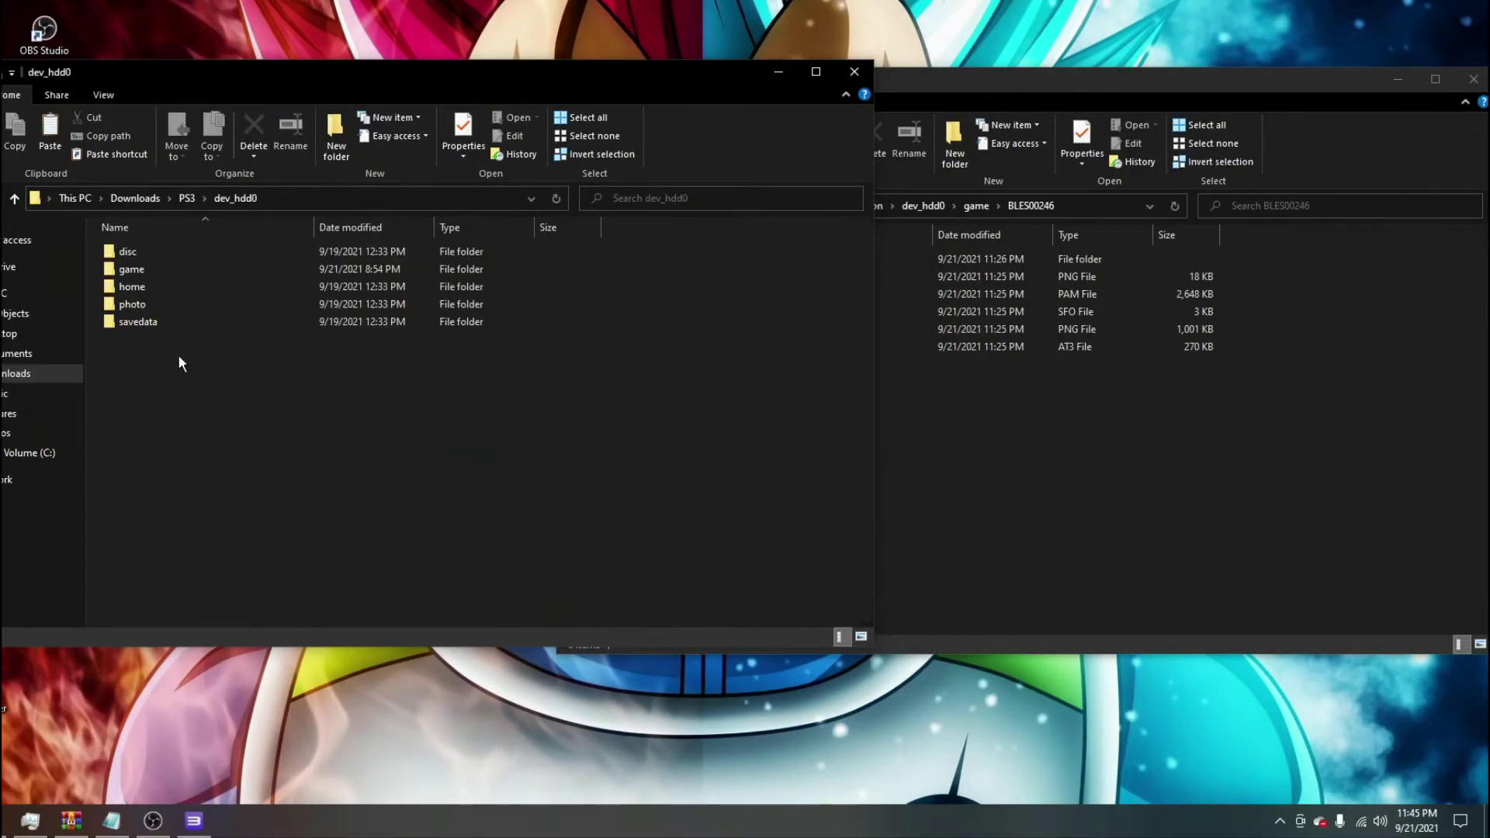
pyautogui.doubleClick(138, 270)
pyautogui.doubleClick(143, 268)
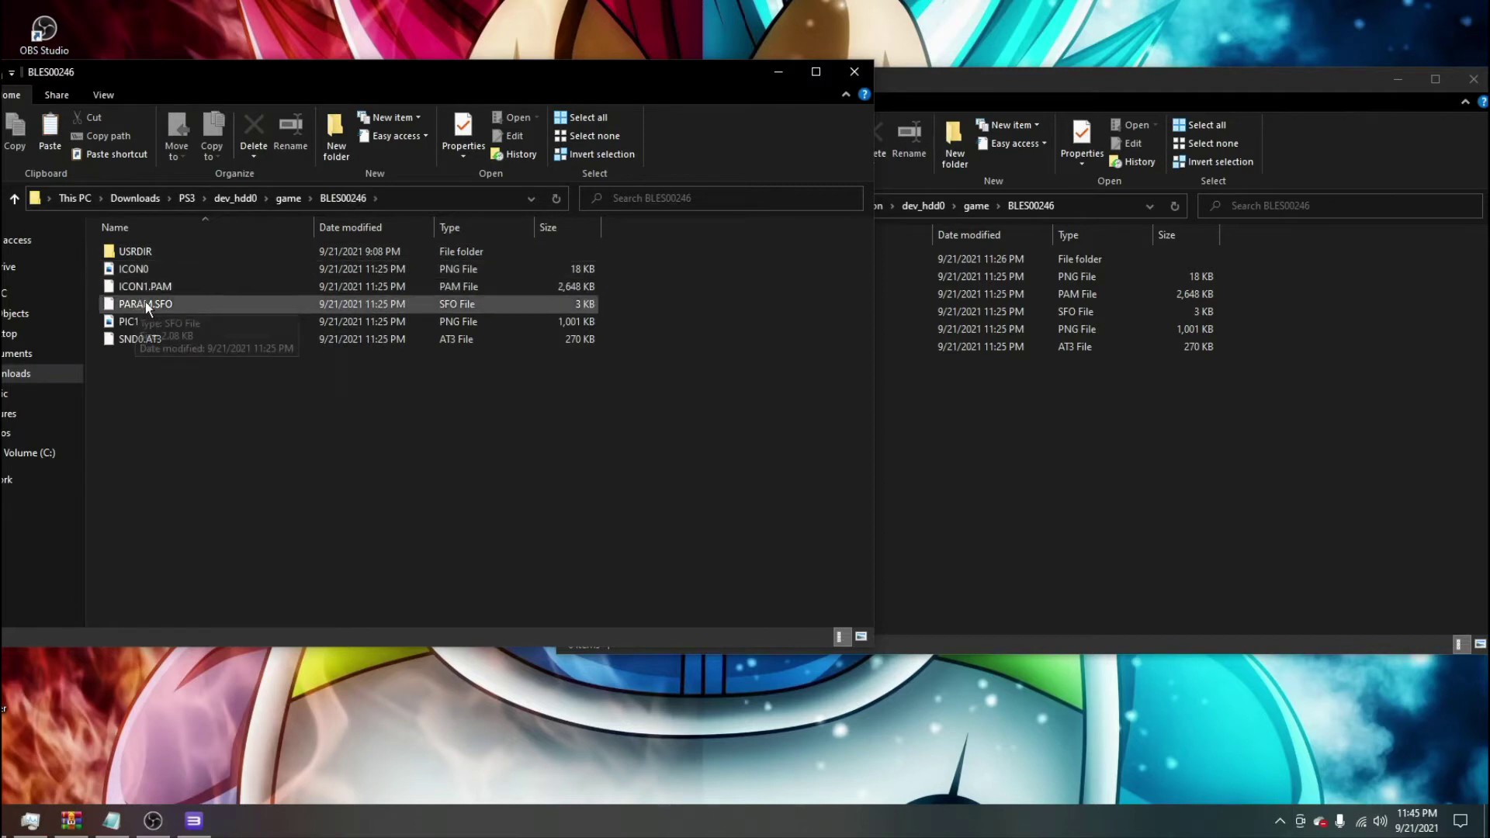
# Step: Copy all files and the USRDIR folder from the BLES00246 folder of the 0.0.14 version
pyautogui.click(910, 509)
pyautogui.moveTo(736, 512); pyautogui.dragTo(765, 252)
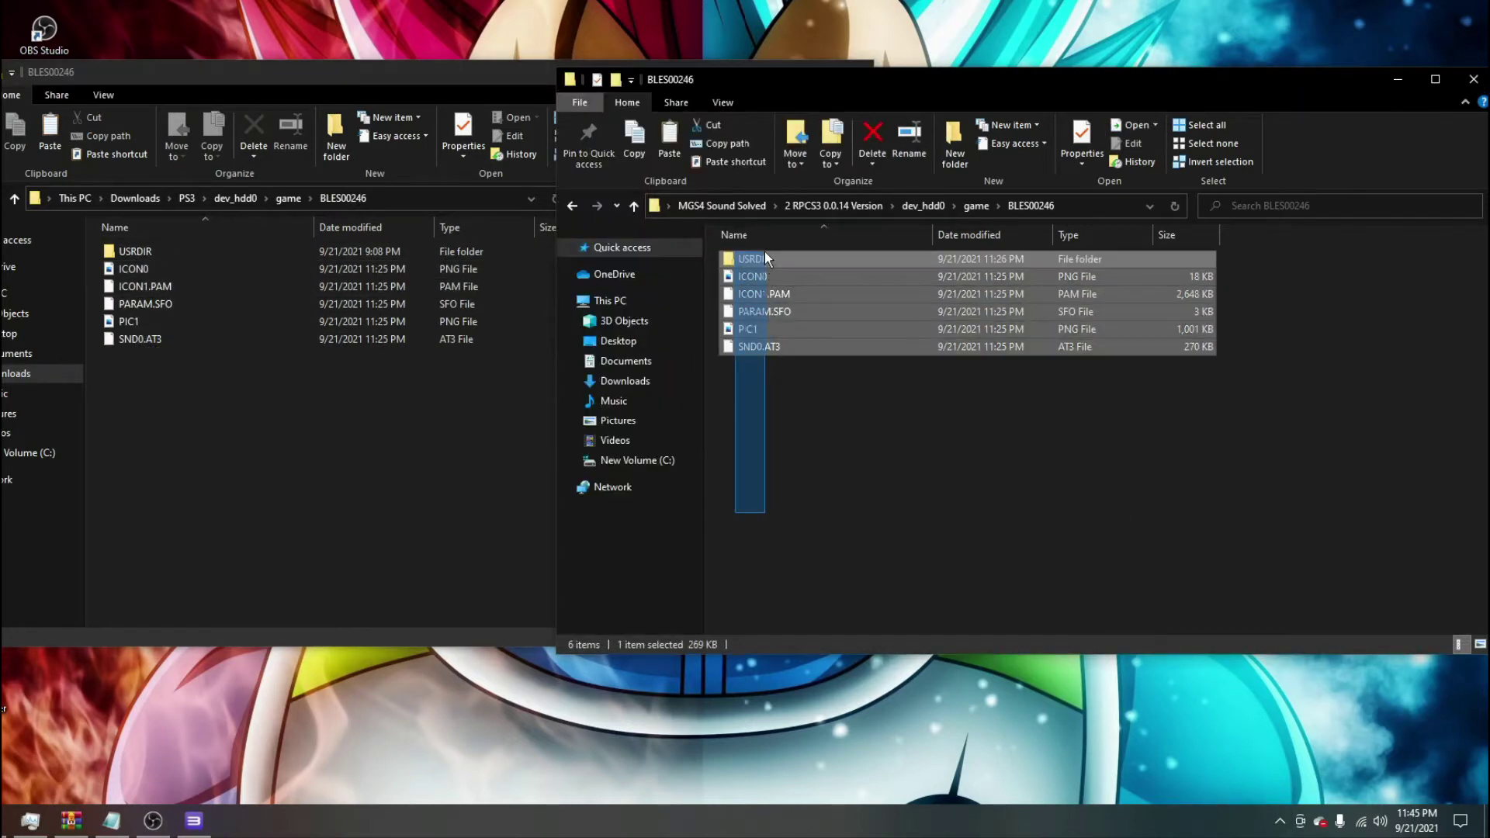
pyautogui.rightClick(765, 253)
pyautogui.click(806, 557)
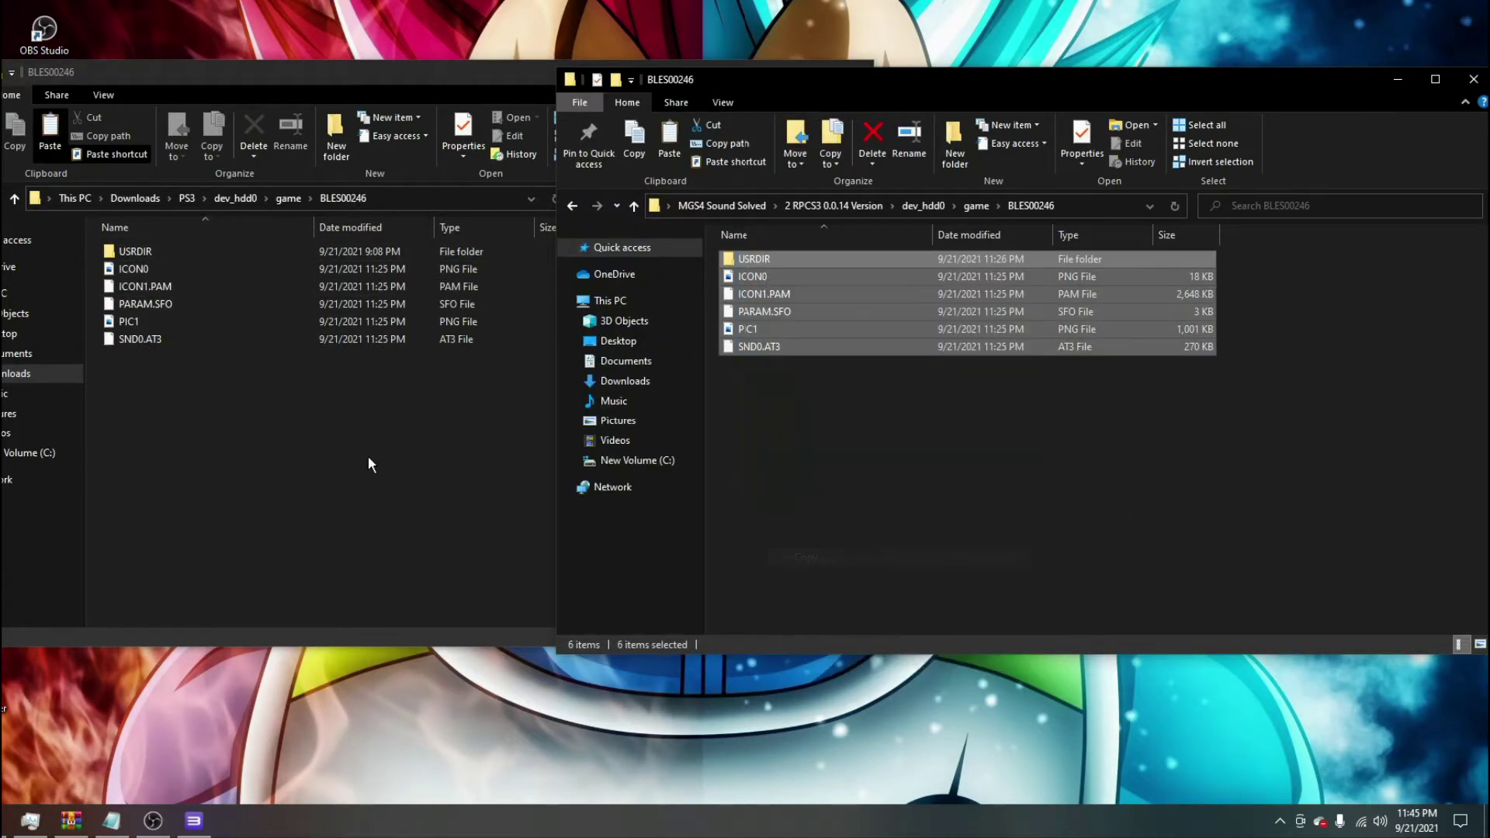
pyautogui.rightClick(252, 424)
# Step: Check the combined size of all items in the Downloads\PS3 copy of BLES00246 in their properties
pyautogui.moveTo(143, 450); pyautogui.dragTo(146, 244)
pyautogui.rightClick(146, 244)
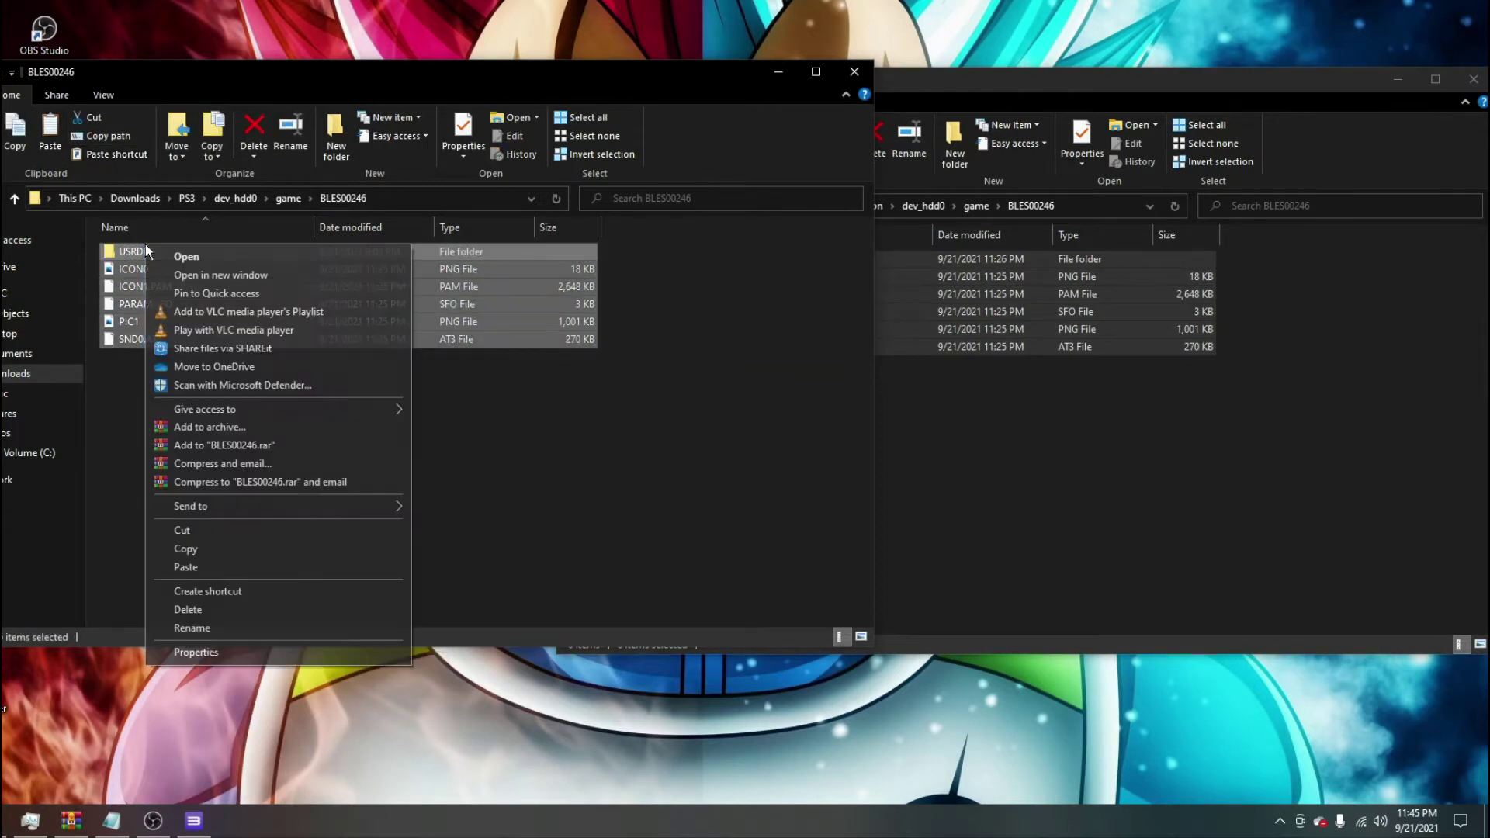
pyautogui.click(198, 654)
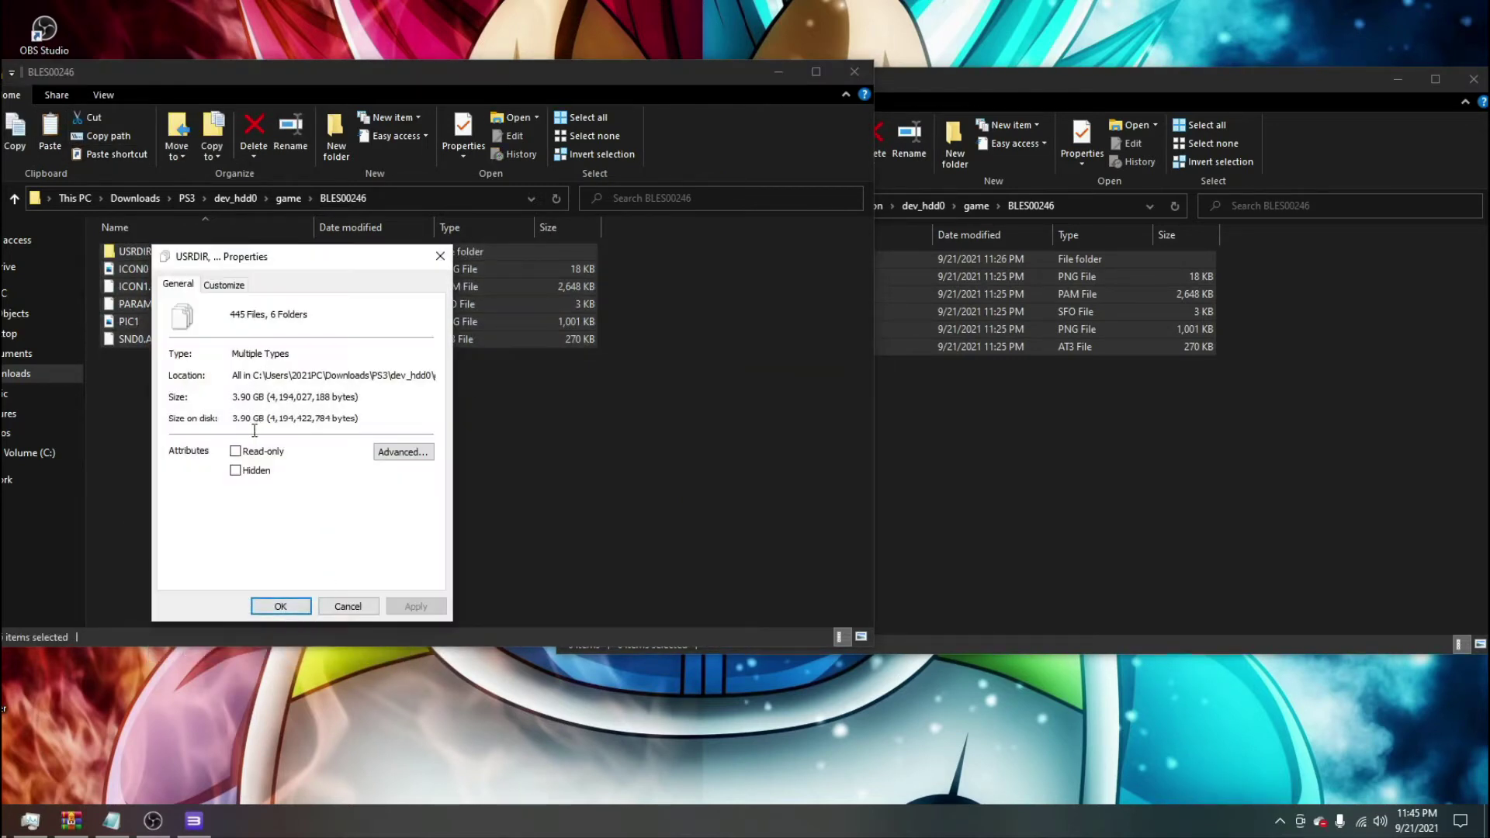
pyautogui.click(1097, 461)
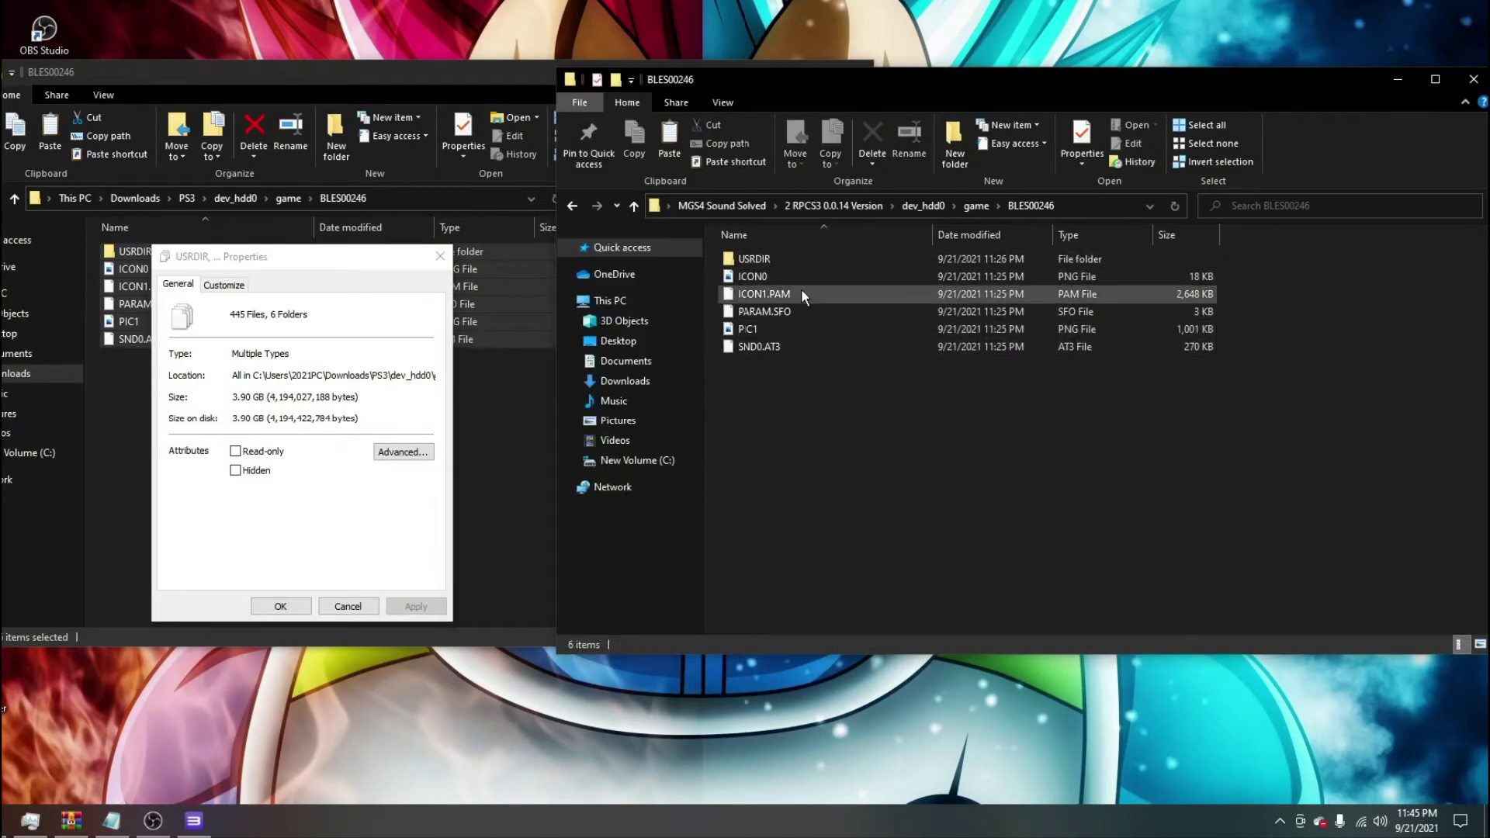
pyautogui.click(109, 370)
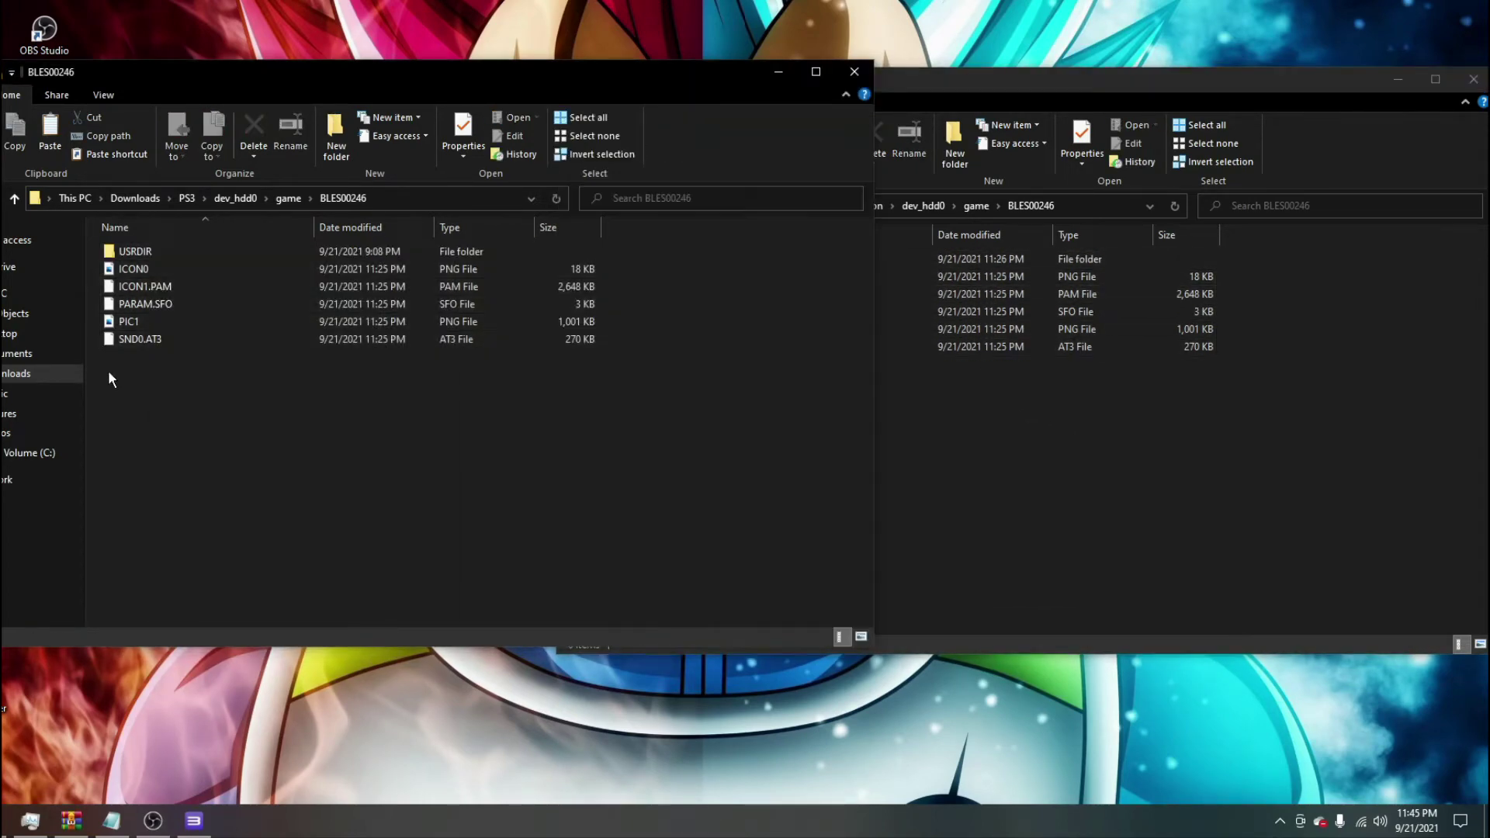
# Step: Close both BLES00246 folder windows, the one of the 0.0.14 version and the one under Downloads\PS3
pyautogui.click(987, 486)
pyautogui.click(432, 492)
pyautogui.click(1160, 472)
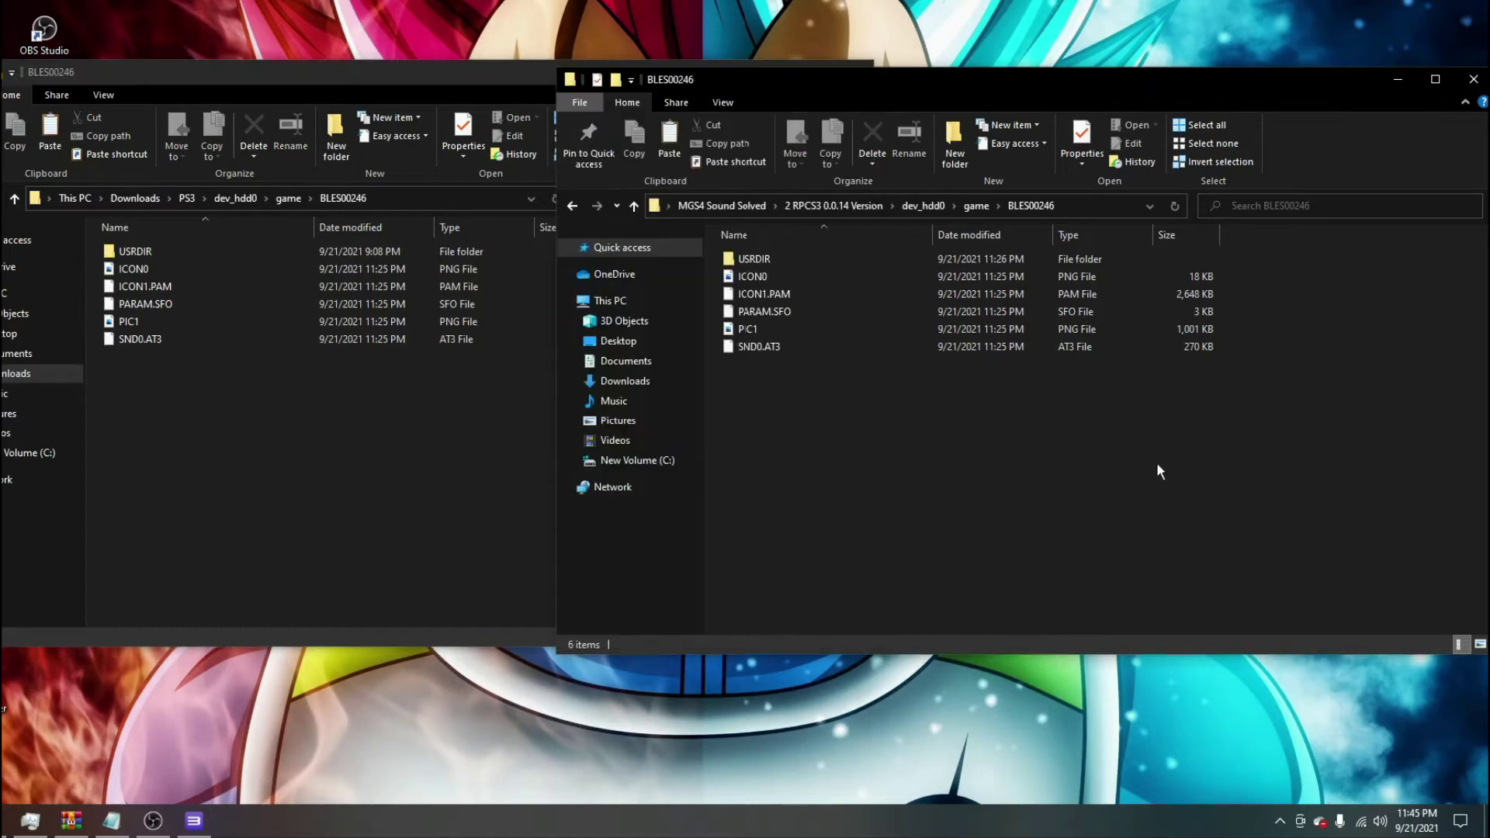
pyautogui.moveTo(1310, 82); pyautogui.dragTo(1180, 103)
pyautogui.click(1262, 100)
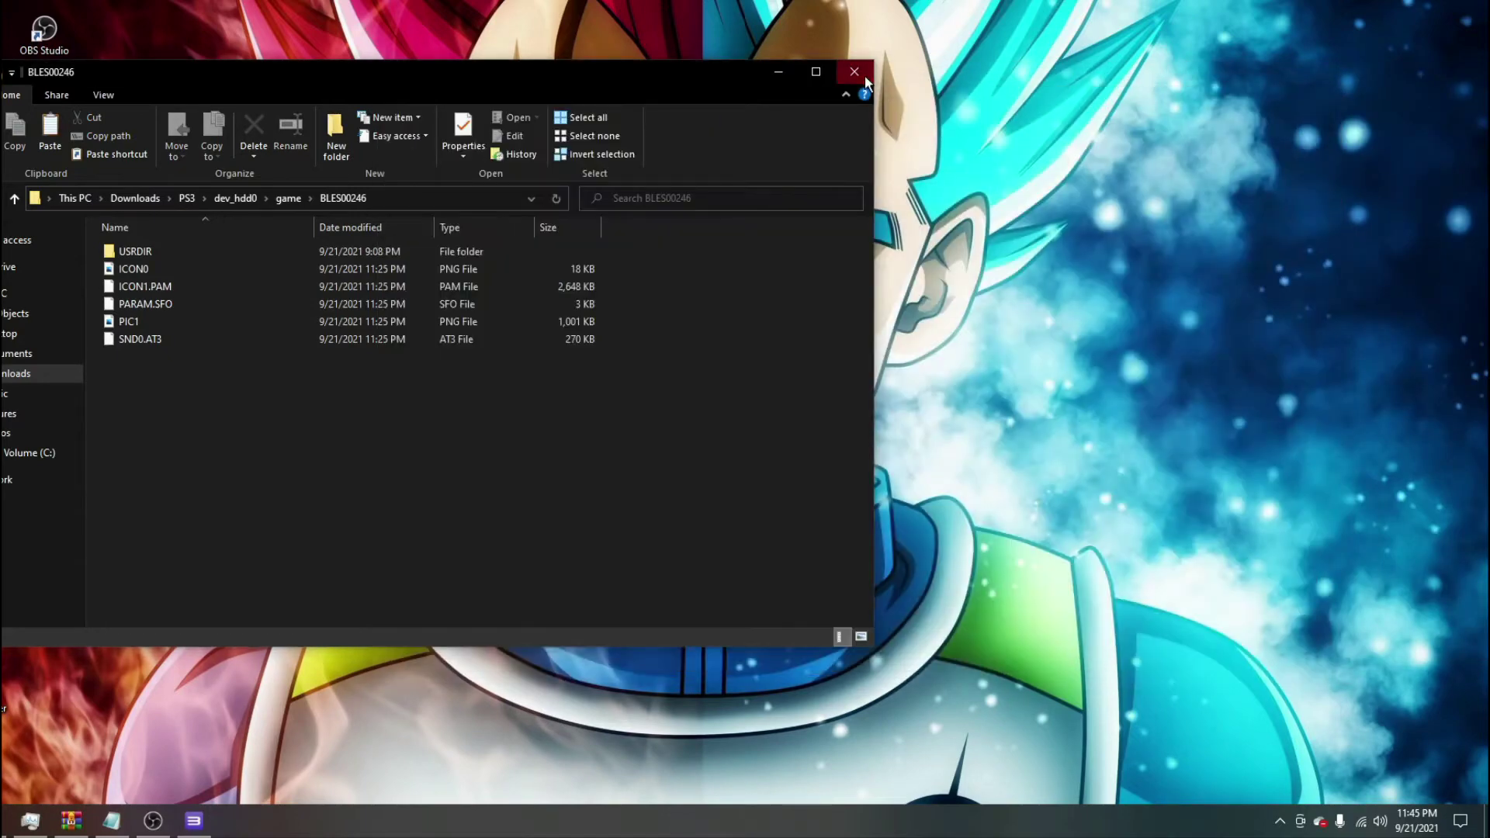
pyautogui.click(864, 76)
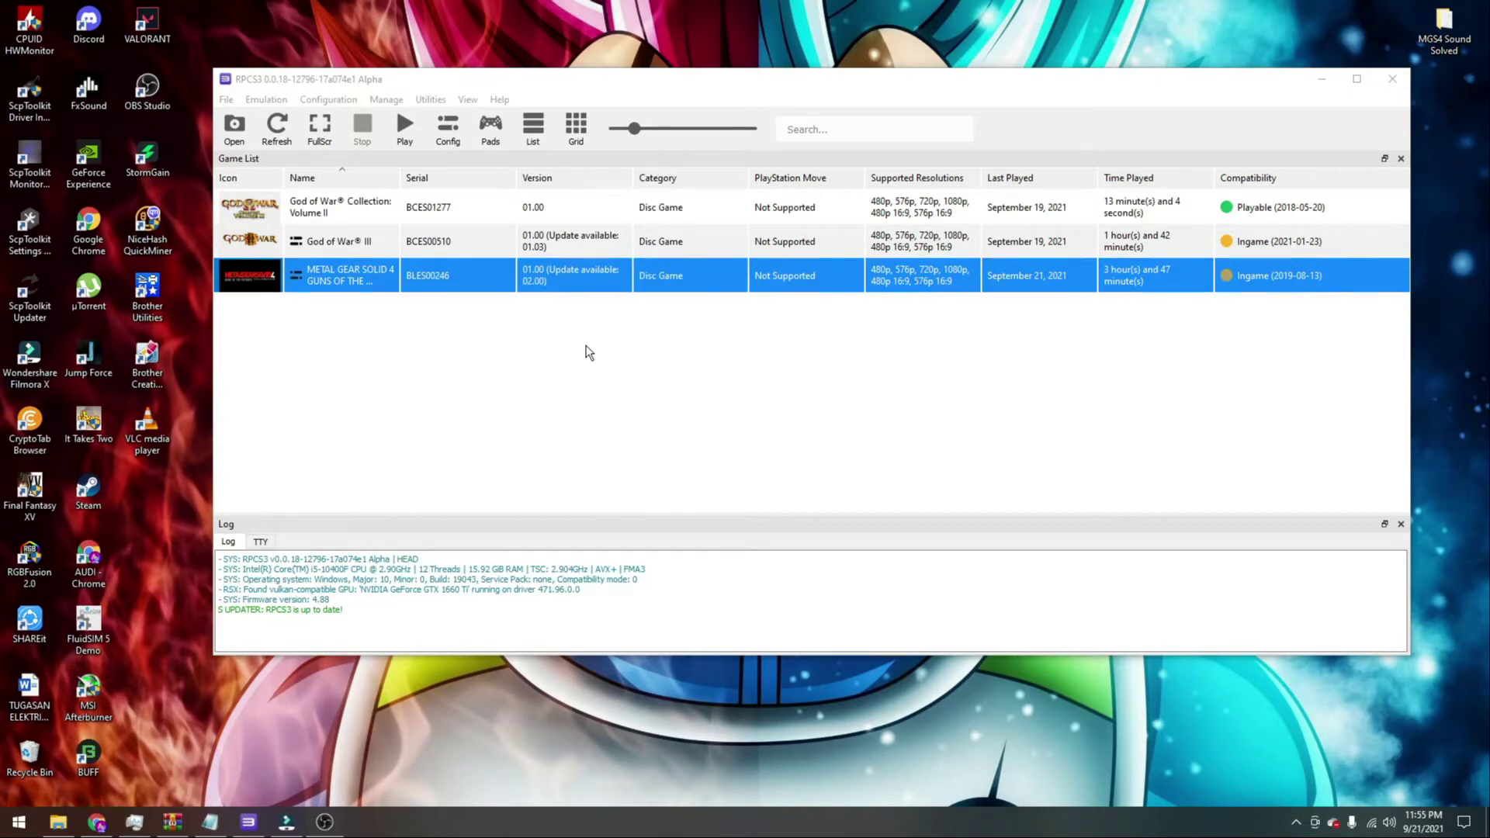
# Step: Switch to Chrome and expand the Canary Patches section on the Metal Gear Solid 4 page of the RPCS3 Wiki
pyautogui.click(96, 822)
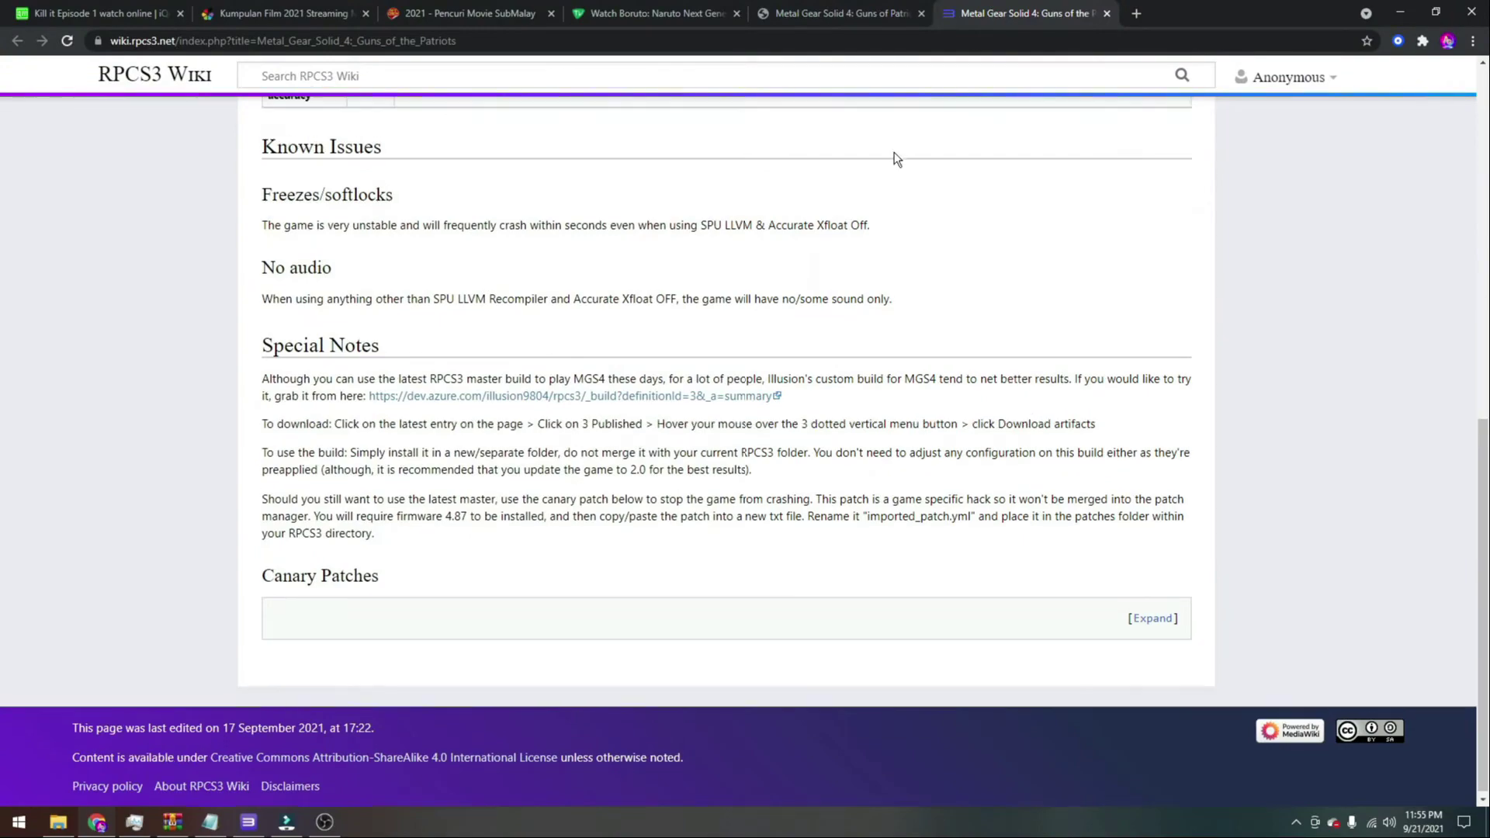
pyautogui.scroll(15, 525, 334)
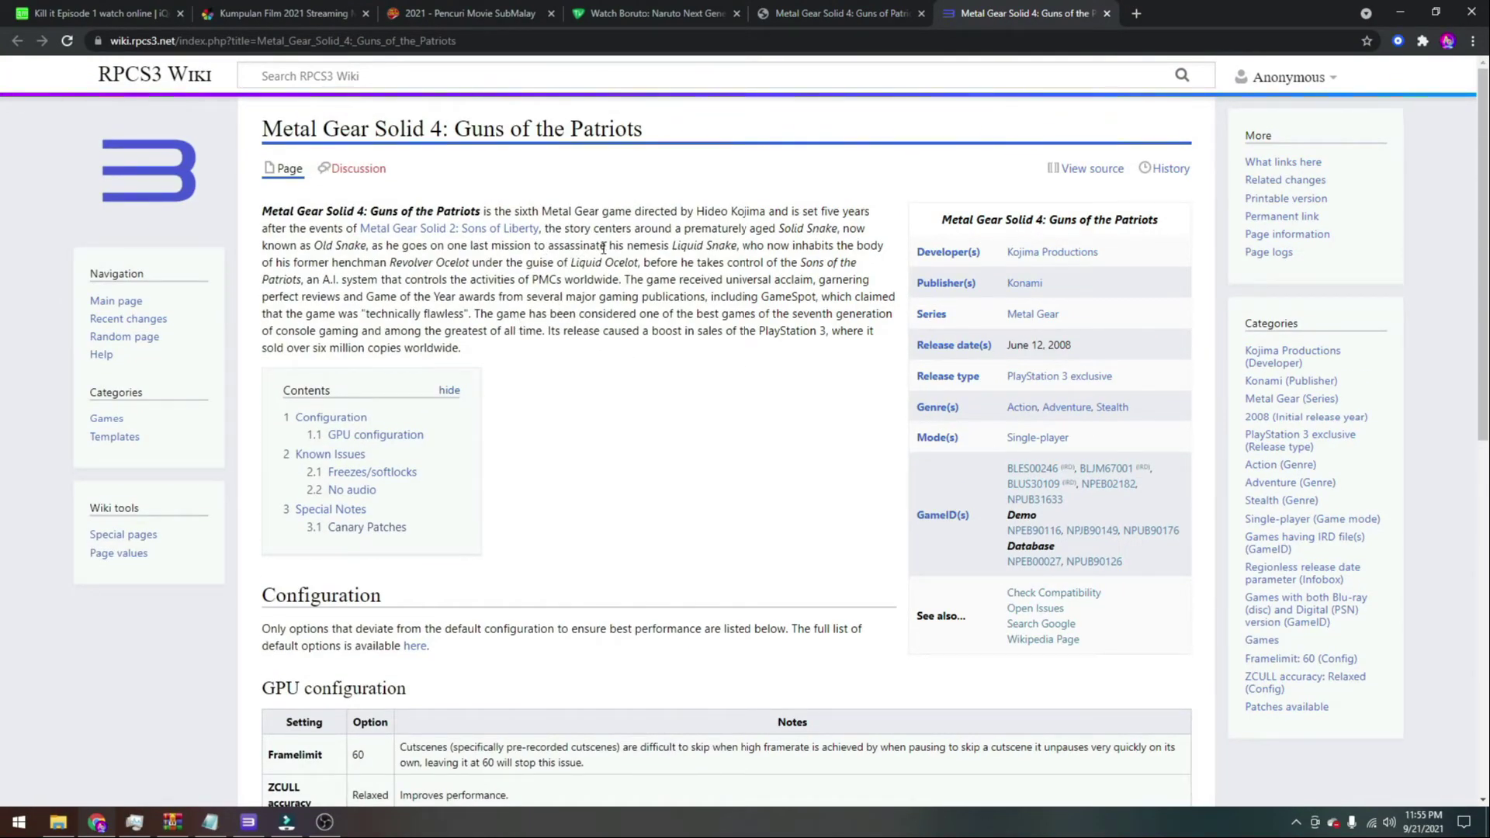
pyautogui.scroll(-15, 602, 284)
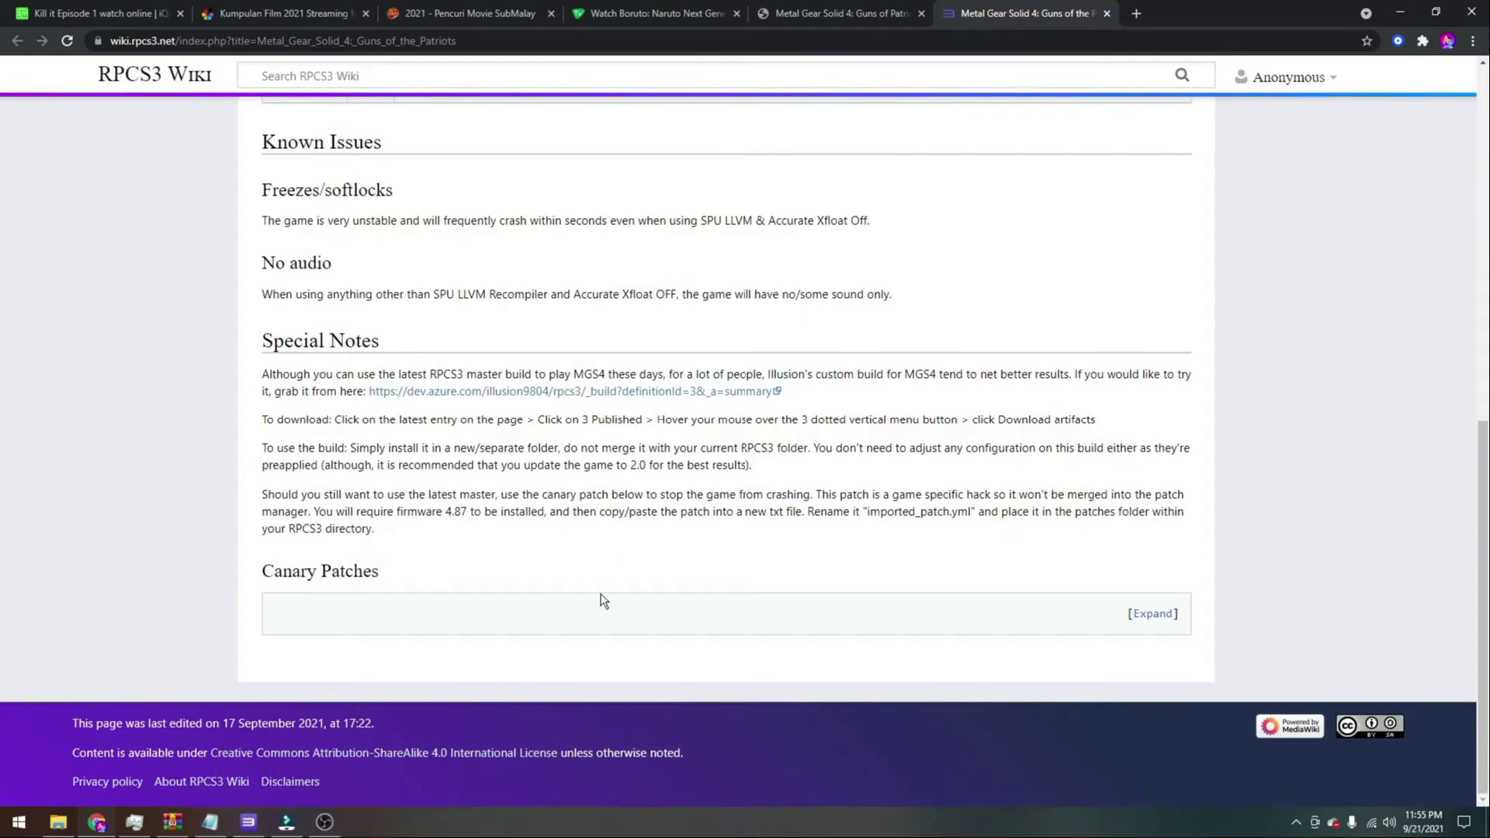
pyautogui.click(1153, 614)
pyautogui.scroll(-3, 479, 608)
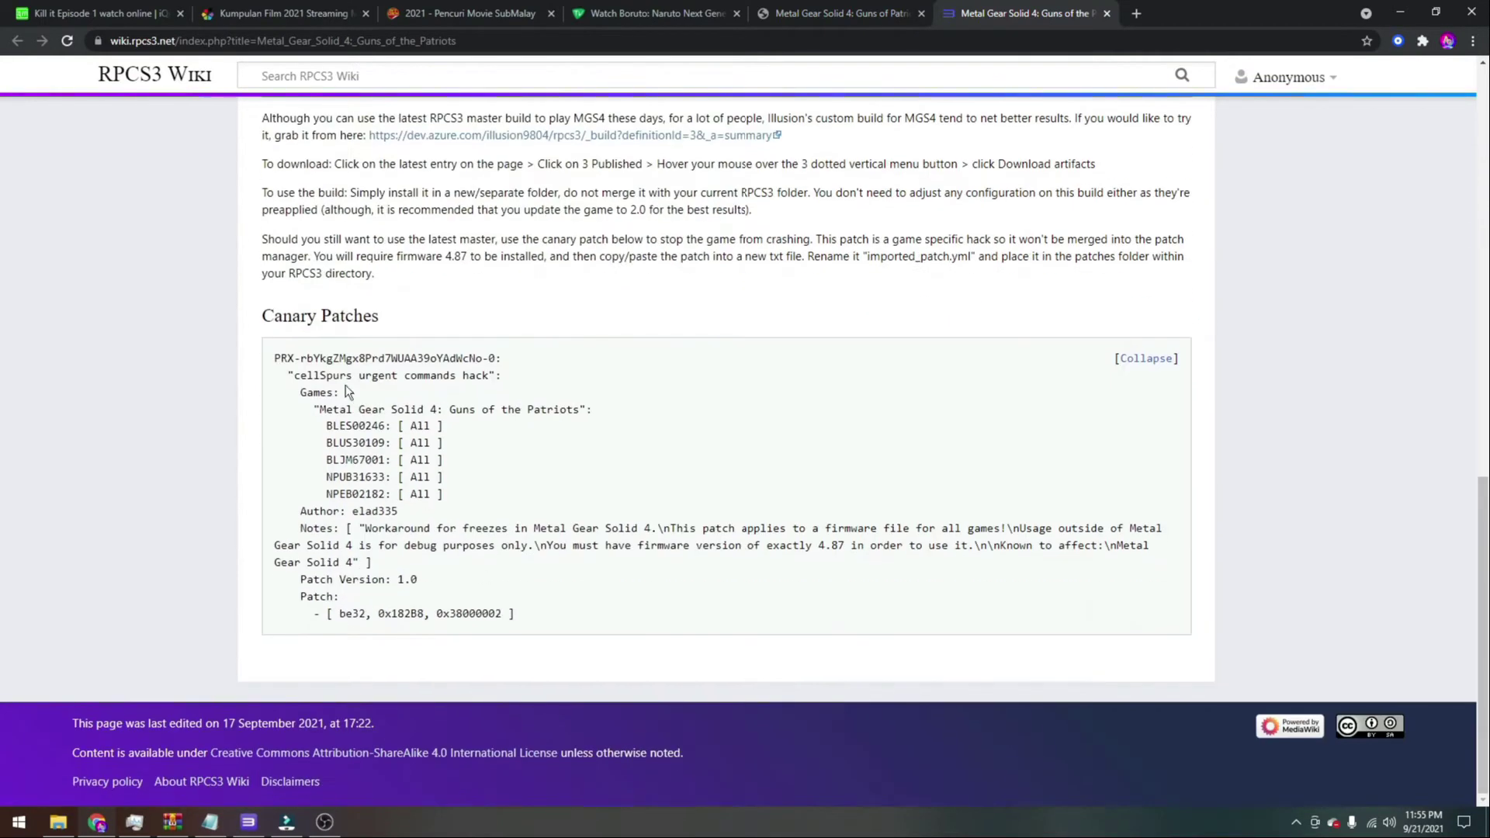
# Step: Copy the whole "cellSpurs urgent commands hack" patch text and minimize the browser
pyautogui.moveTo(519, 617); pyautogui.dragTo(278, 347)
pyautogui.rightClick(284, 353)
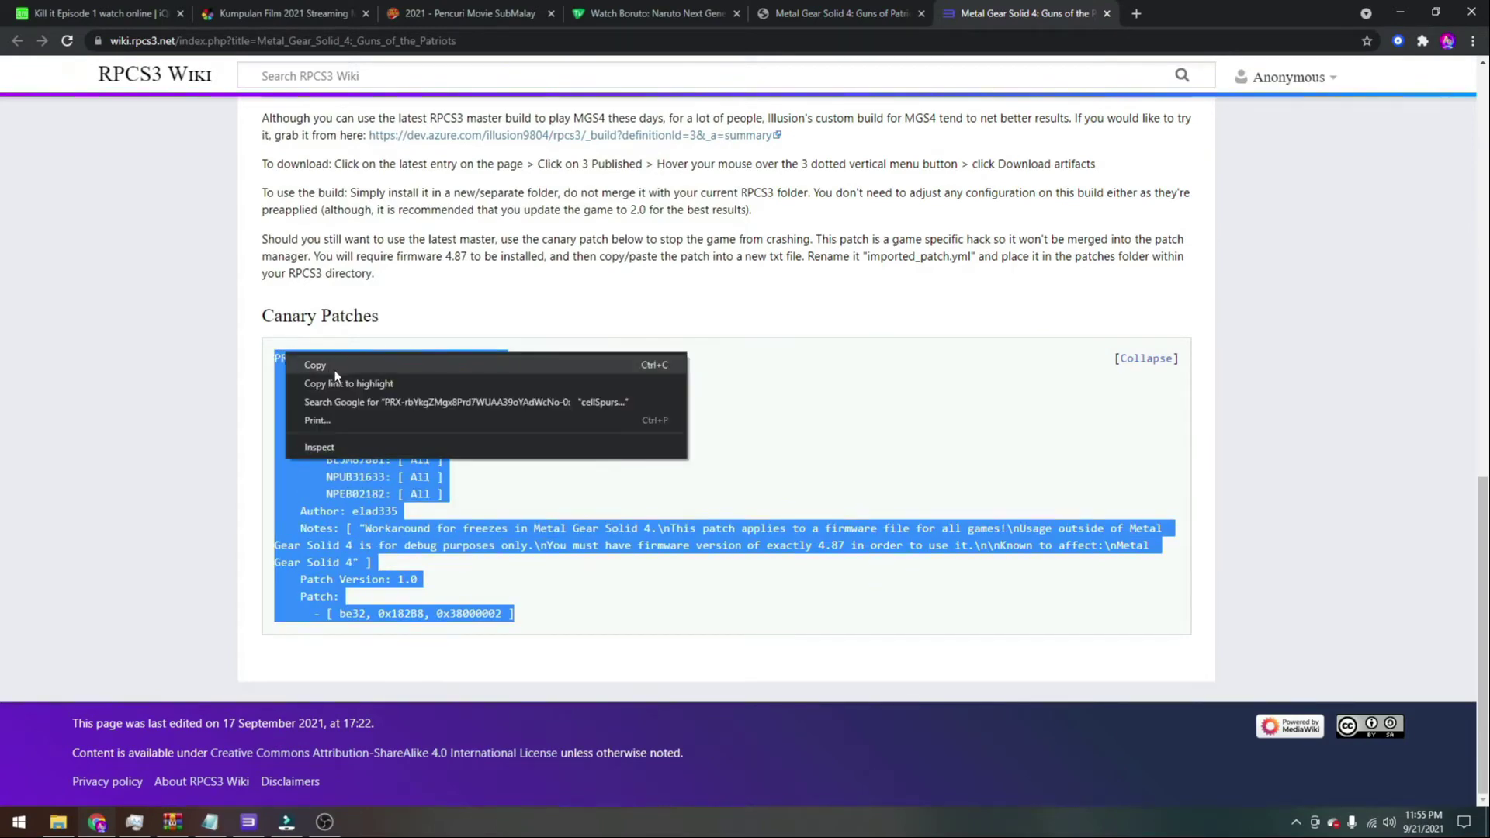
pyautogui.click(339, 375)
pyautogui.click(1401, 12)
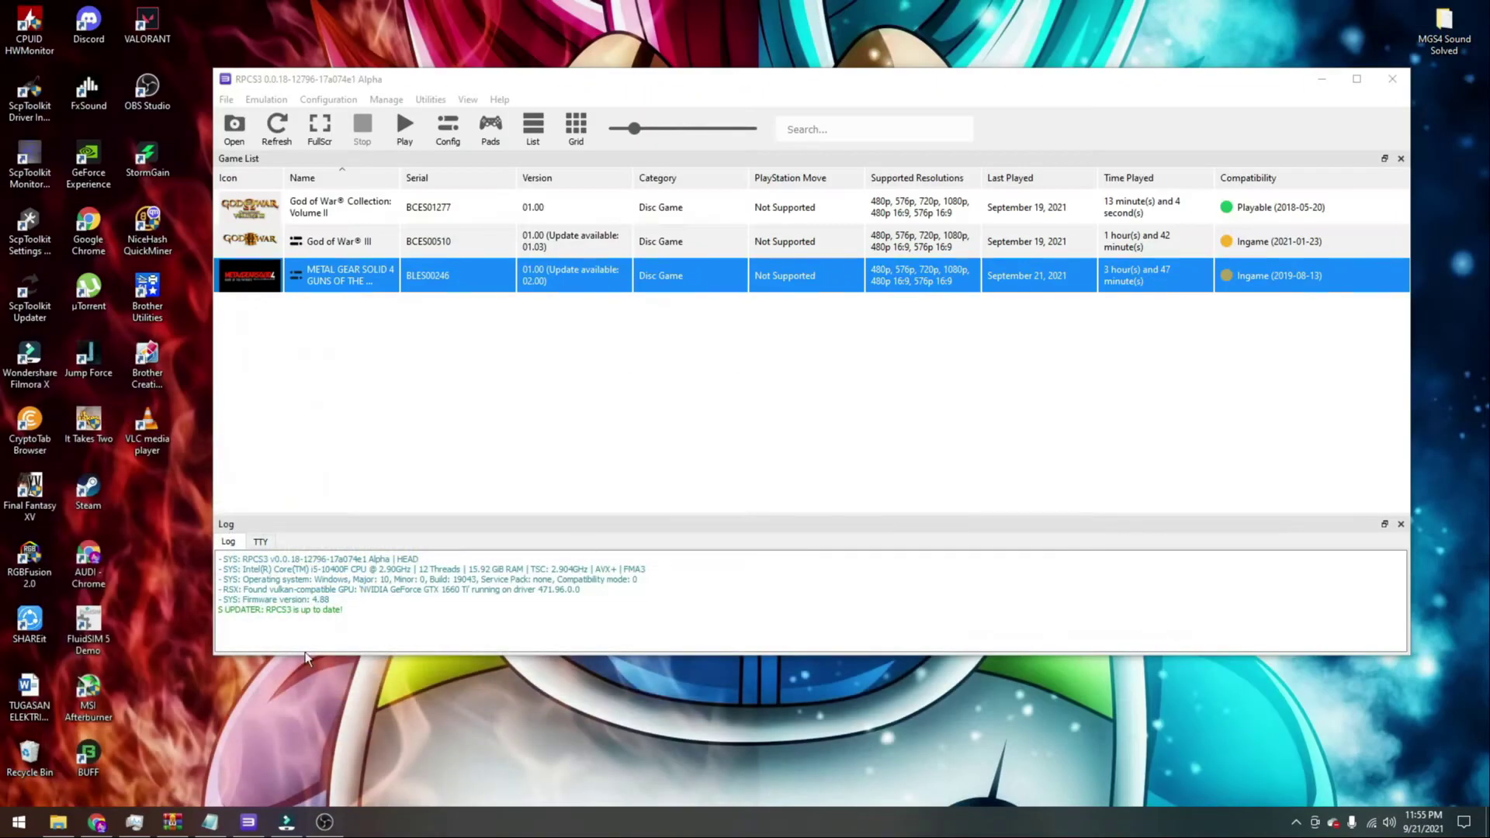
# Step: Open the patch YML file from the Downloads\PS3\patches folder in Notepad
pyautogui.click(59, 822)
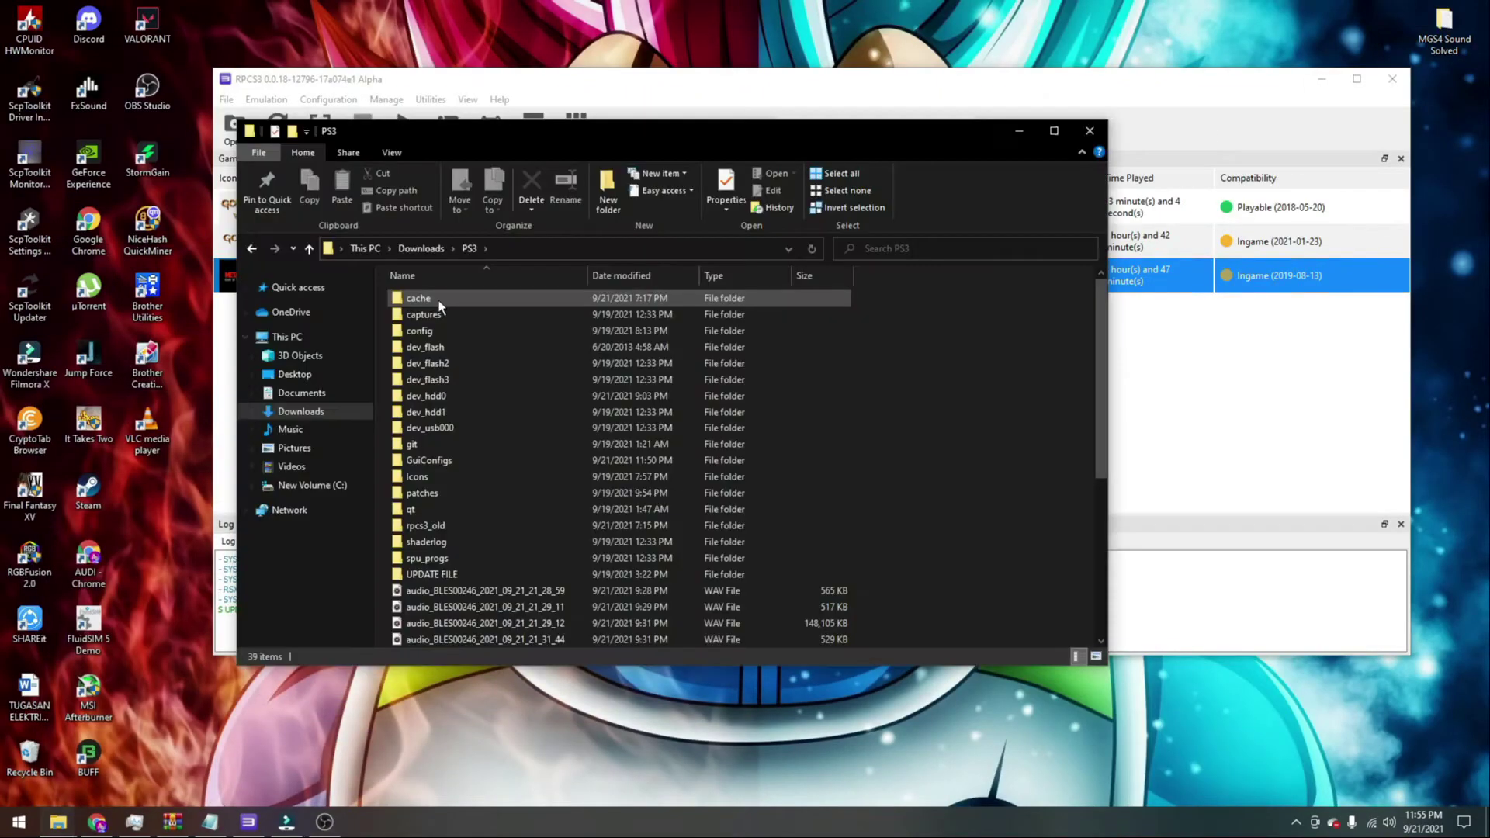
pyautogui.doubleClick(422, 497)
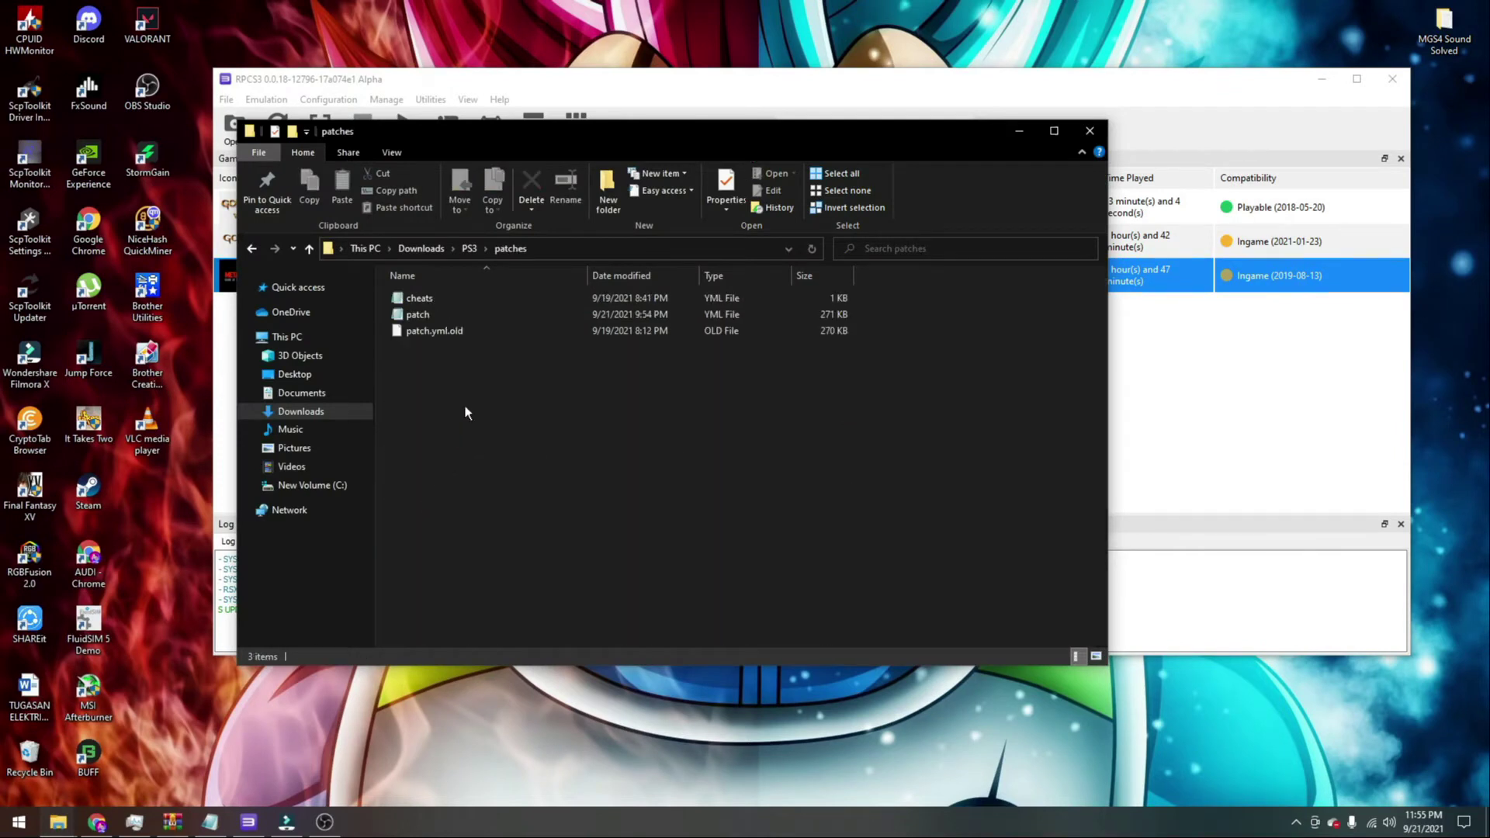
pyautogui.doubleClick(430, 314)
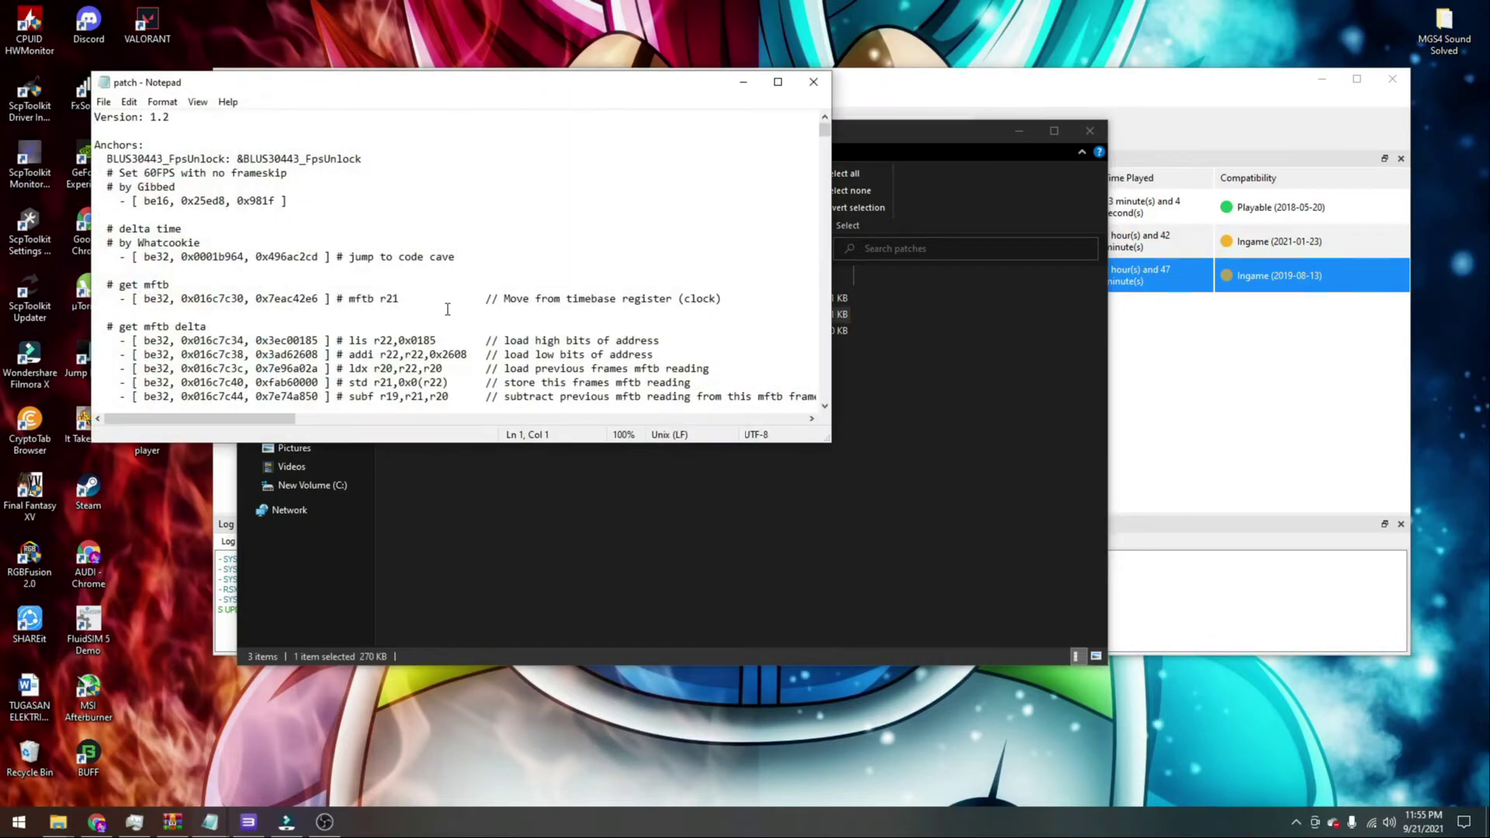
# Step: Find the "cellSpurs urgent commands hack" entry below DeS_AR_Notes, save the patch file, and close it and the patches folder
pyautogui.scroll(-20, 420, 335)
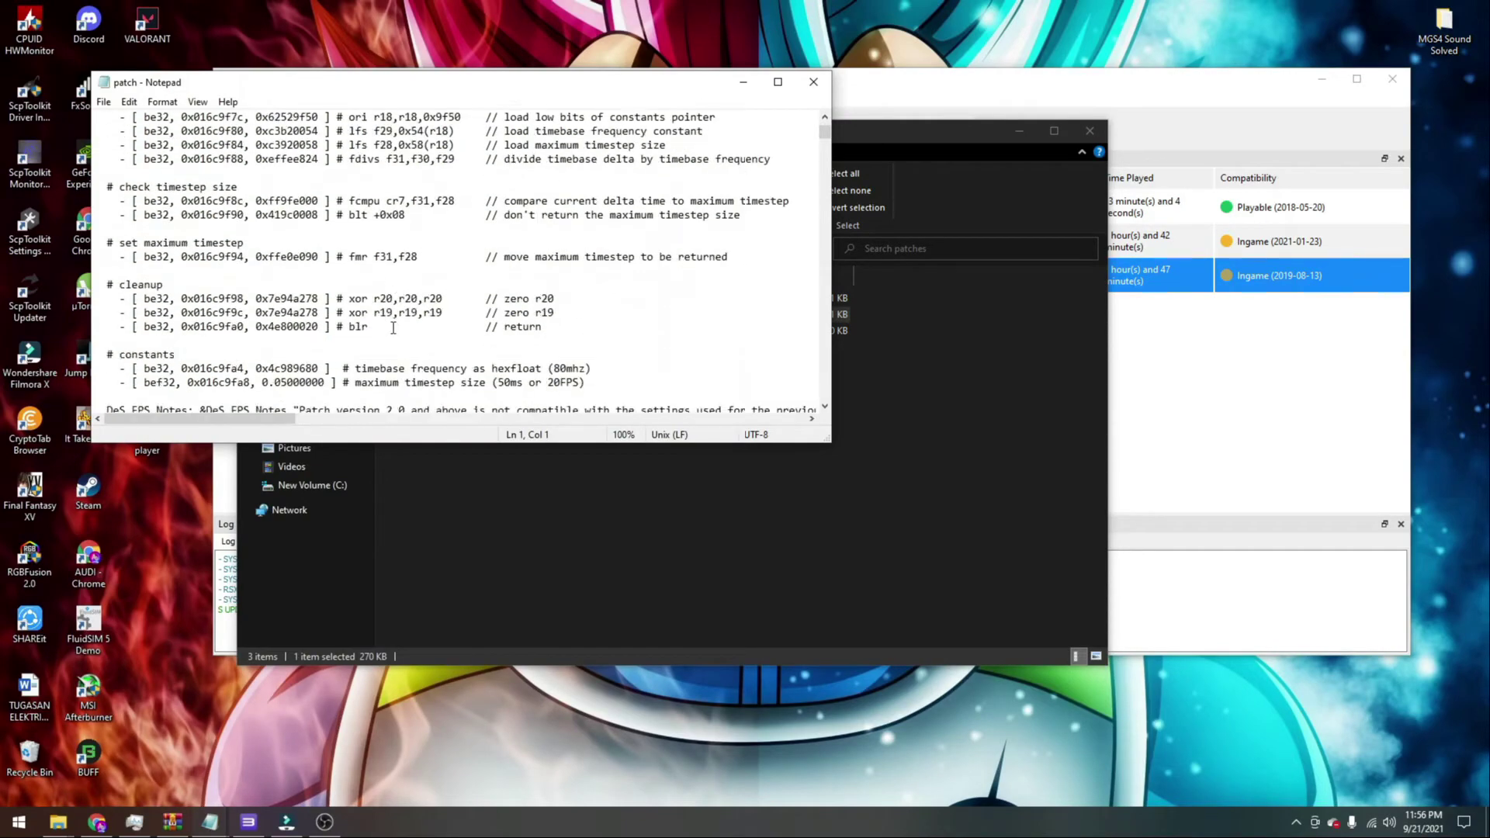
pyautogui.scroll(5, 388, 325)
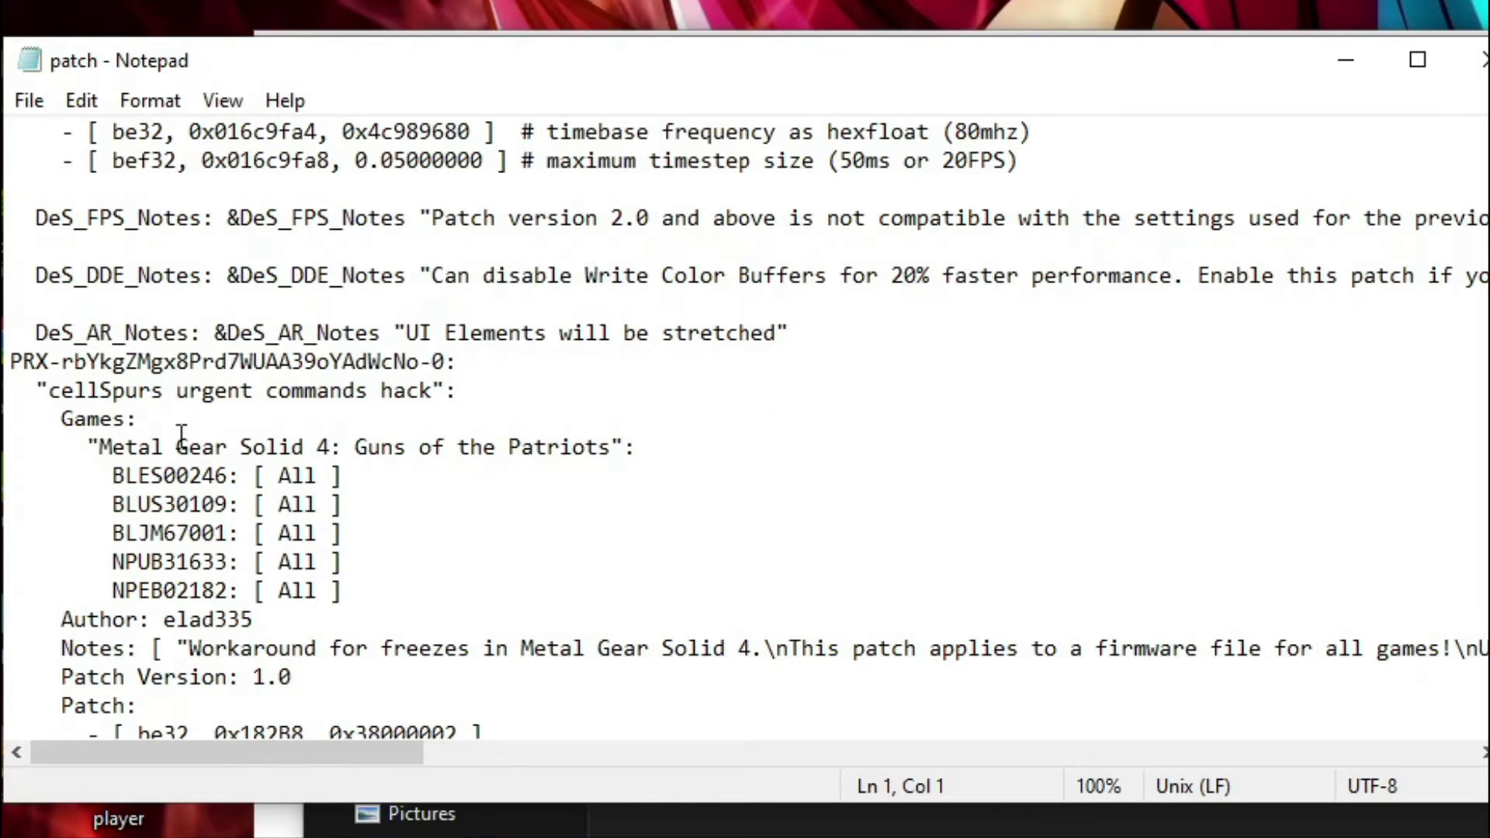
pyautogui.scroll(-2, 182, 437)
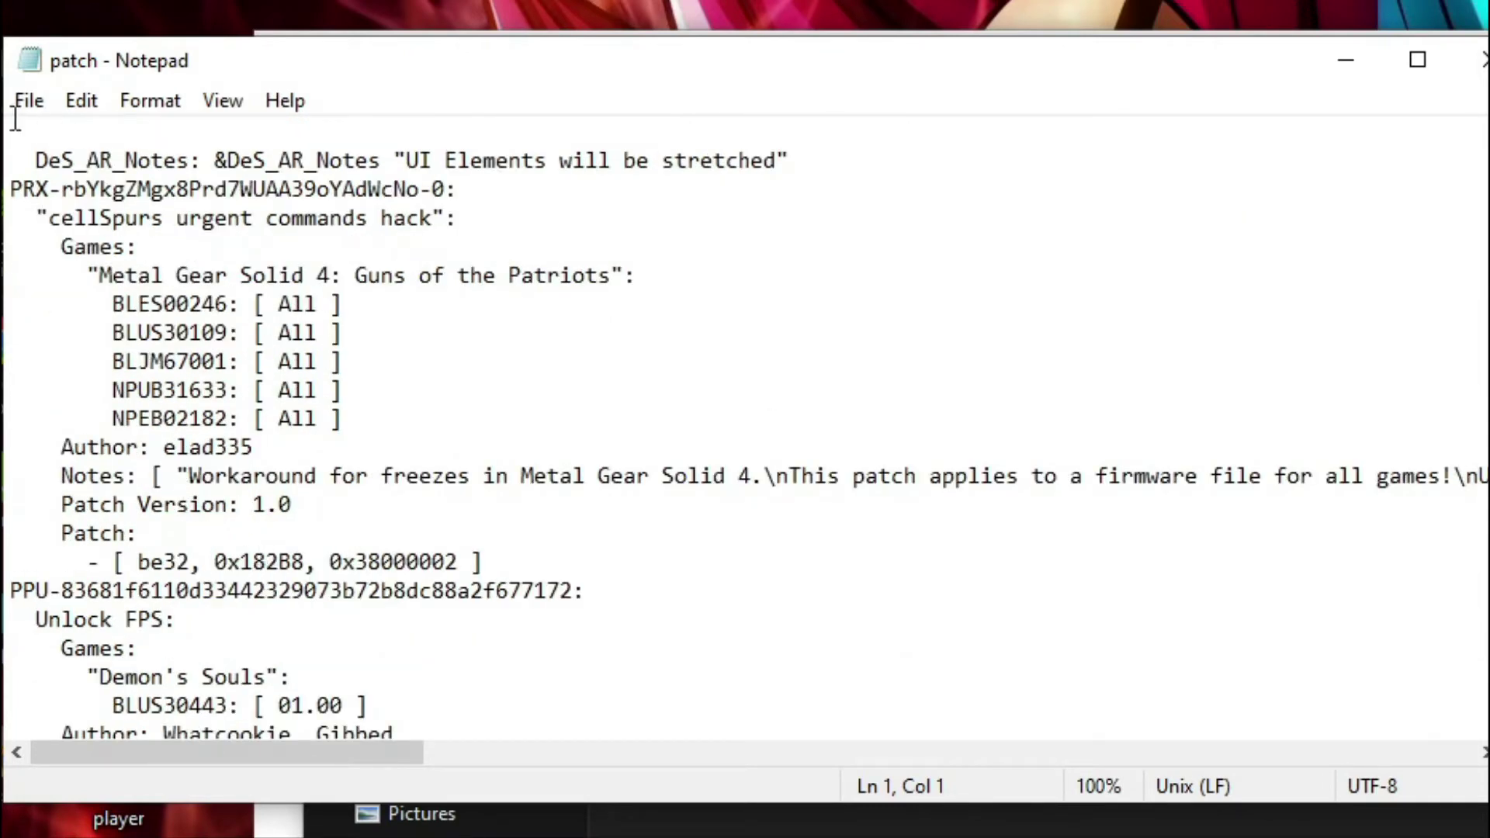
pyautogui.click(82, 100)
pyautogui.moveTo(30, 100)
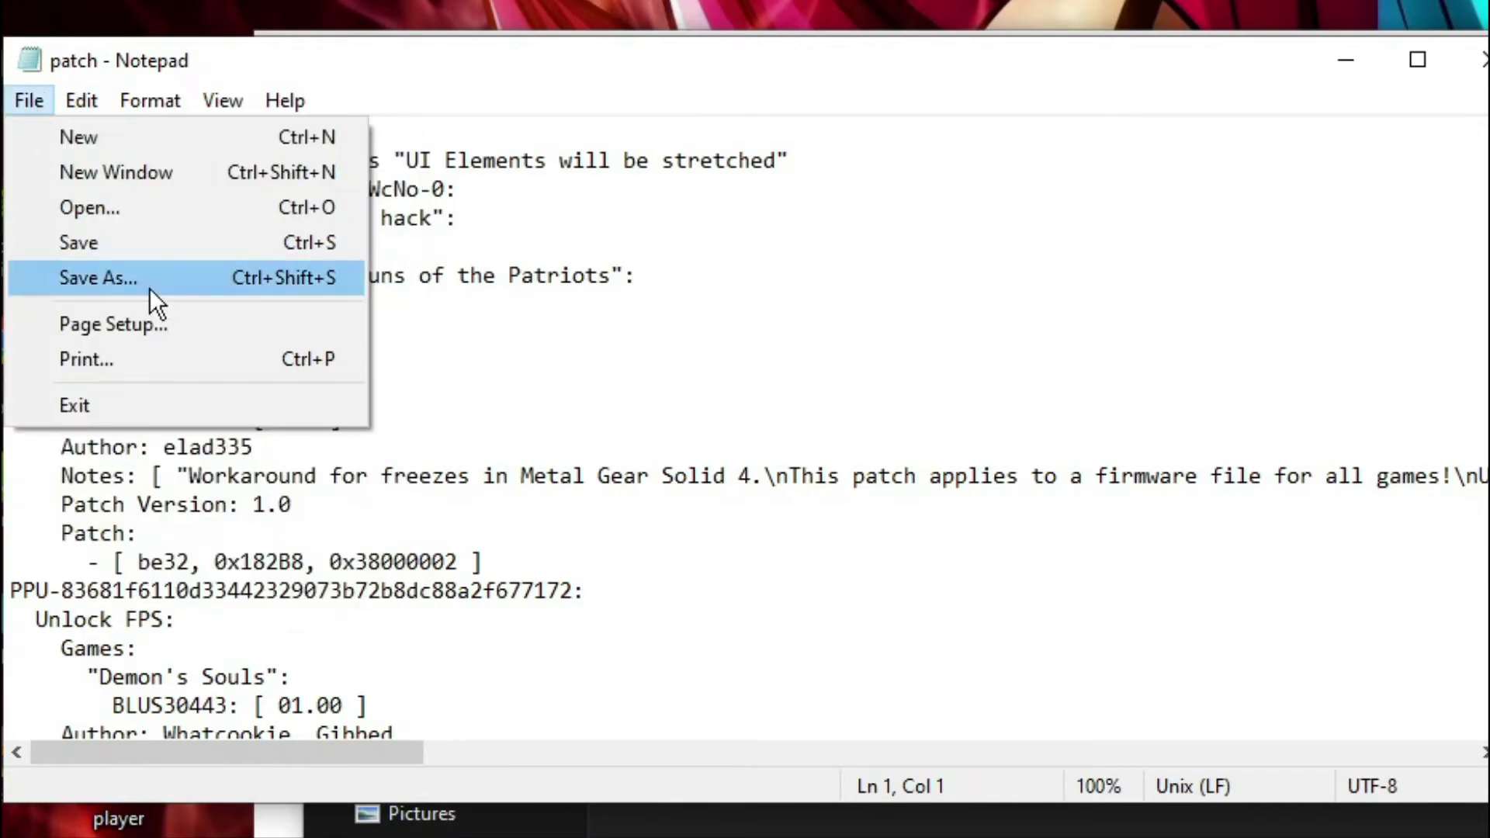
pyautogui.click(105, 243)
pyautogui.click(1480, 60)
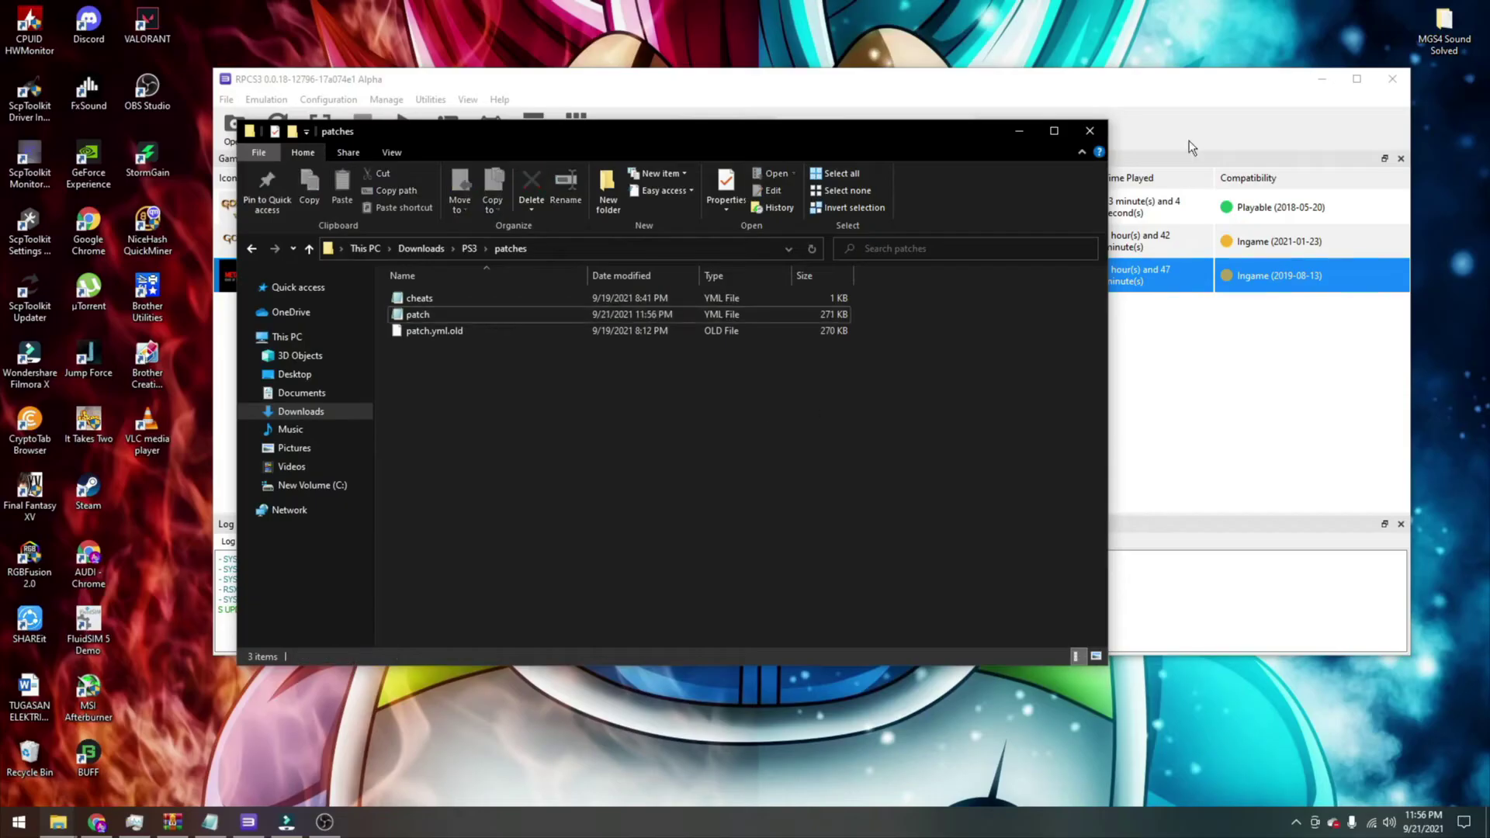
pyautogui.click(1078, 139)
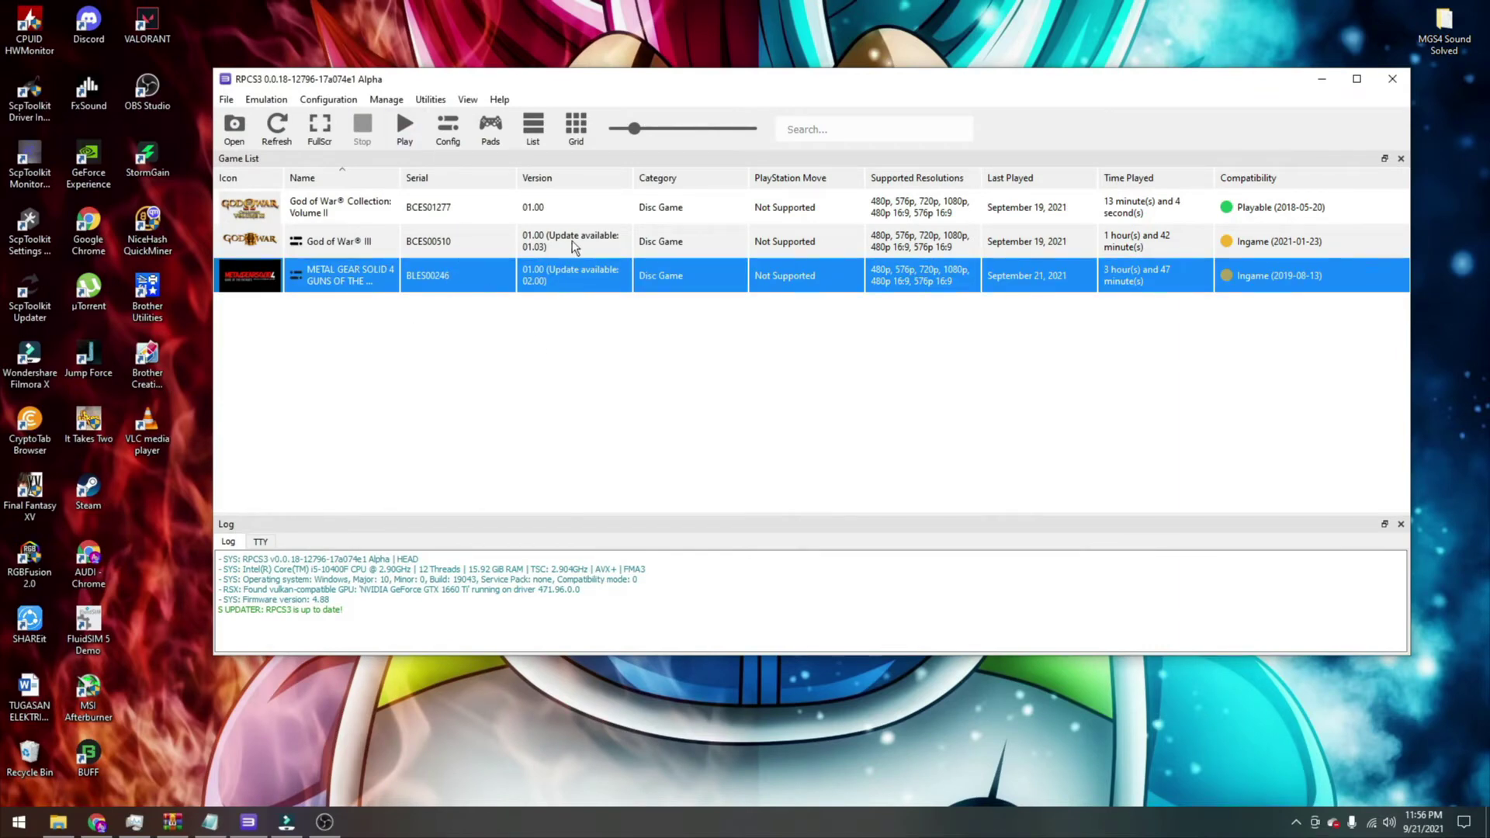
# Step: Open the game patches for Metal Gear Solid 4, check "cellSpurs urgent commands hack" under BLES00246 - All versions, and save the patch selection
pyautogui.rightClick(452, 281)
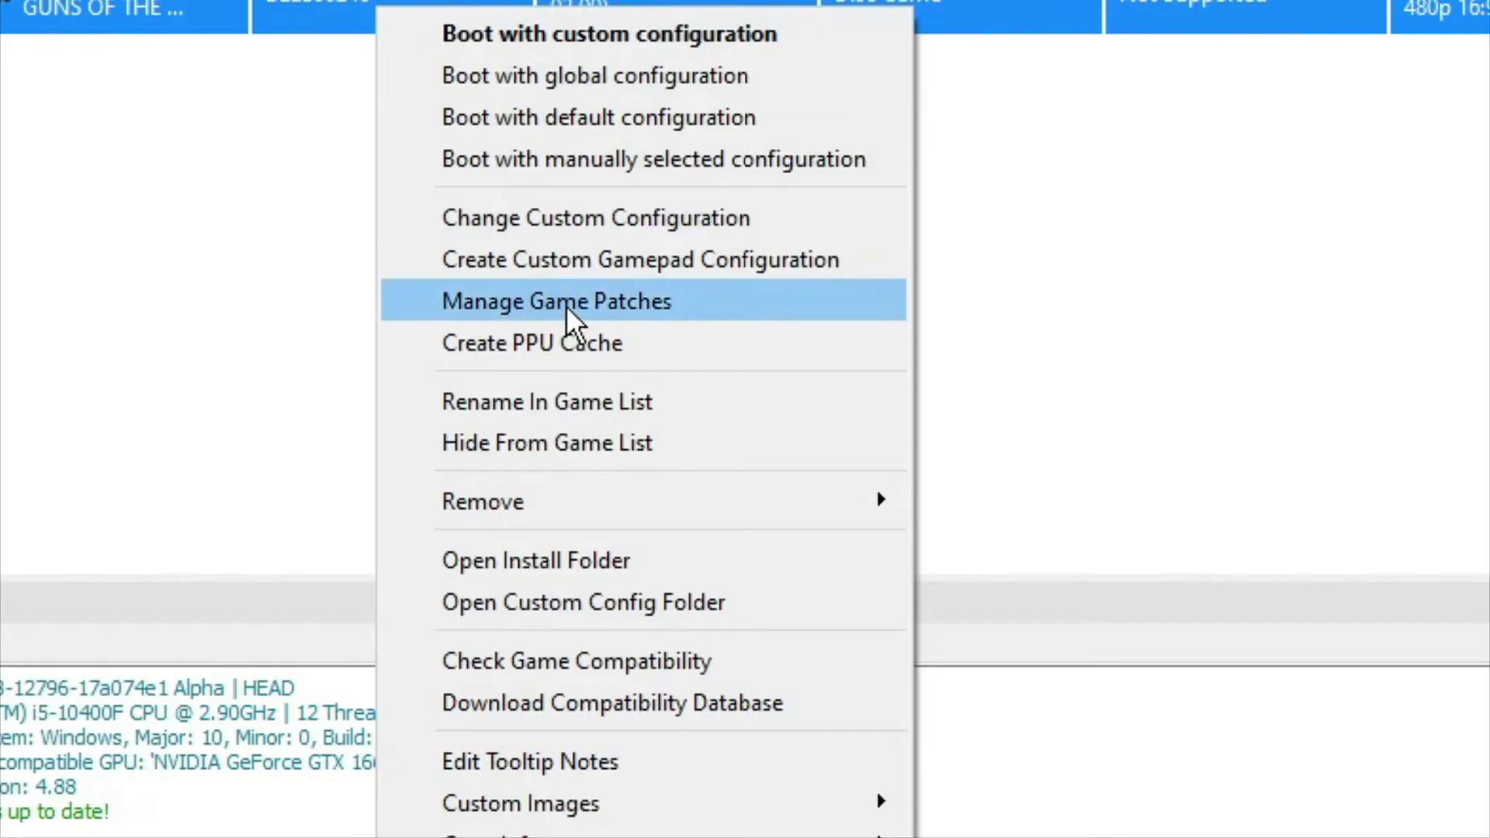
pyautogui.click(566, 305)
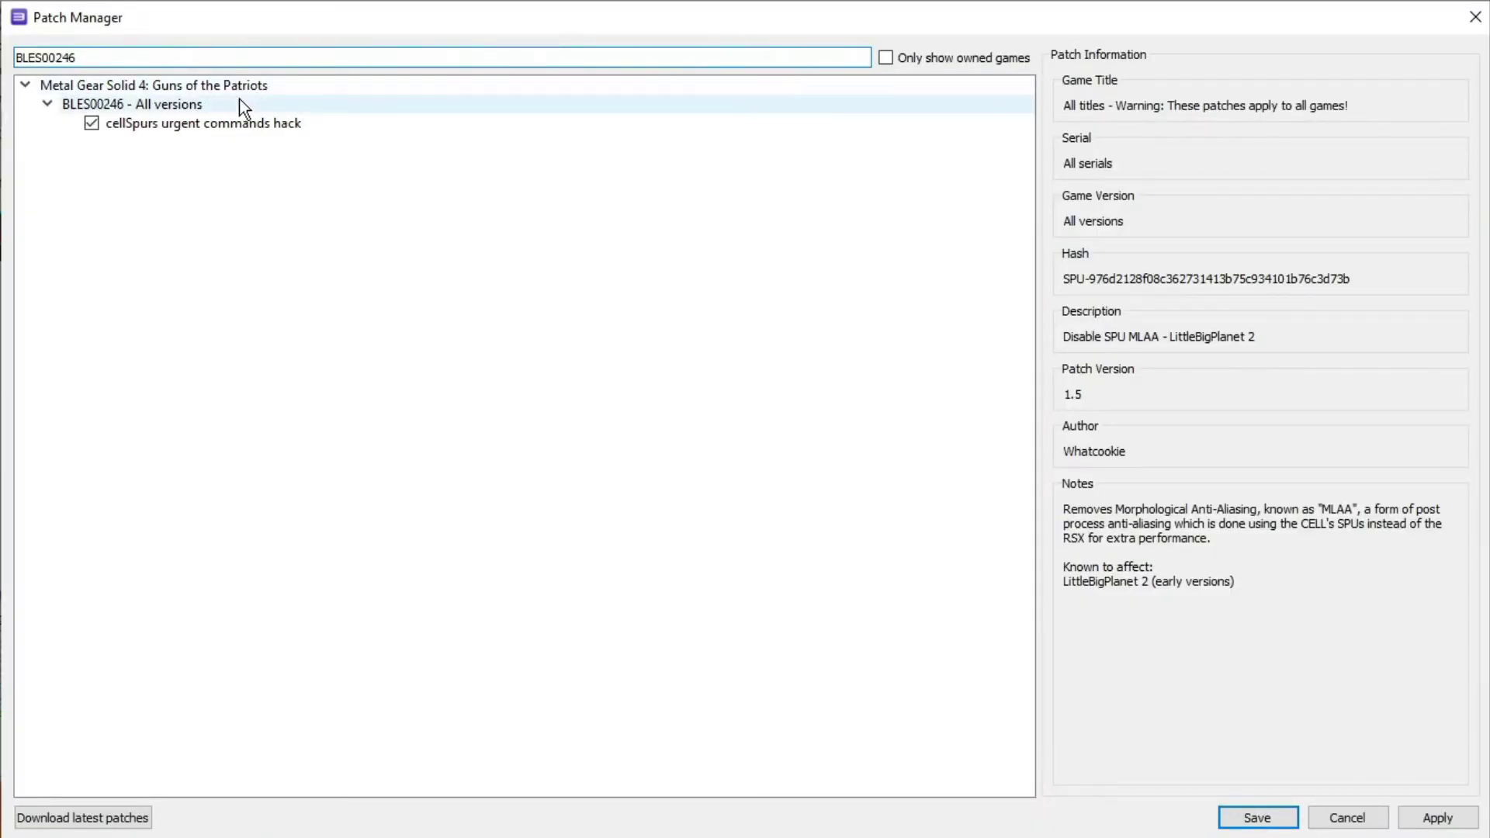
pyautogui.click(47, 104)
pyautogui.click(26, 85)
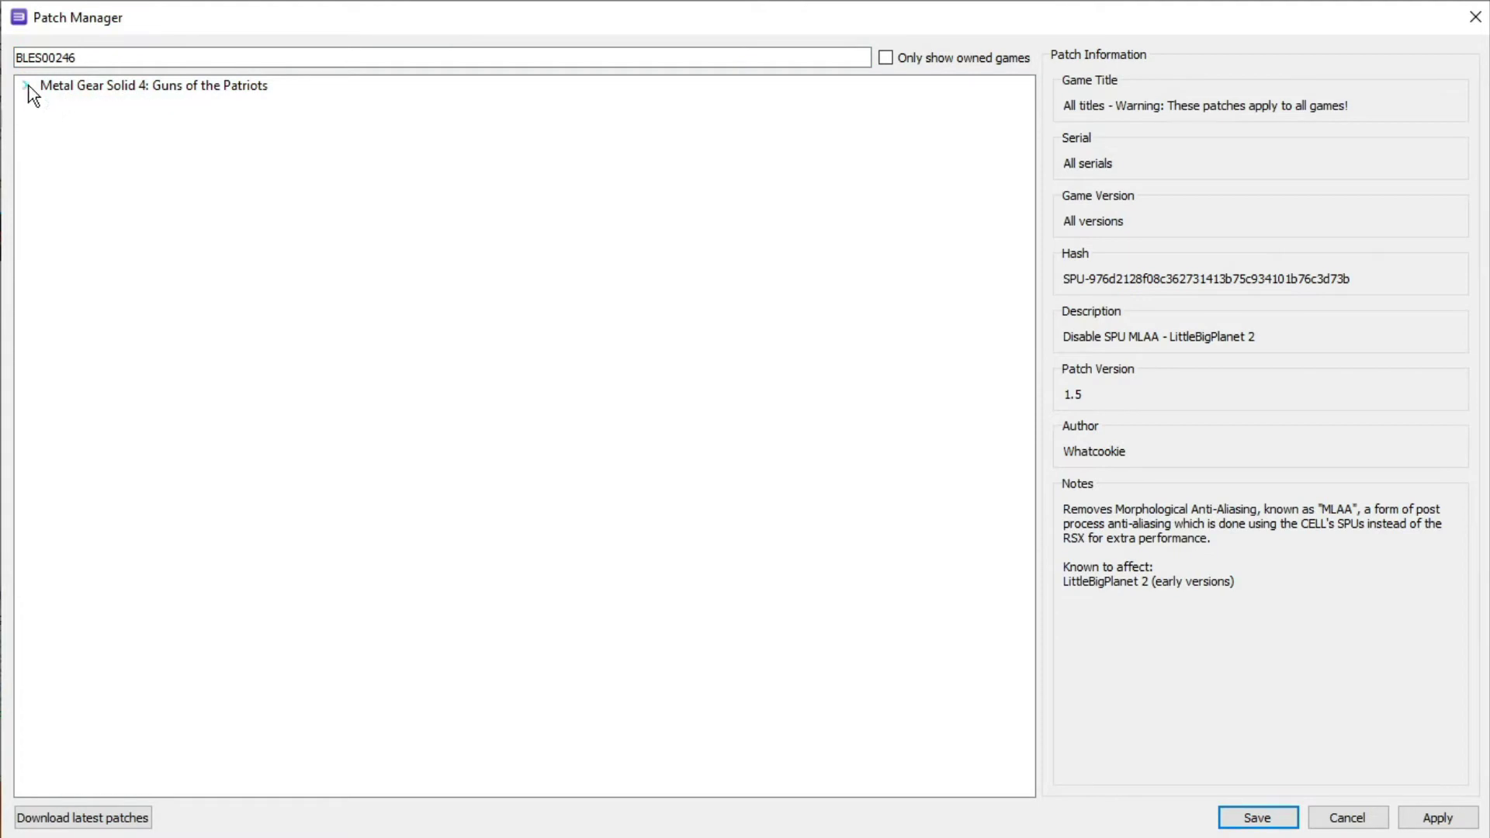
pyautogui.click(26, 86)
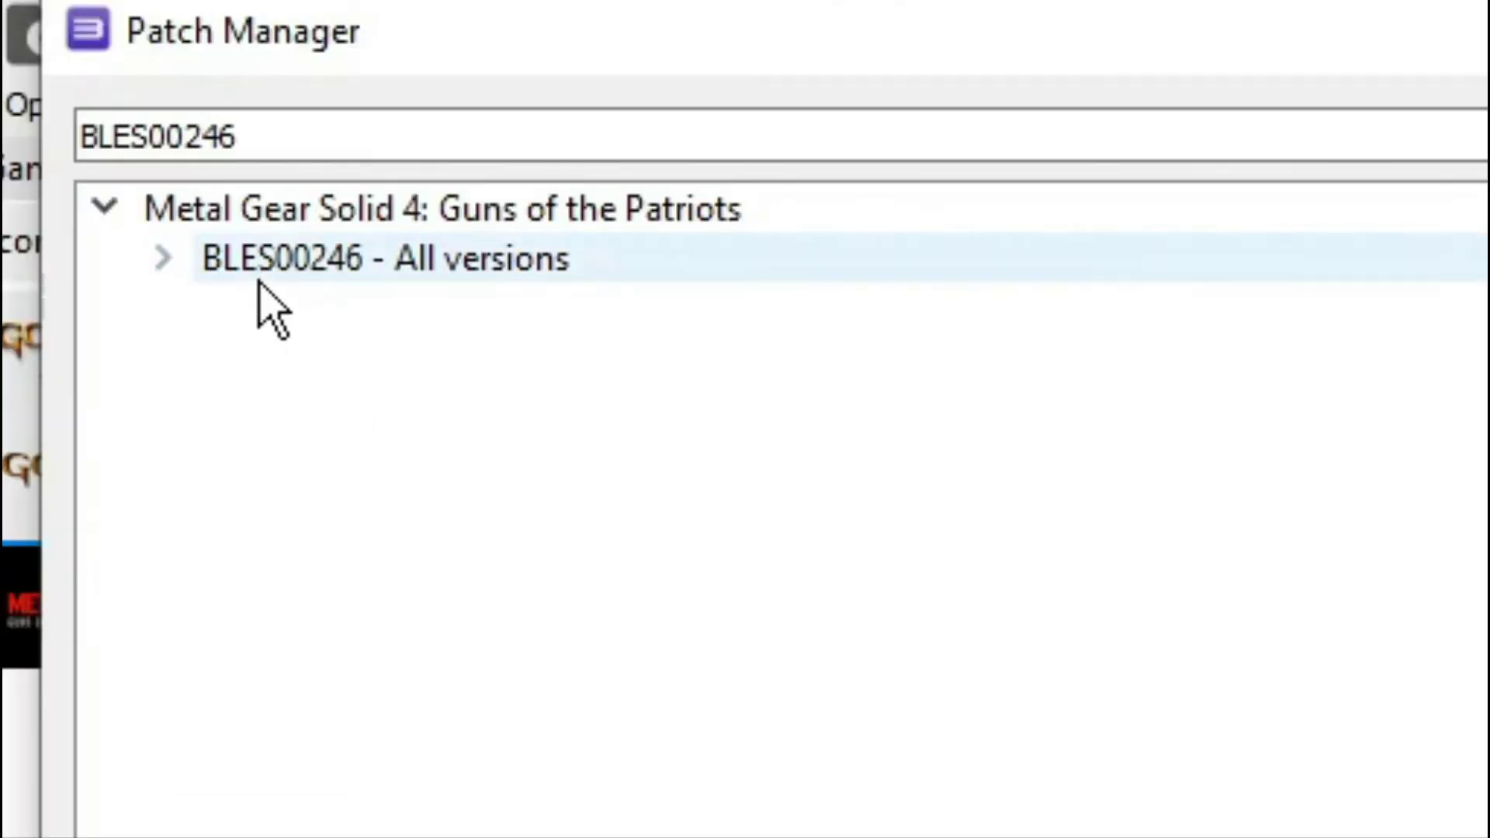
pyautogui.click(162, 256)
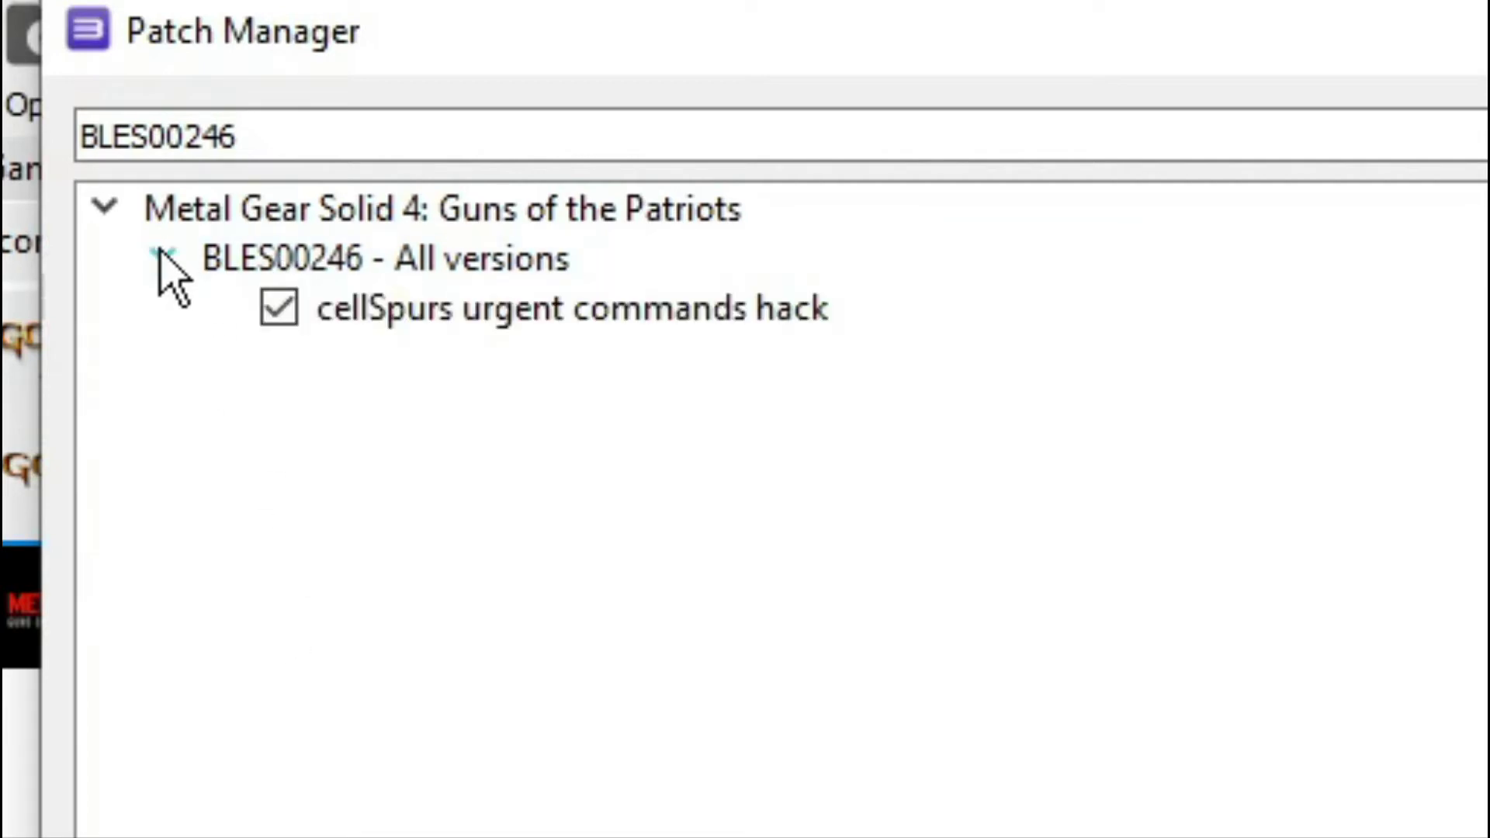
pyautogui.click(160, 255)
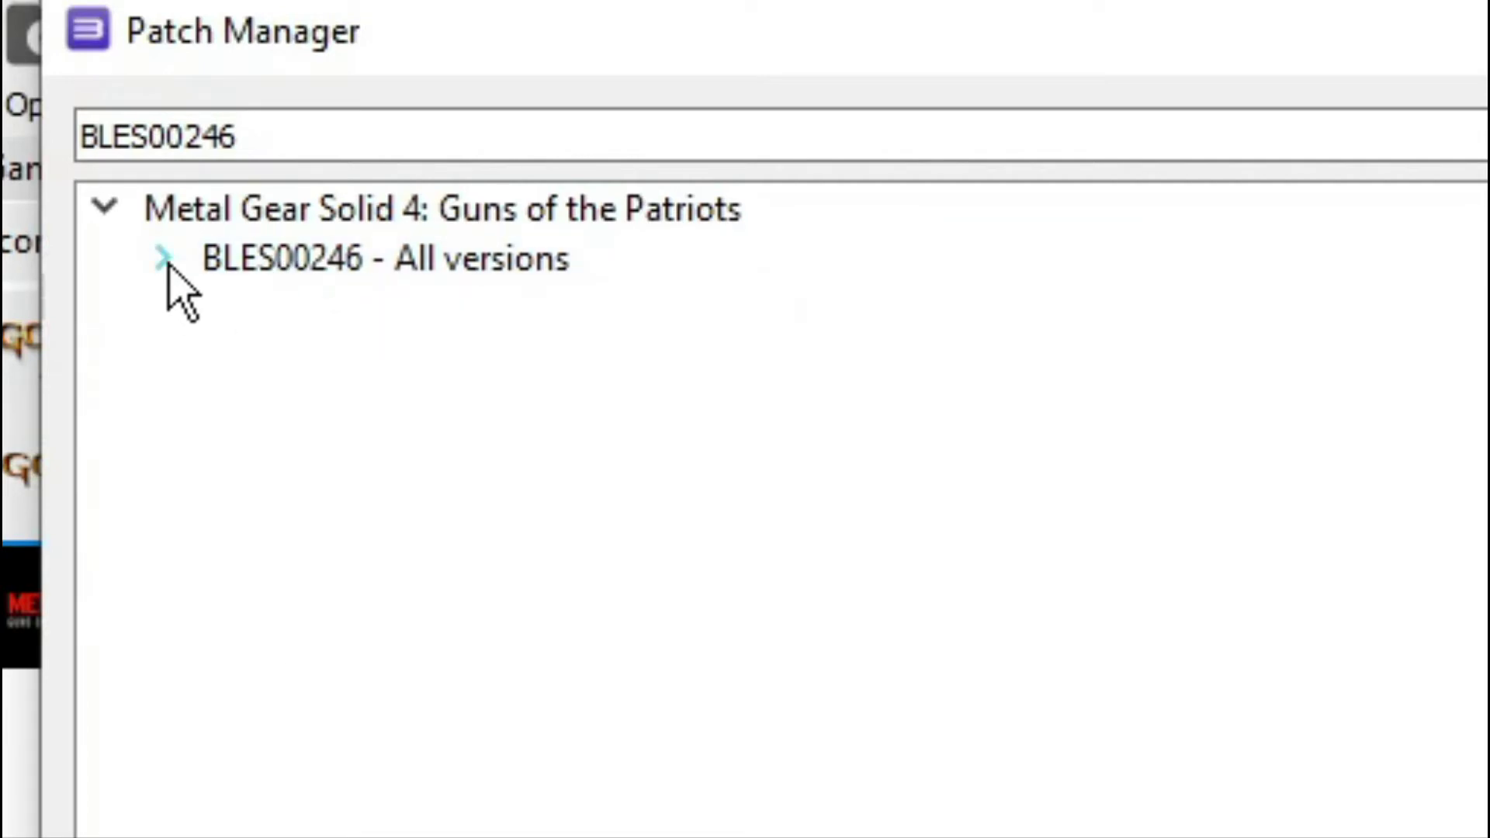
pyautogui.press('Escape')
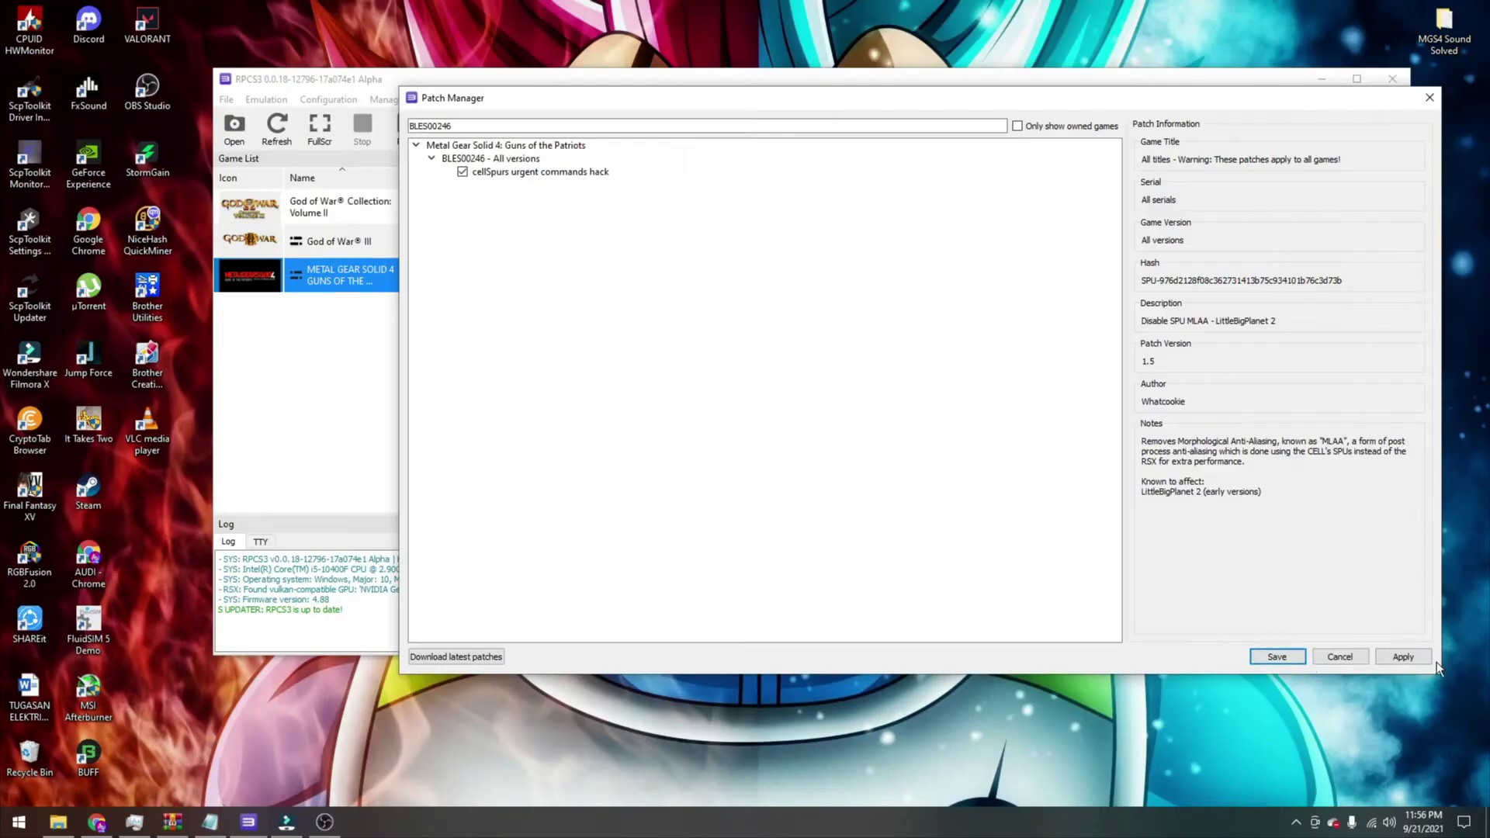
pyautogui.click(1279, 653)
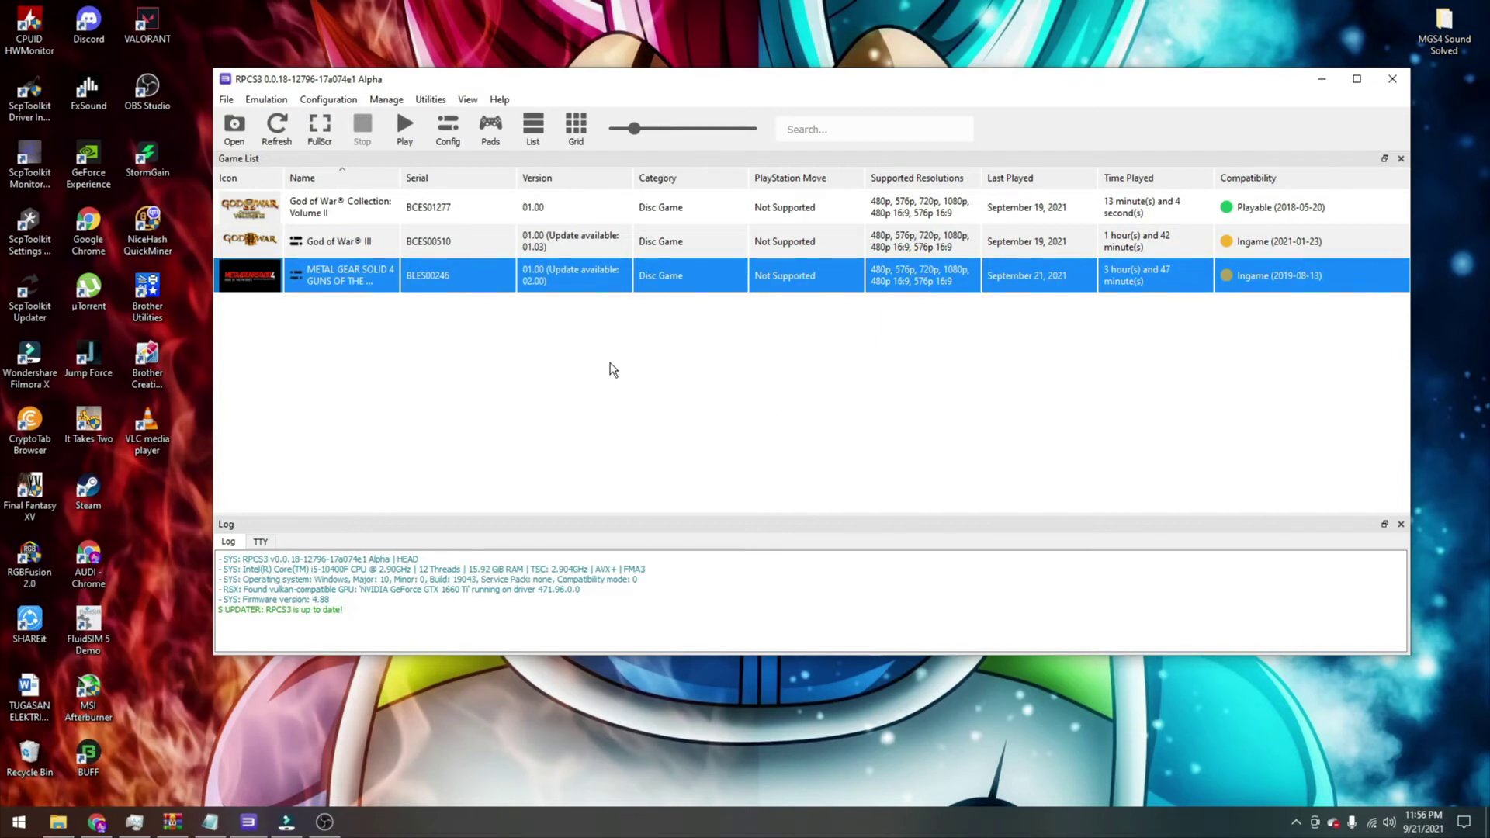
# Step: In Metal Gear Solid 4's custom configuration, keep SPU Block Size on Mega and set Preferred SPU Threads to 4
pyautogui.rightClick(528, 274)
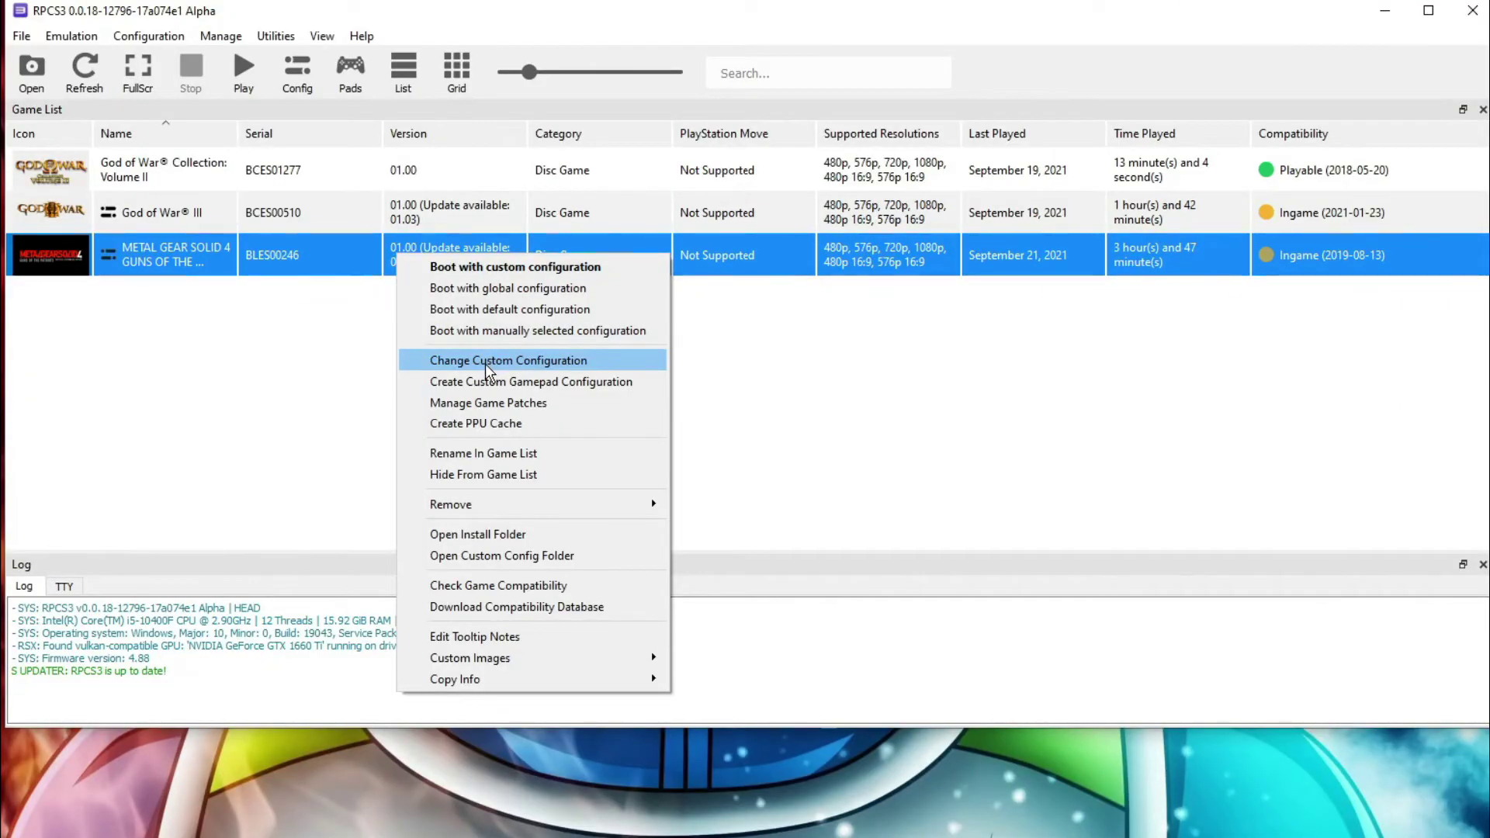
pyautogui.click(486, 362)
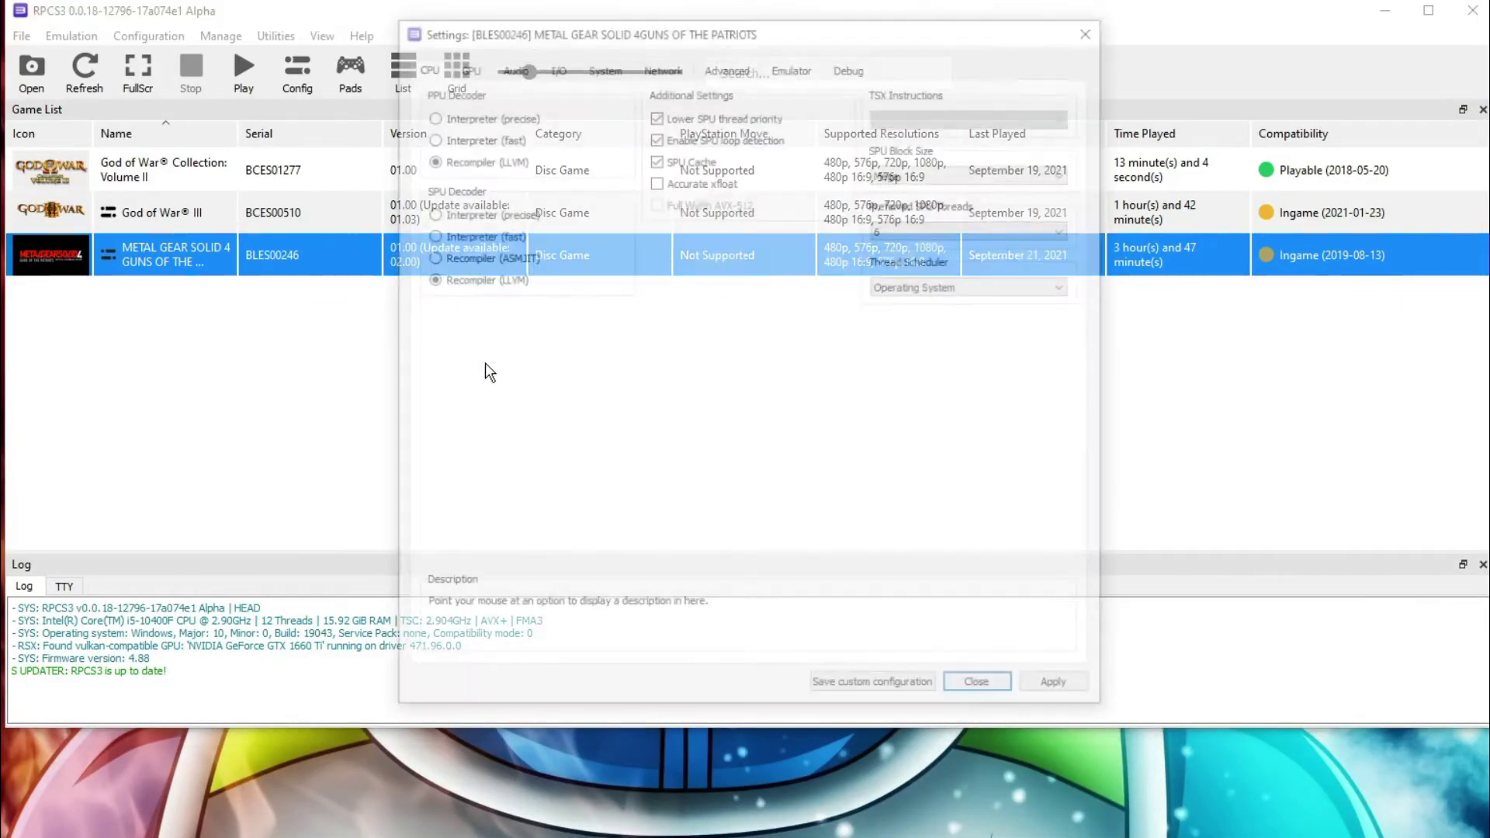
pyautogui.moveTo(570, 23); pyautogui.dragTo(195, 6)
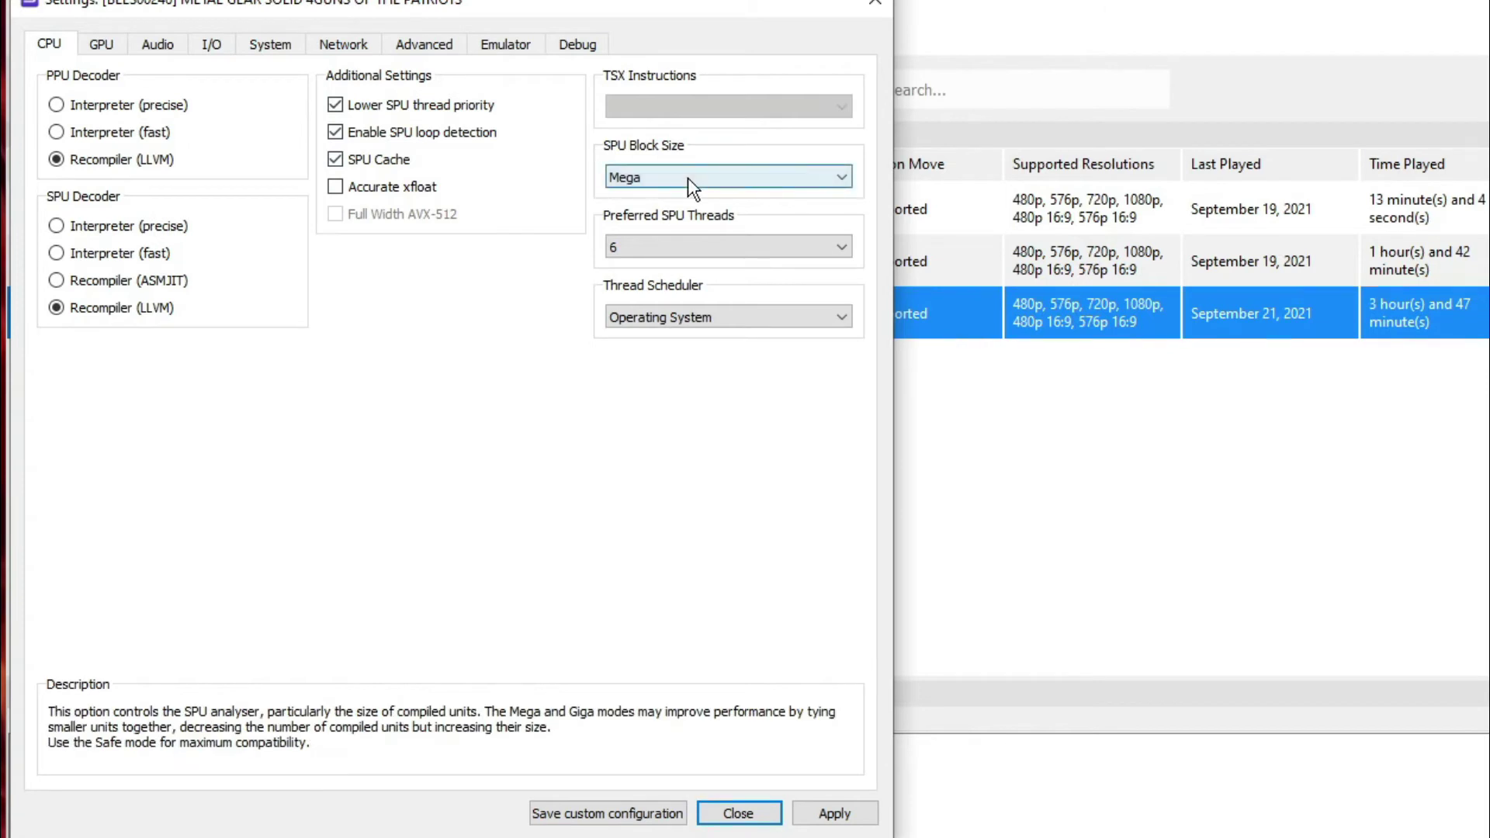
pyautogui.click(660, 177)
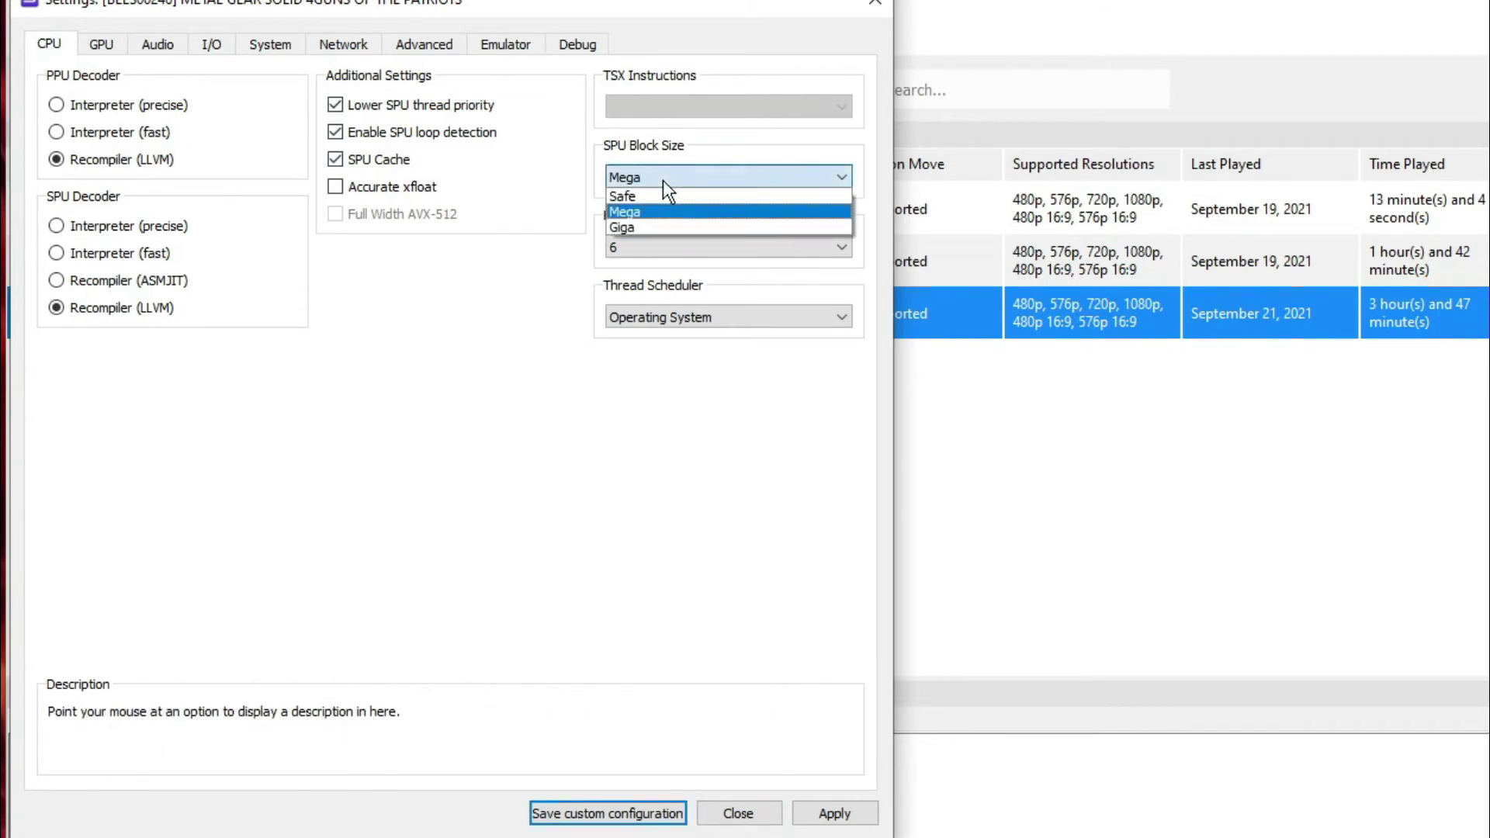
pyautogui.click(643, 215)
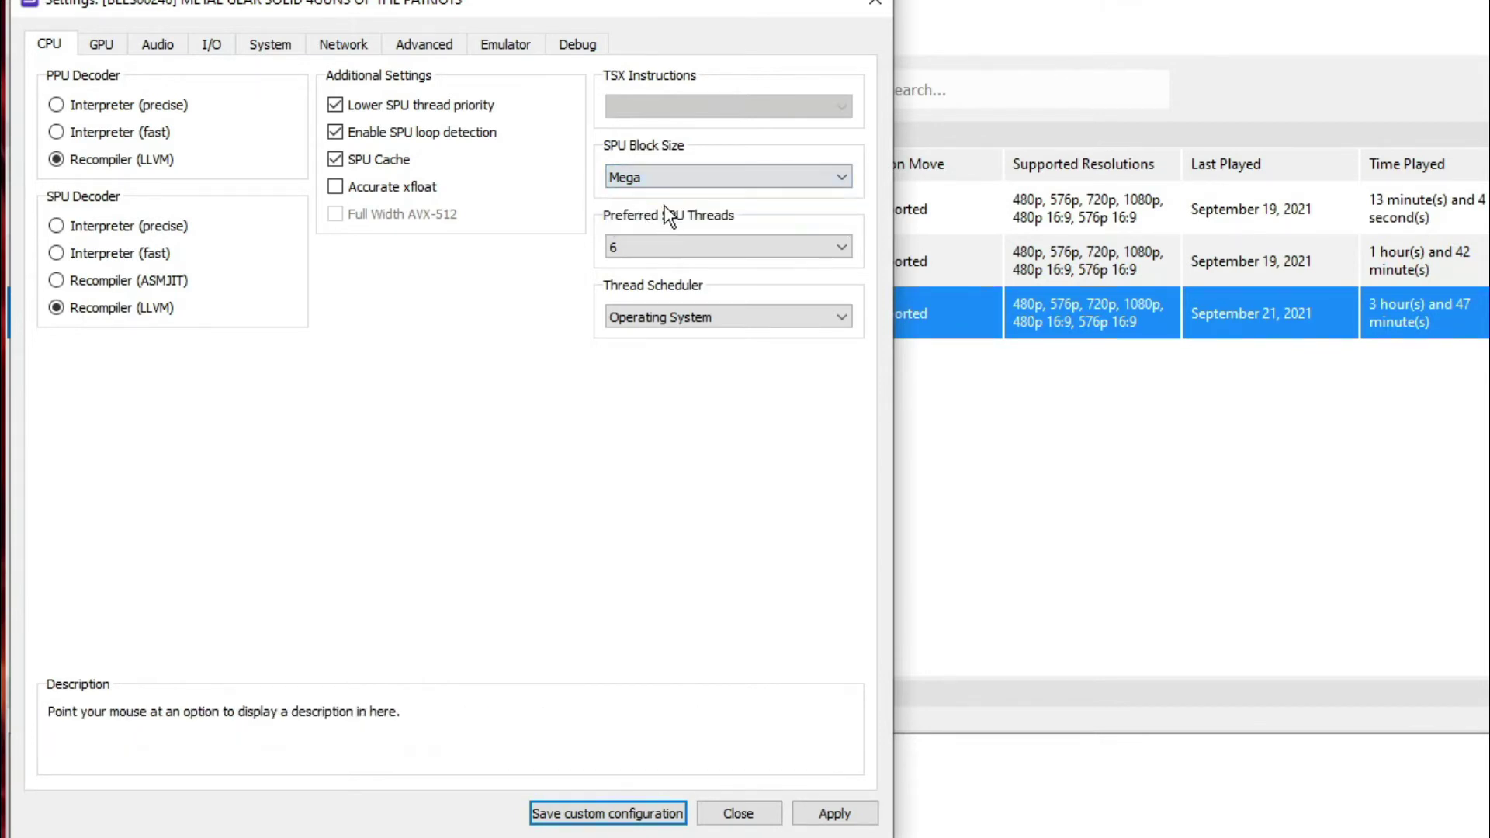
pyautogui.click(650, 251)
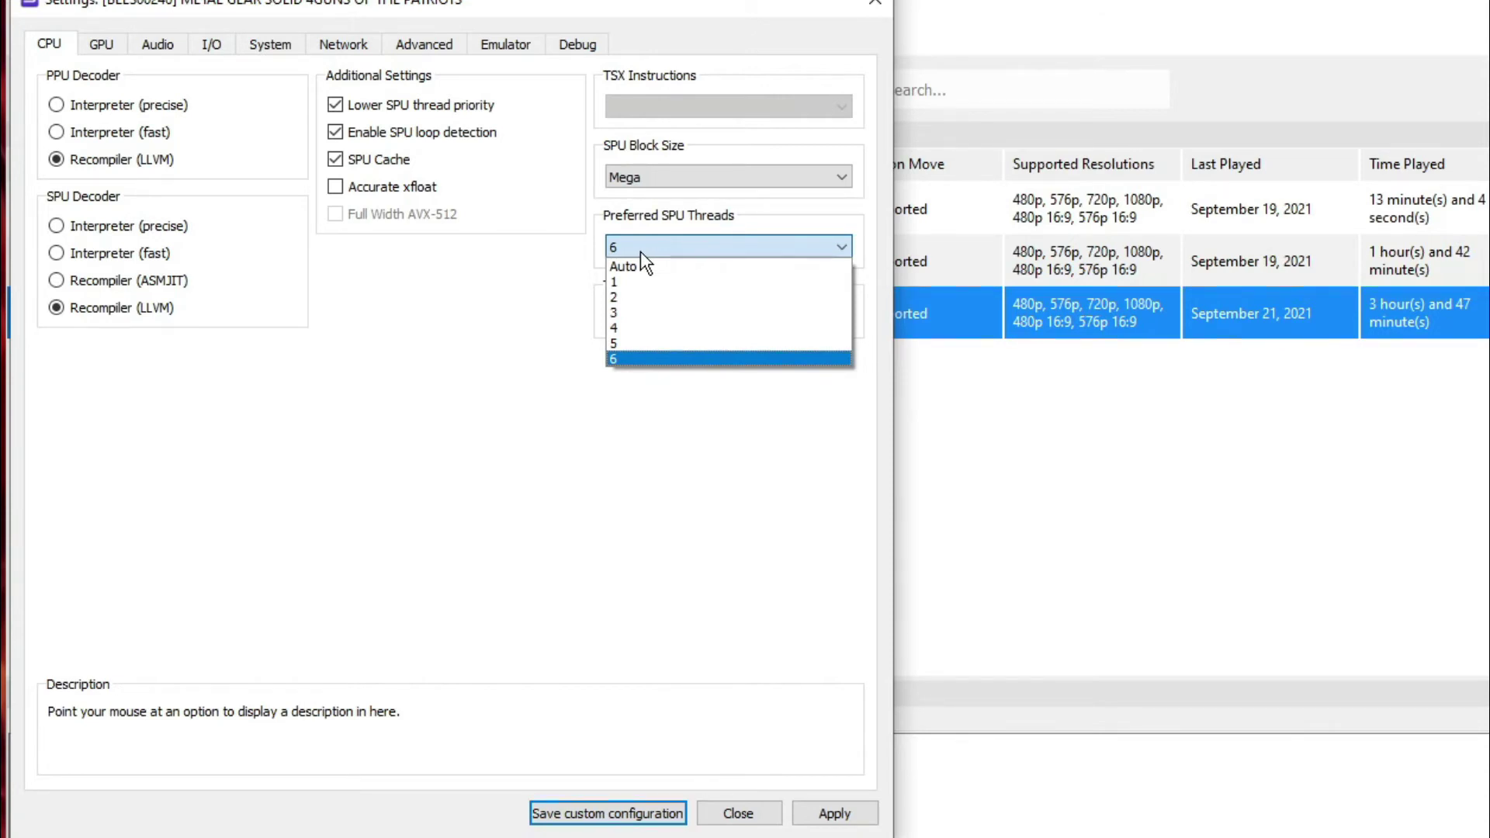
pyautogui.click(649, 321)
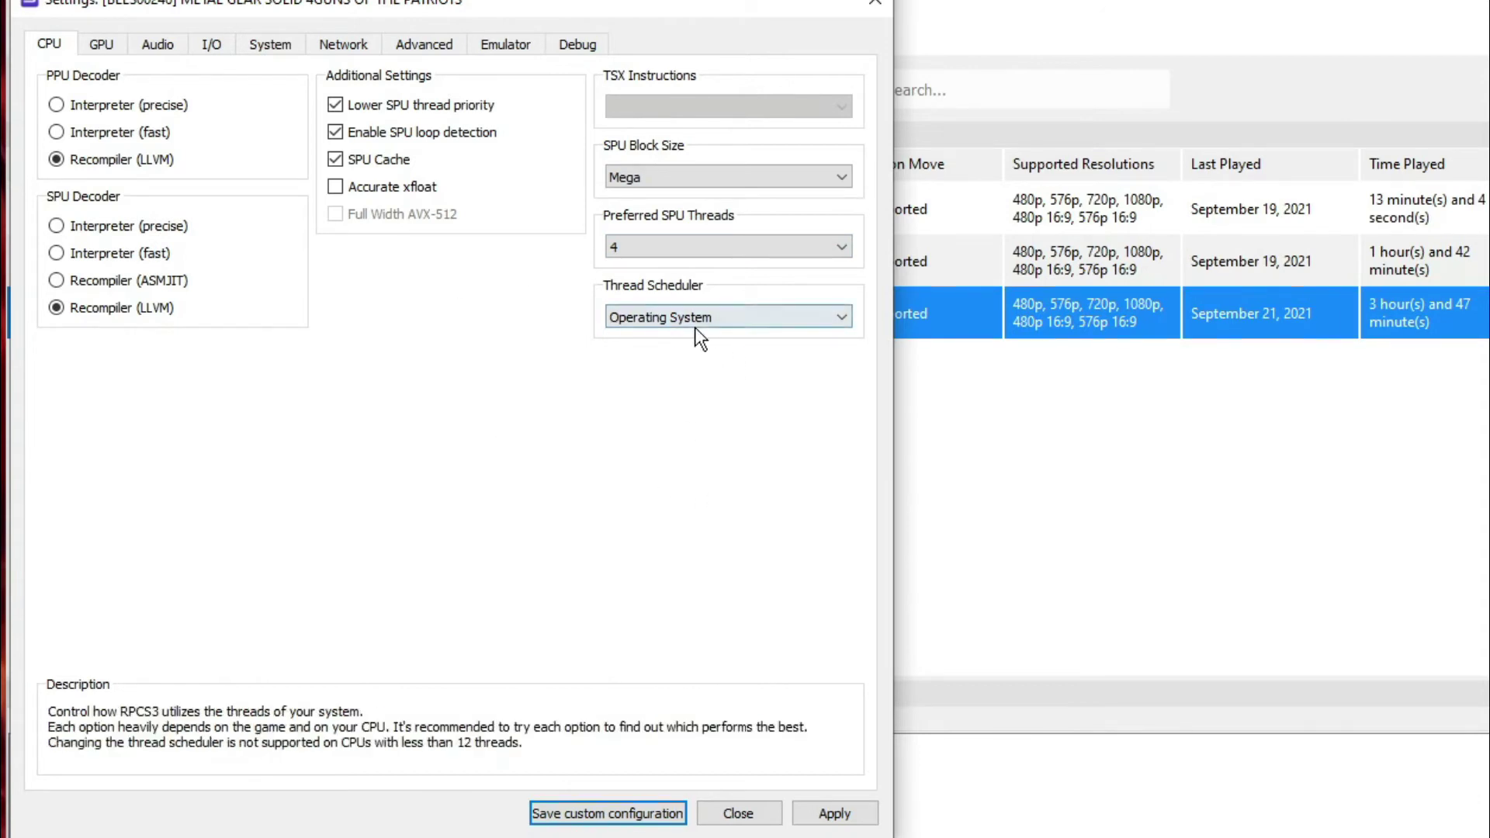
# Step: In the GPU settings, keep Anti-Aliasing Disabled and set ZCULL Accuracy to Precise (Default)
pyautogui.click(100, 44)
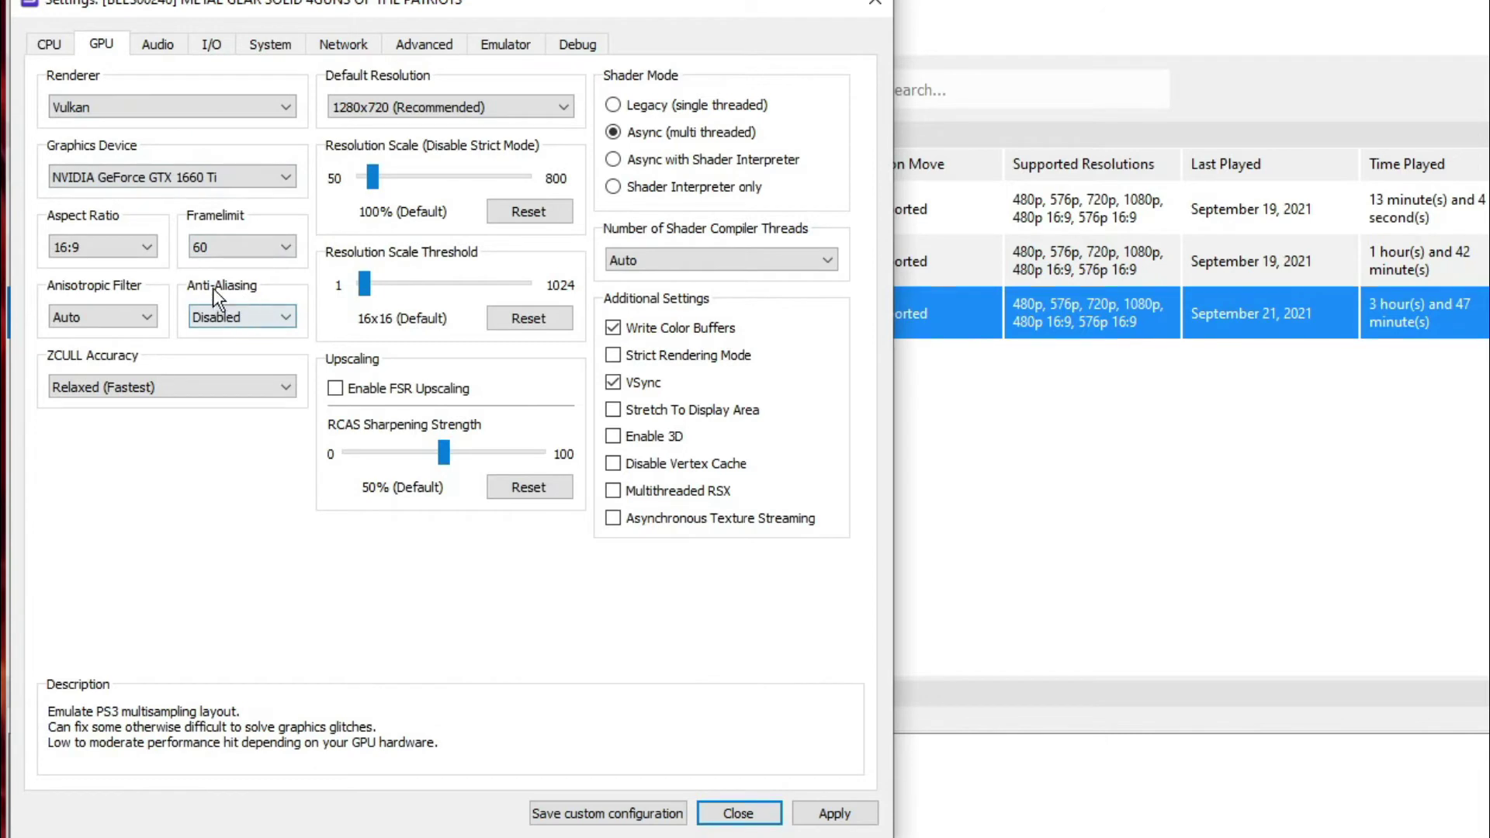
pyautogui.click(243, 318)
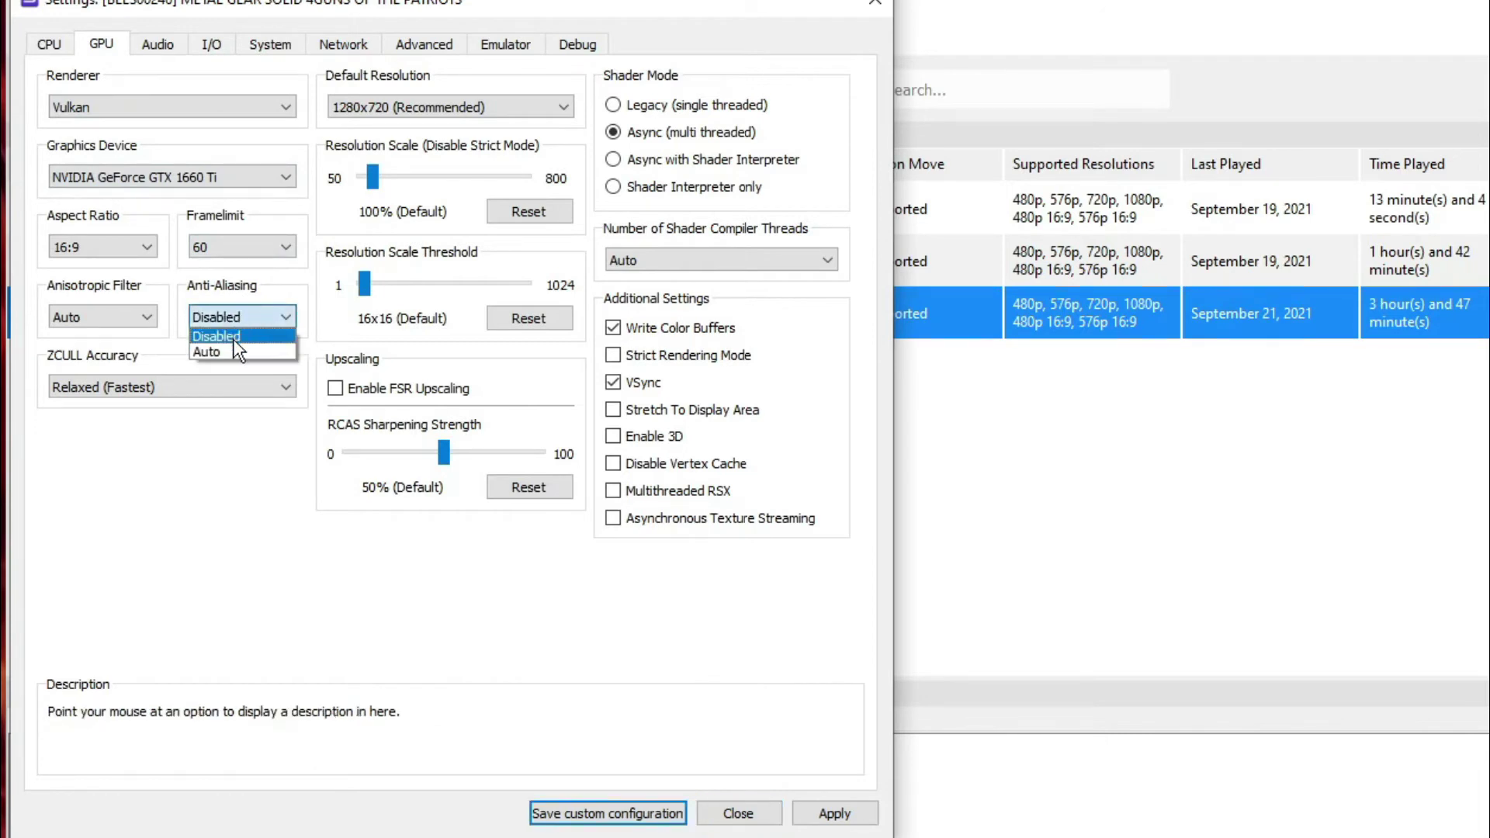
pyautogui.click(232, 338)
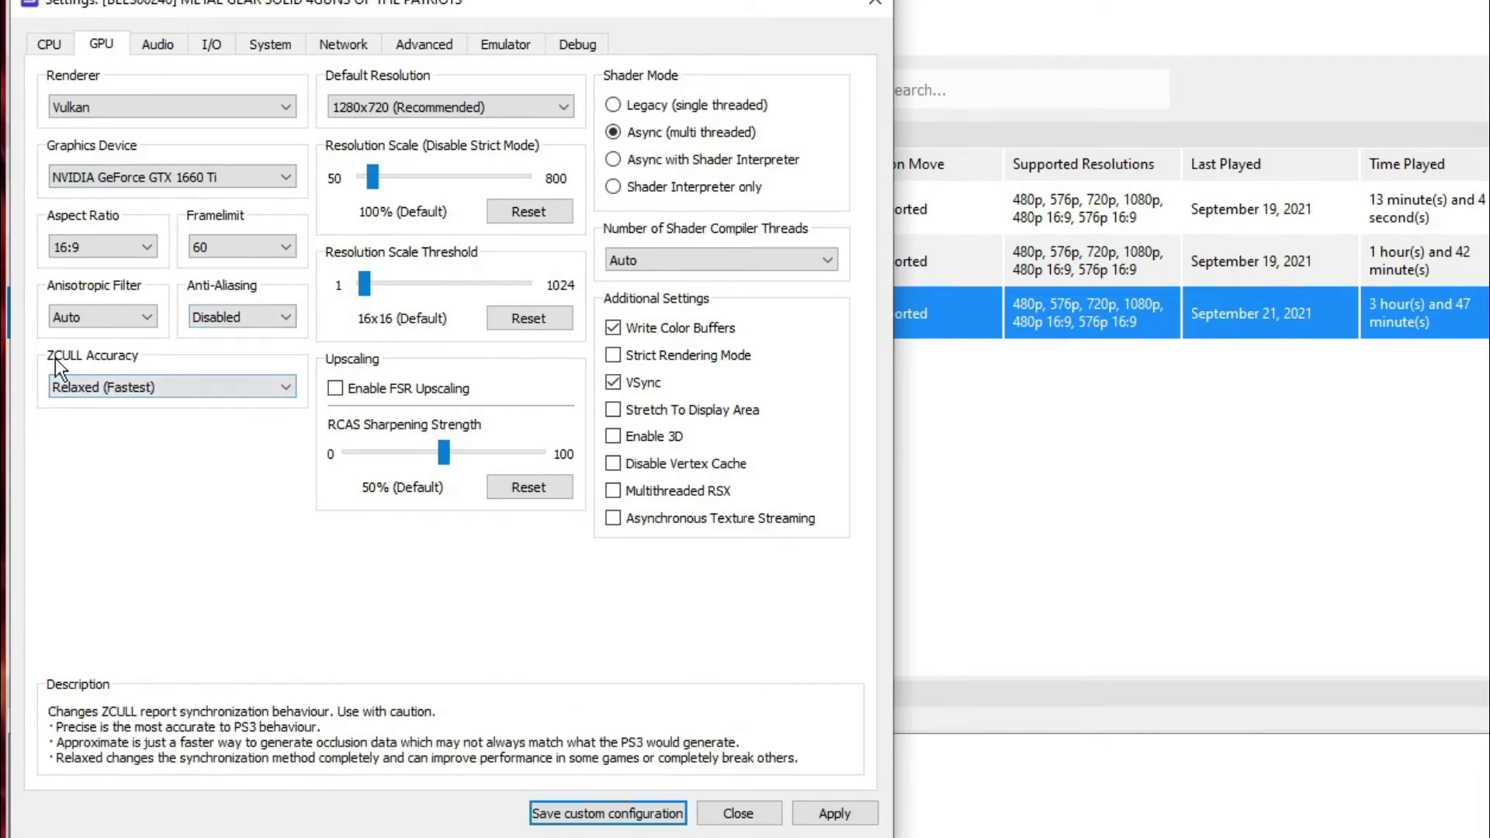
pyautogui.click(118, 386)
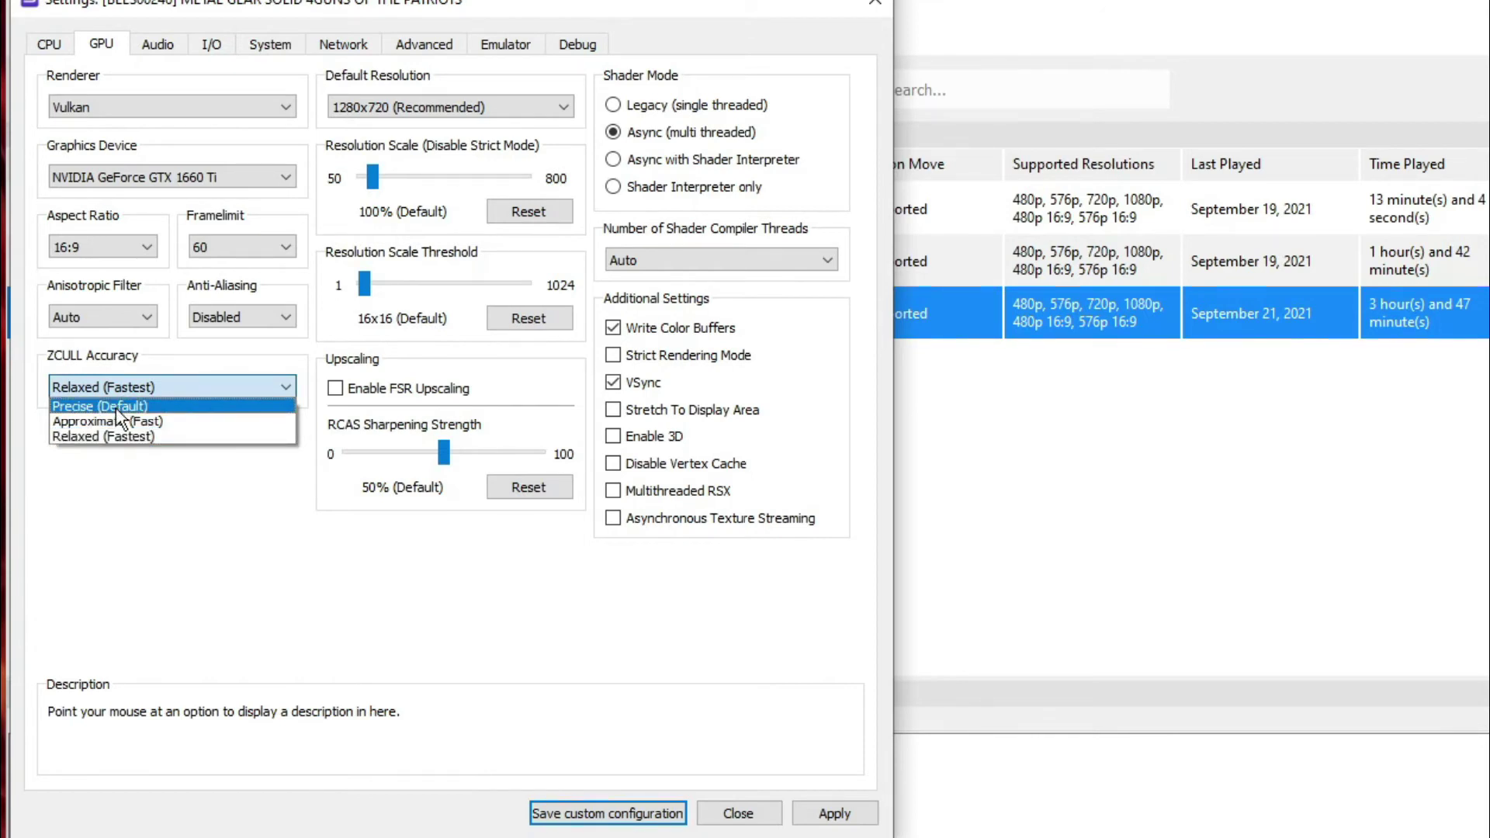
pyautogui.click(115, 406)
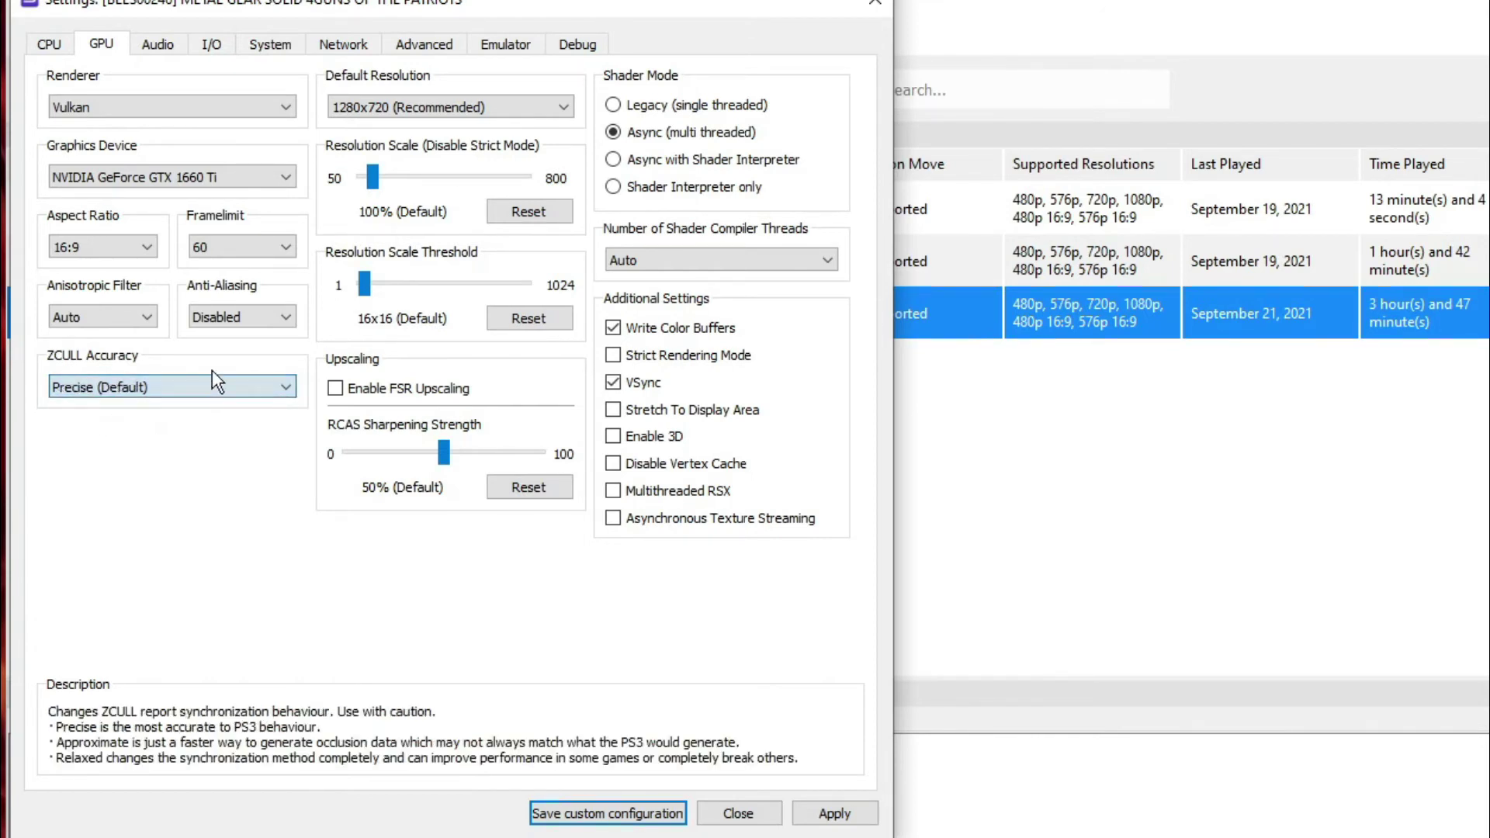
pyautogui.click(104, 392)
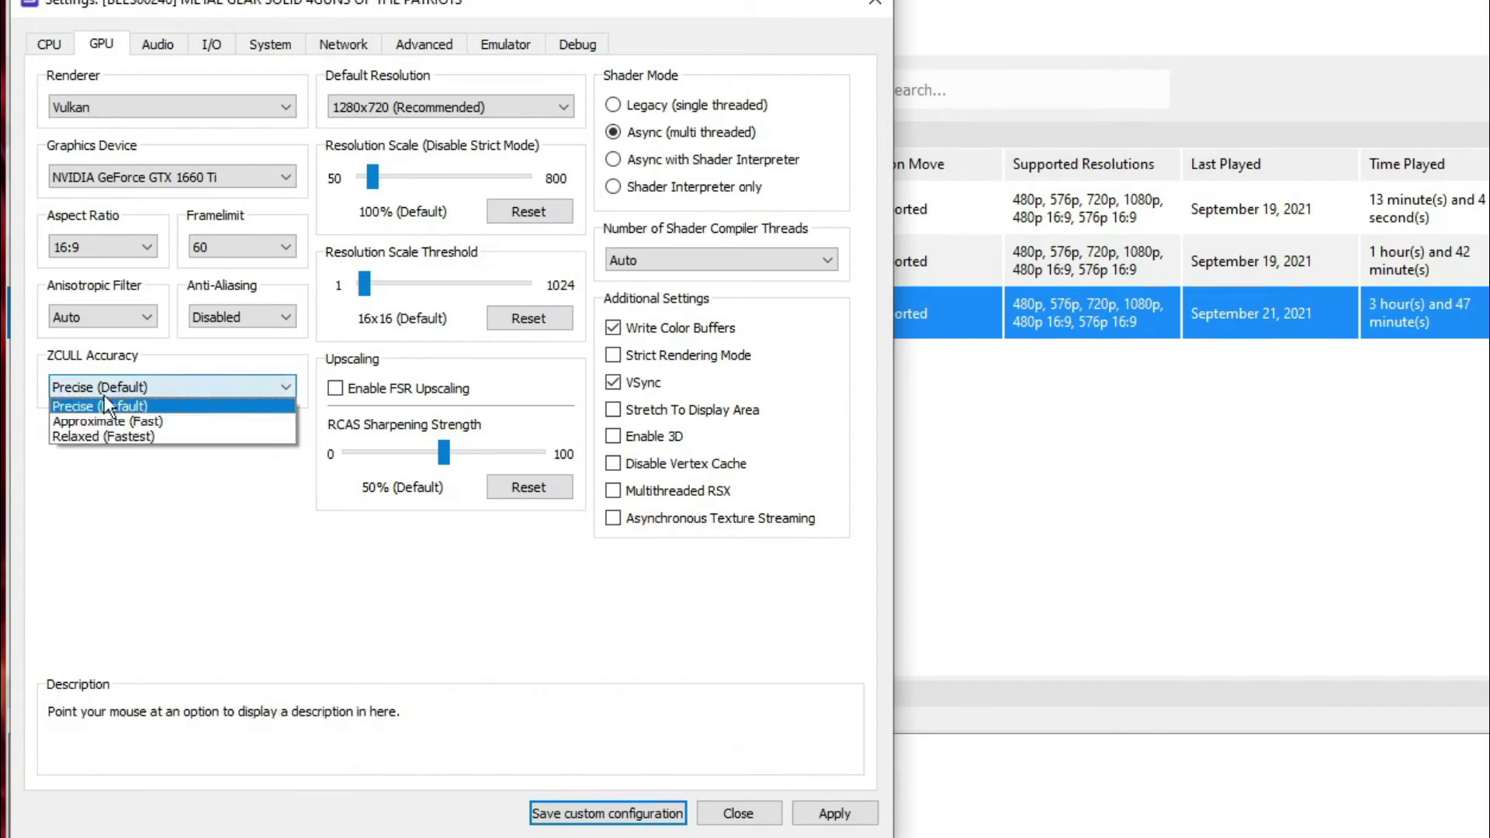
pyautogui.click(103, 390)
pyautogui.click(103, 390)
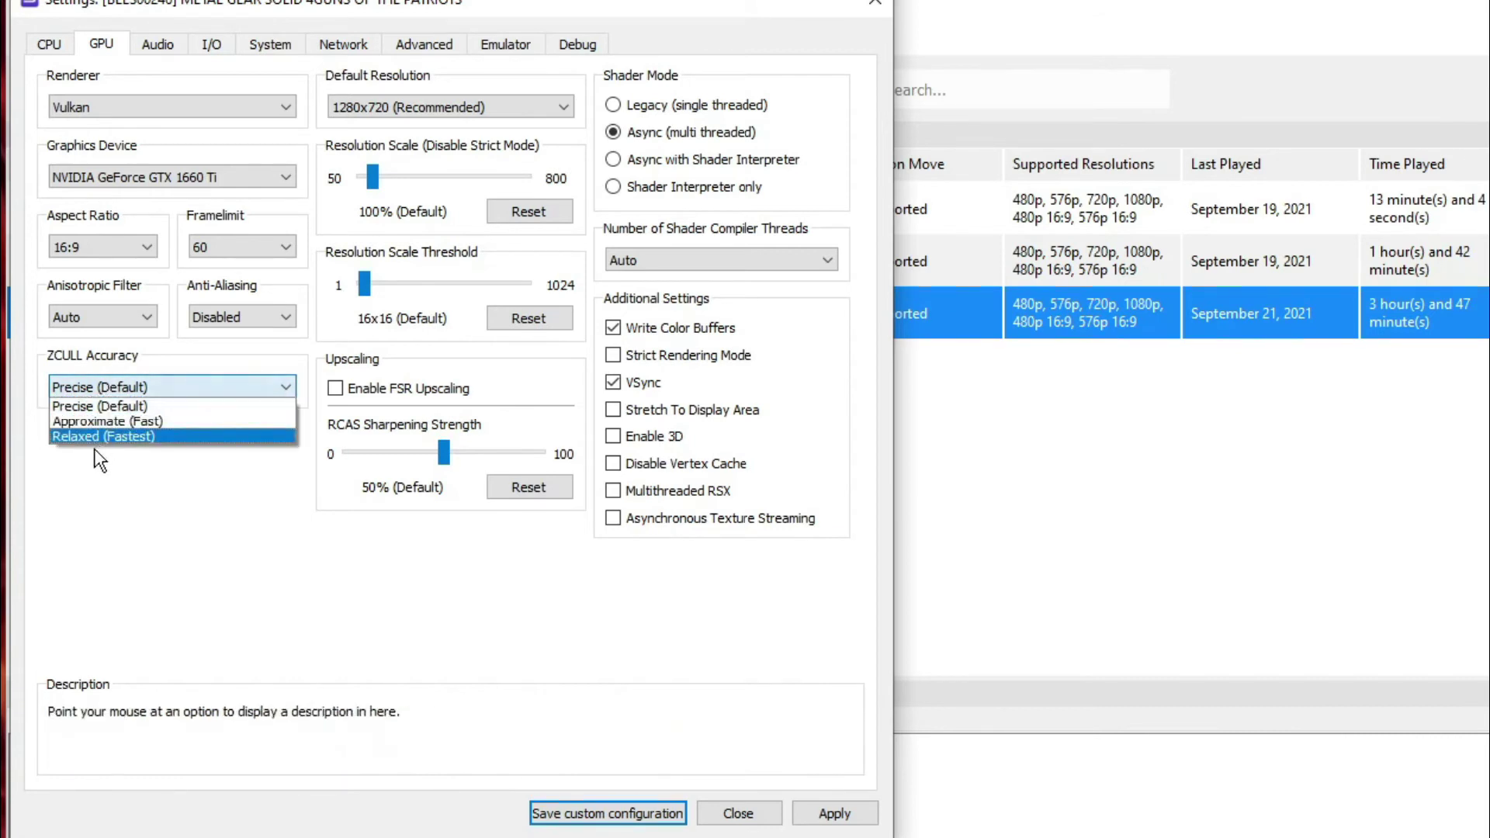
pyautogui.click(101, 406)
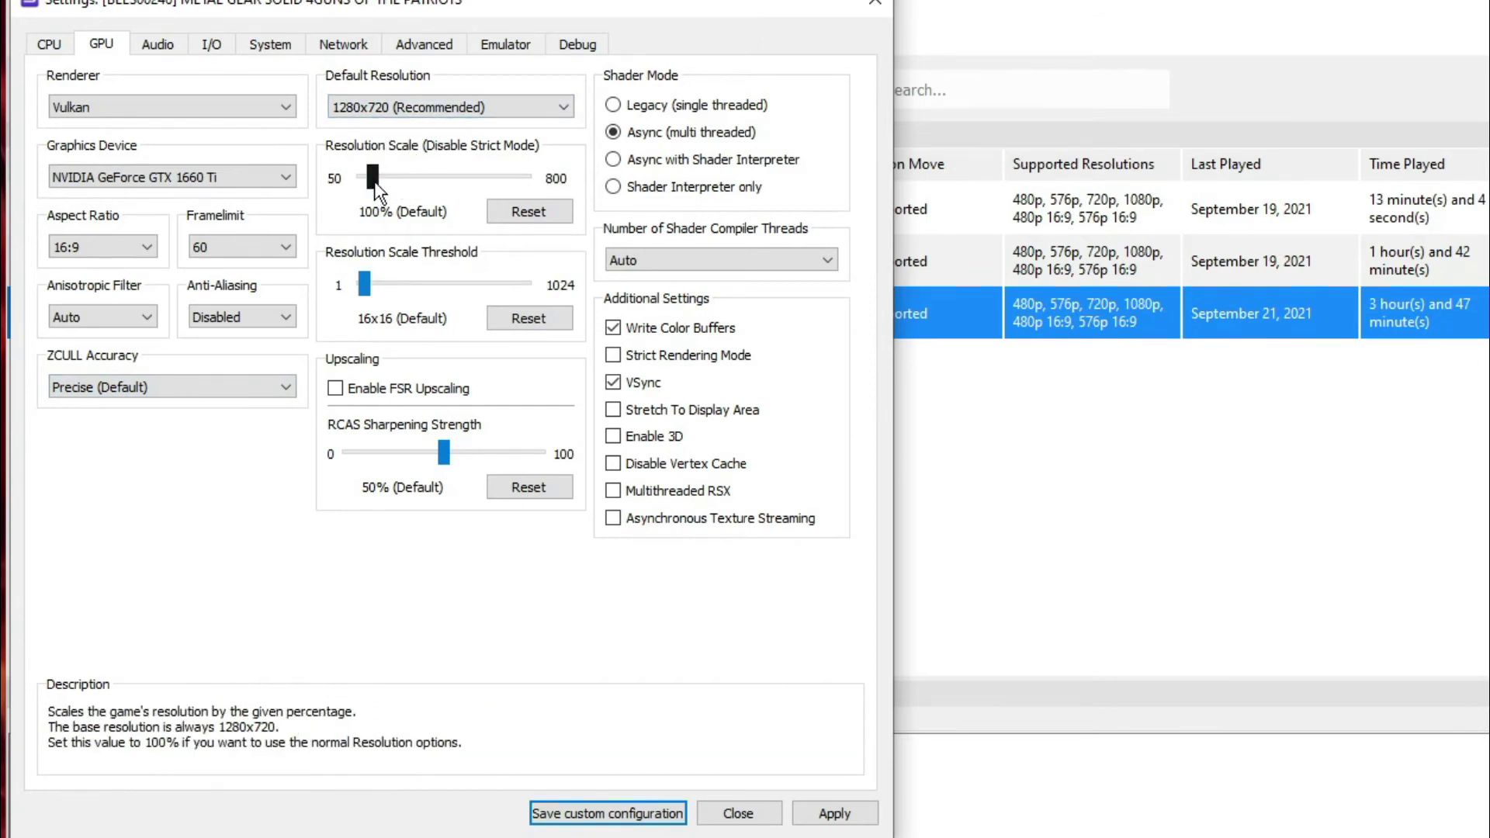
# Step: Keep the Resolution Scale at 100% and the Framelimit at 60, and apply the GPU settings
pyautogui.moveTo(374, 180)
pyautogui.mouseDown()
pyautogui.moveTo(401, 180)
pyautogui.moveTo(375, 188)
pyautogui.mouseUp()
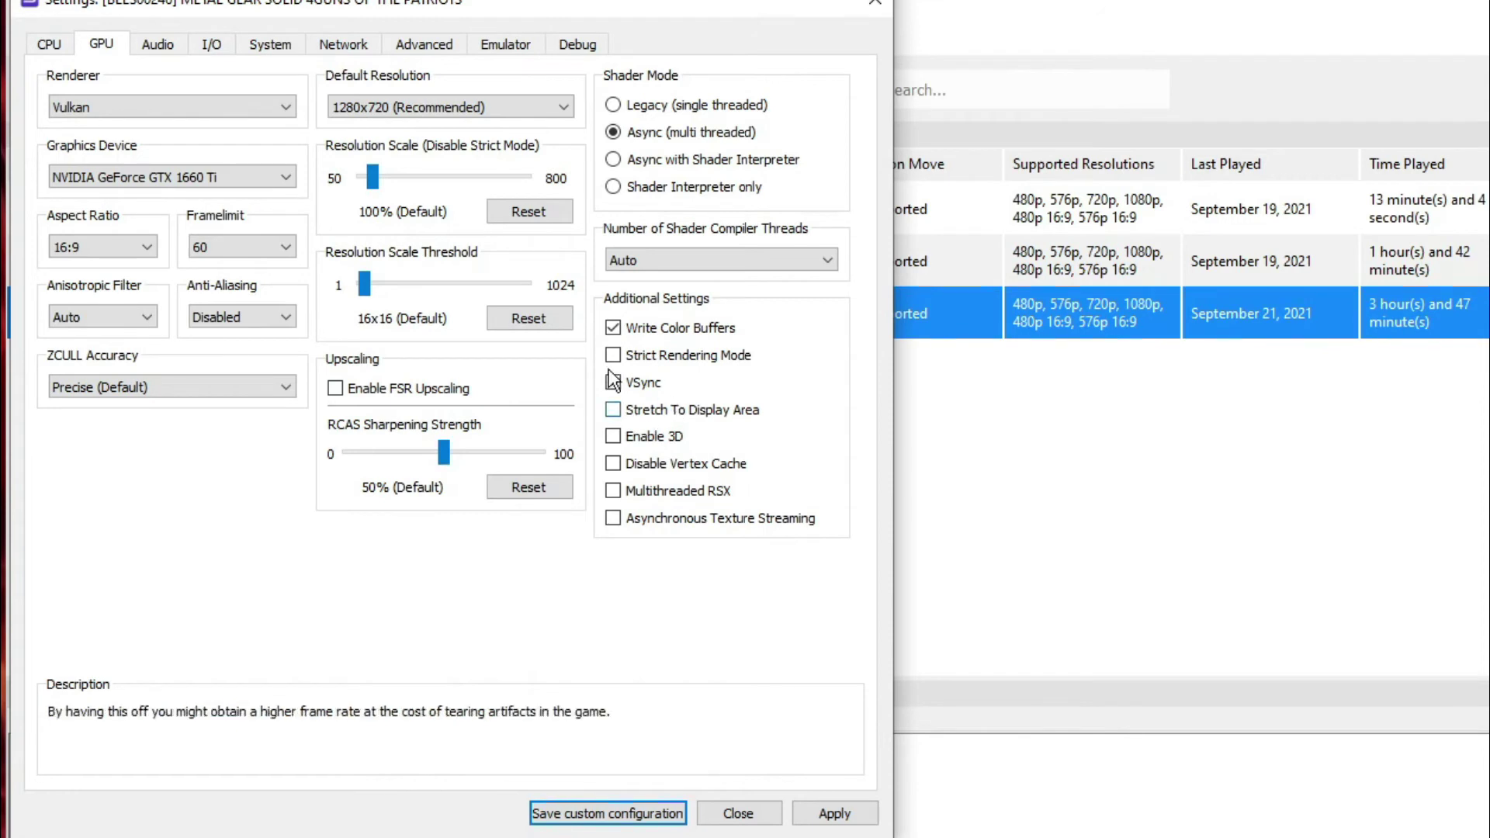
pyautogui.click(213, 248)
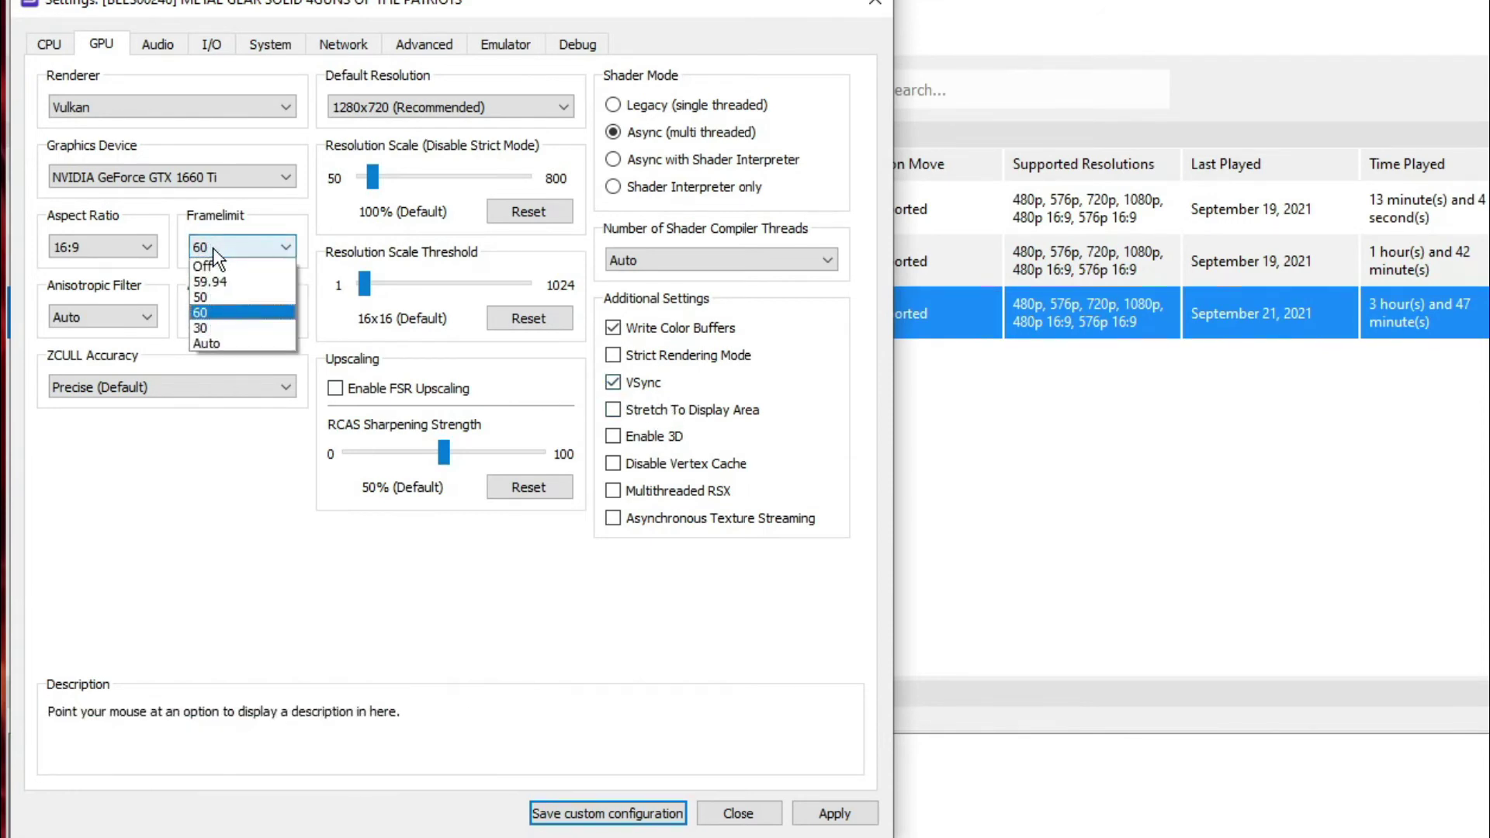
pyautogui.click(210, 312)
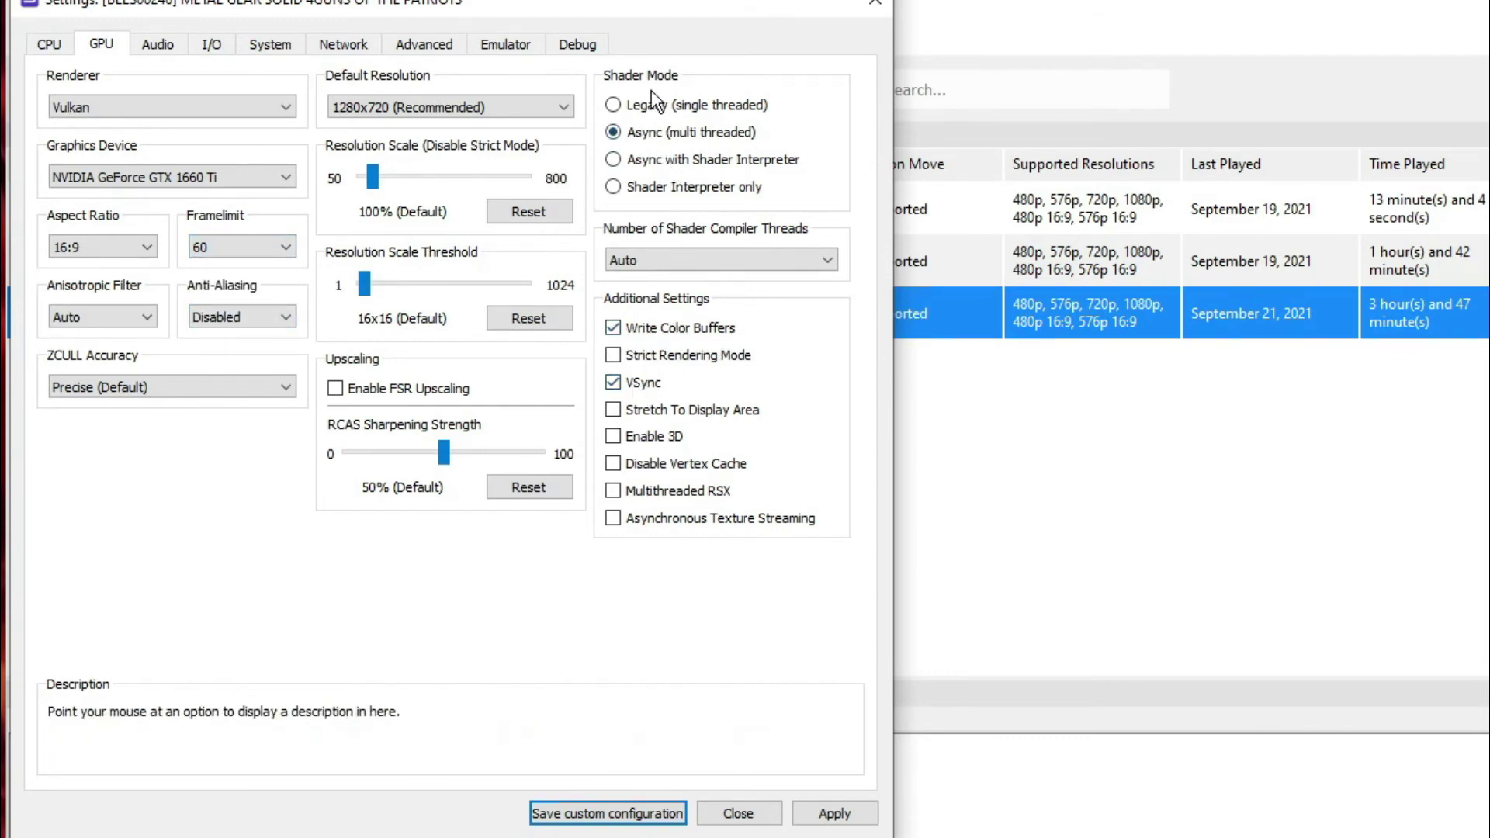
pyautogui.click(854, 817)
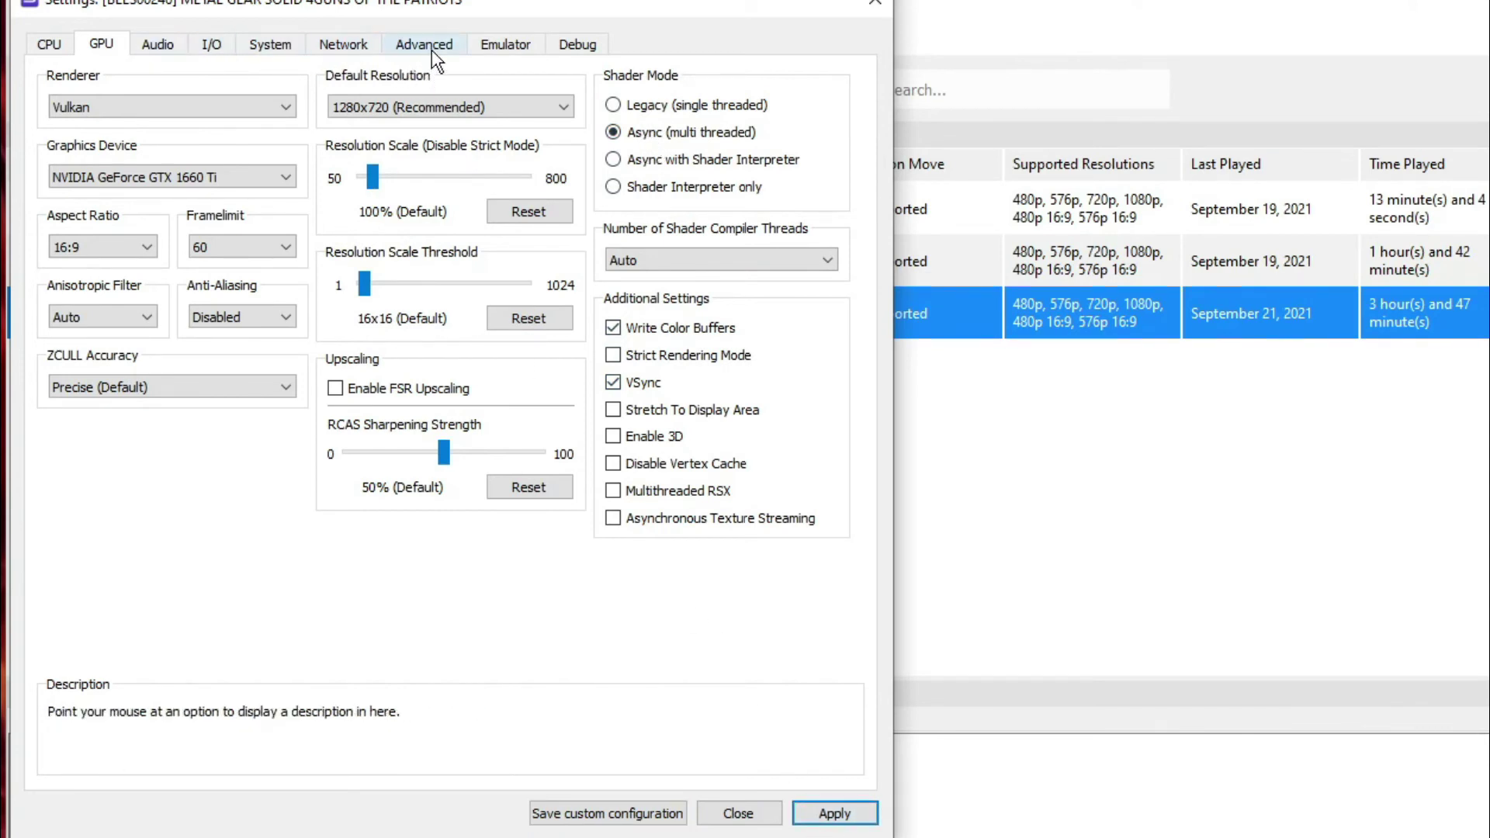
# Step: In the Advanced settings, set the Maximum Number of SPURS Threads to 3
pyautogui.click(388, 47)
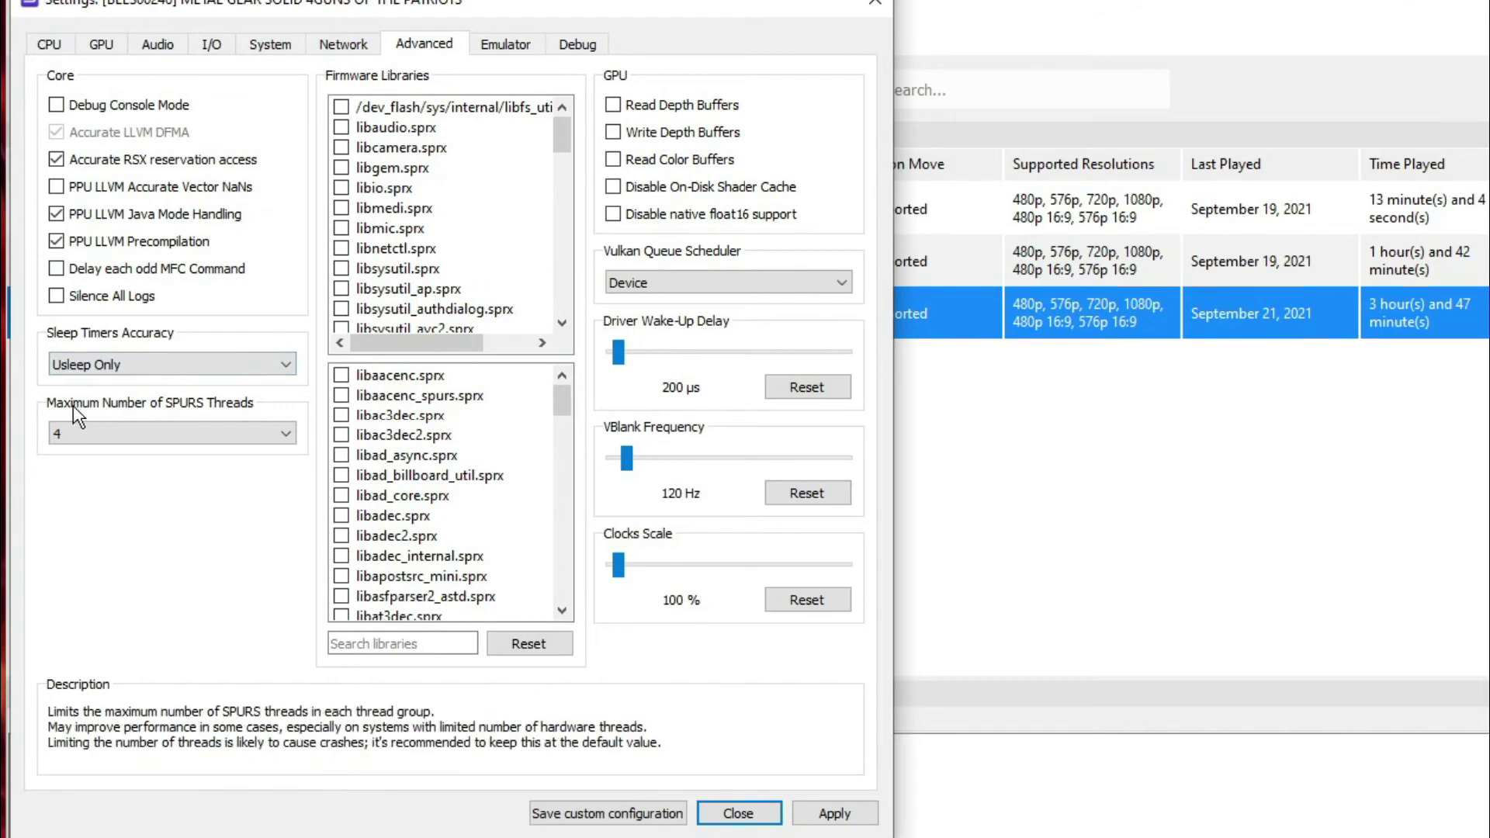
pyautogui.click(240, 428)
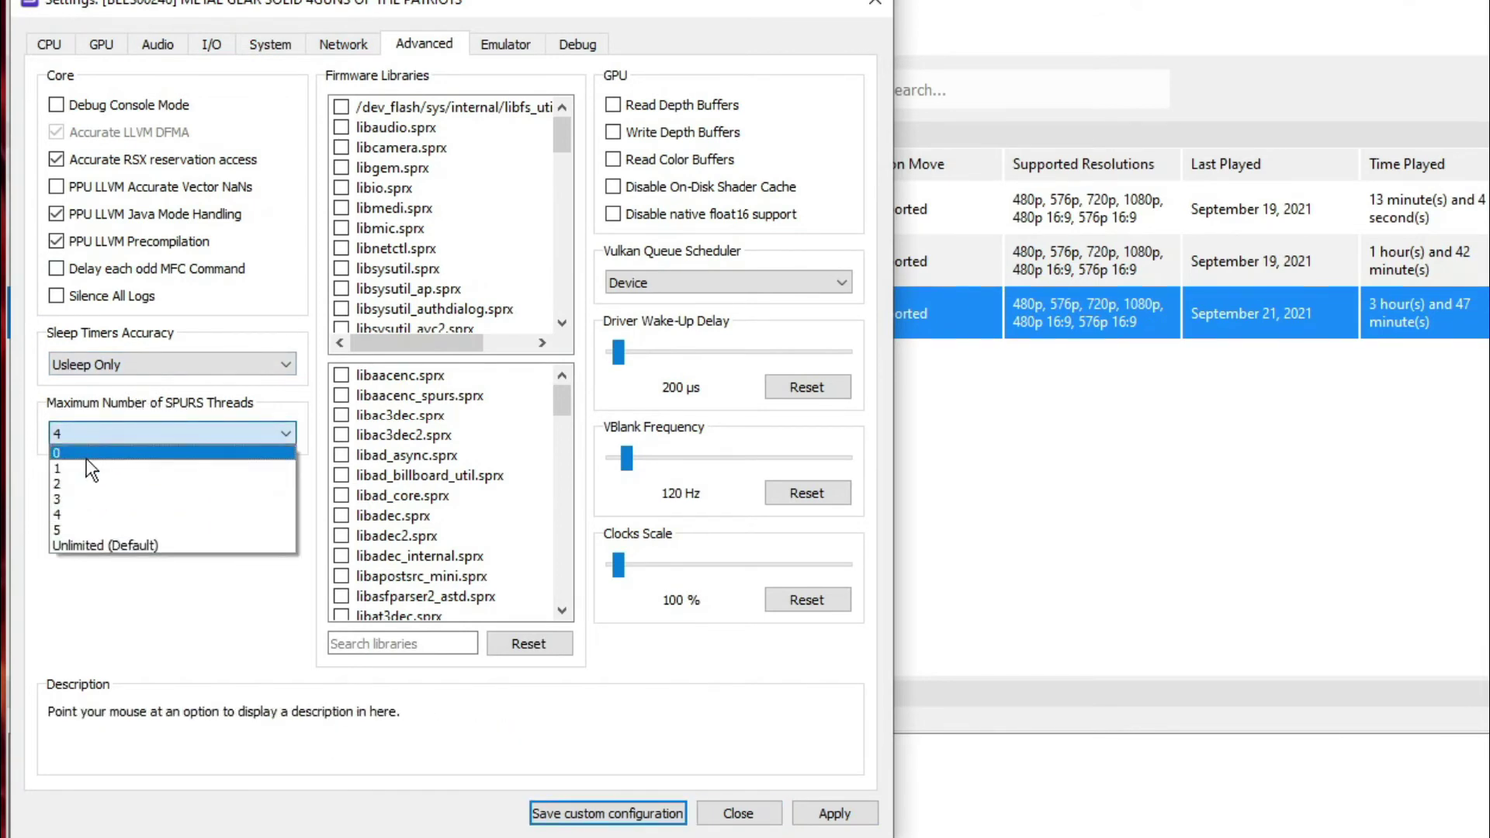
pyautogui.click(73, 500)
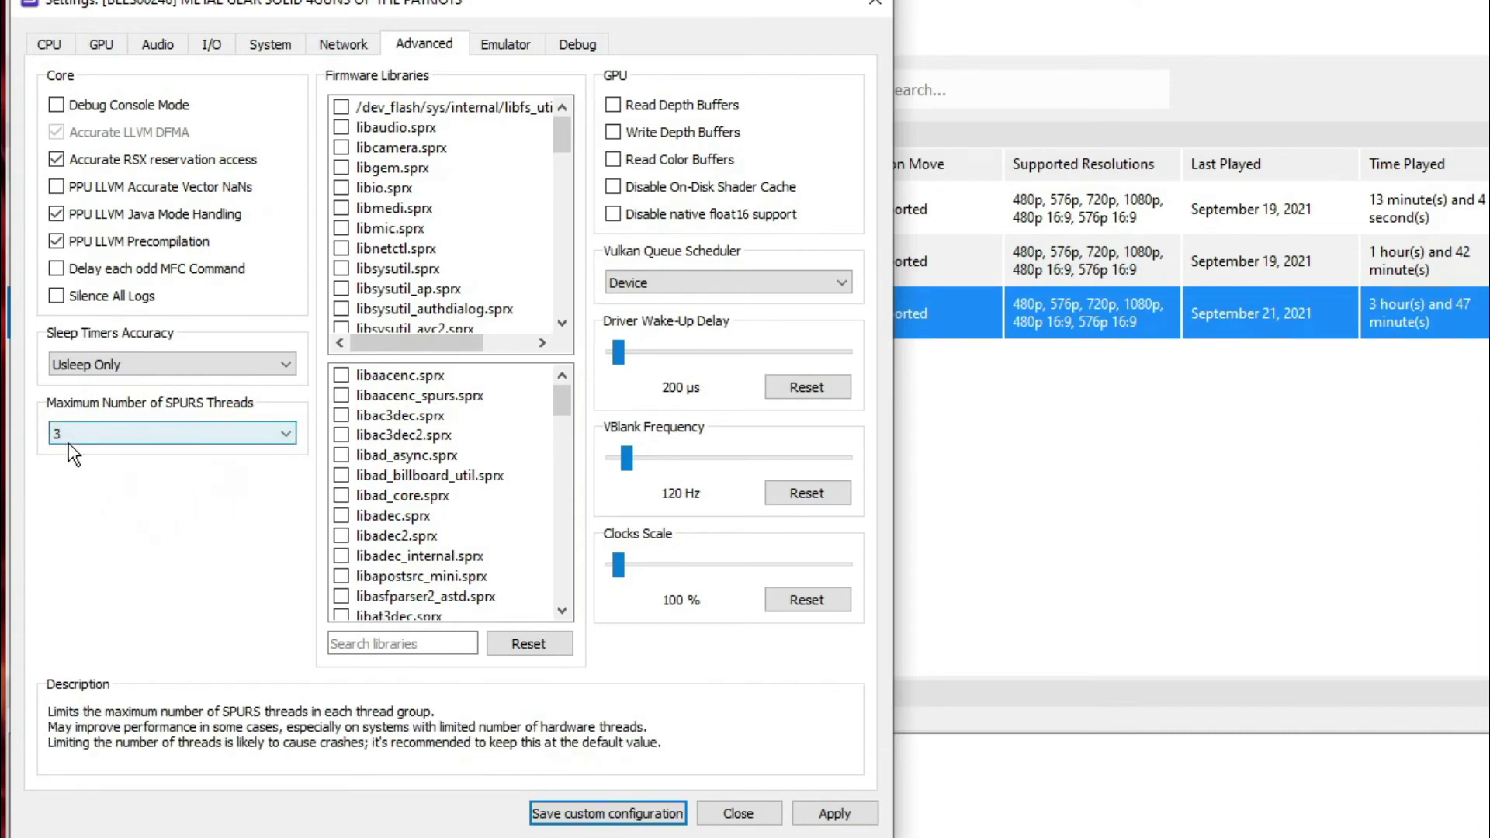
# Step: Set the Driver Wake-Up Delay to 400 µs and the VBlank Frequency to 240 Hz, and apply the changes
pyautogui.moveTo(599, 250)
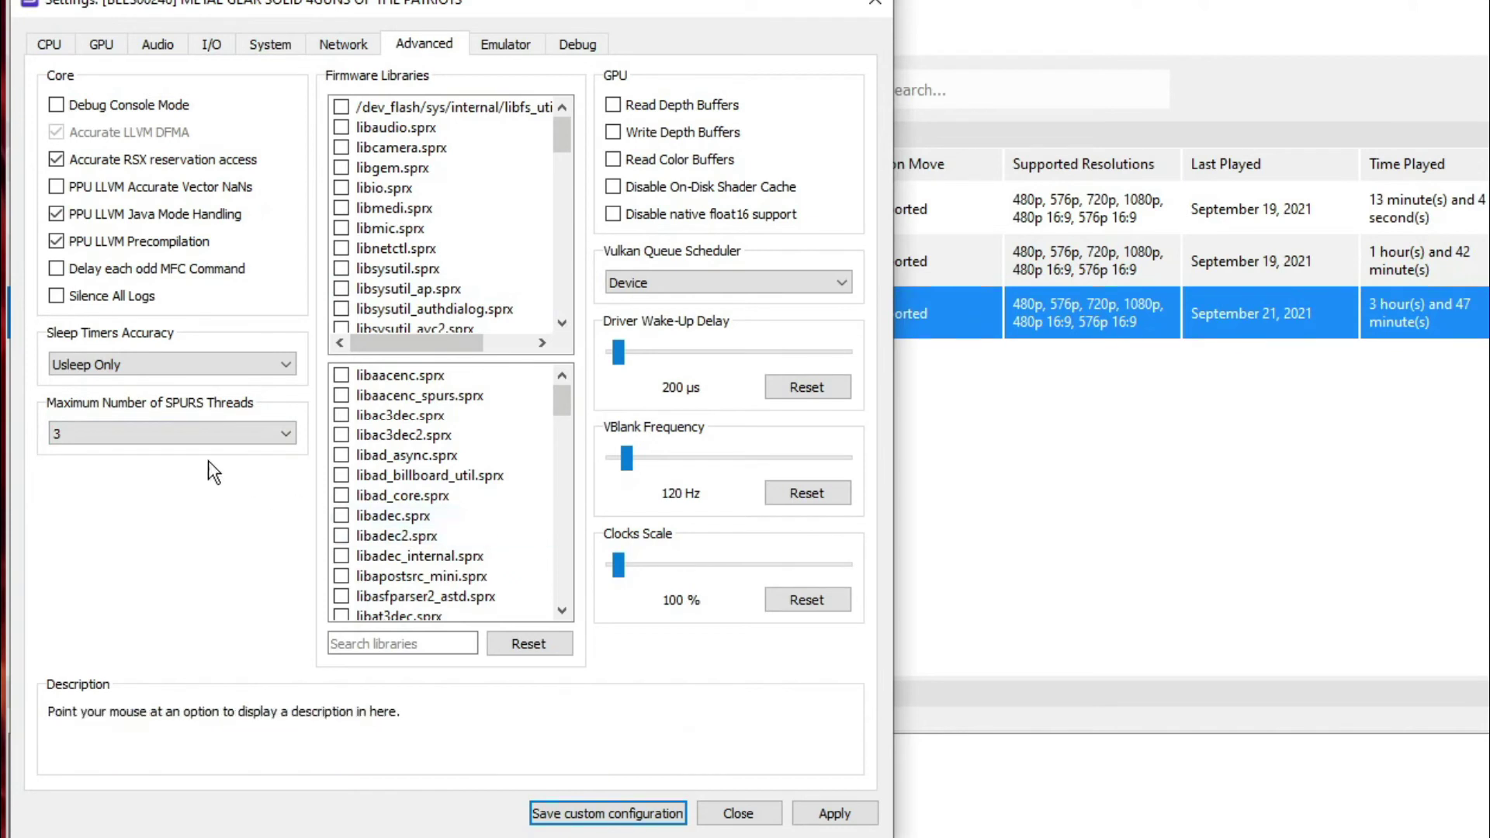
pyautogui.moveTo(645, 403)
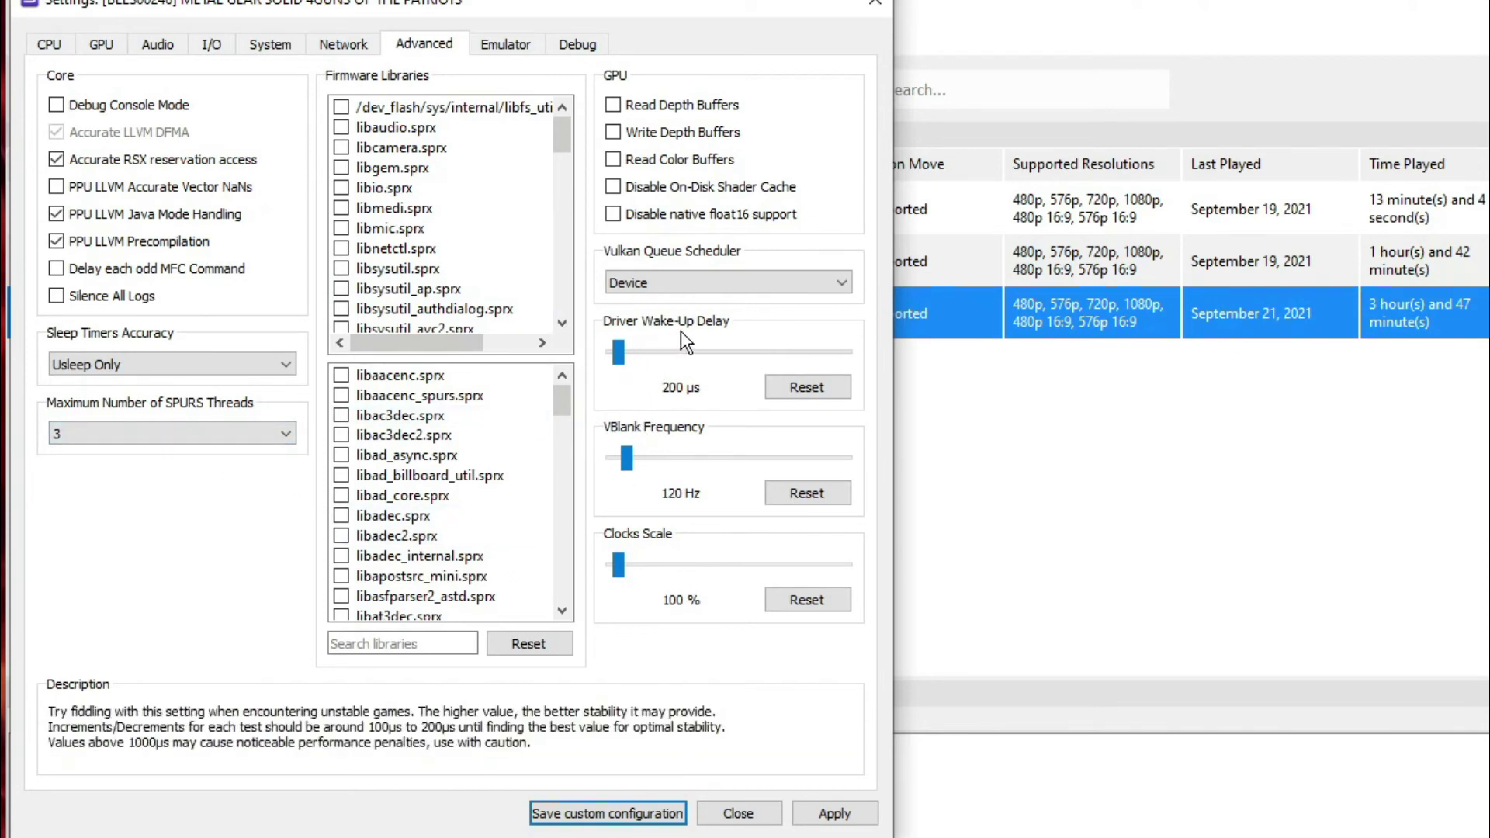
pyautogui.moveTo(622, 351); pyautogui.dragTo(630, 352)
pyautogui.moveTo(626, 357); pyautogui.dragTo(633, 357)
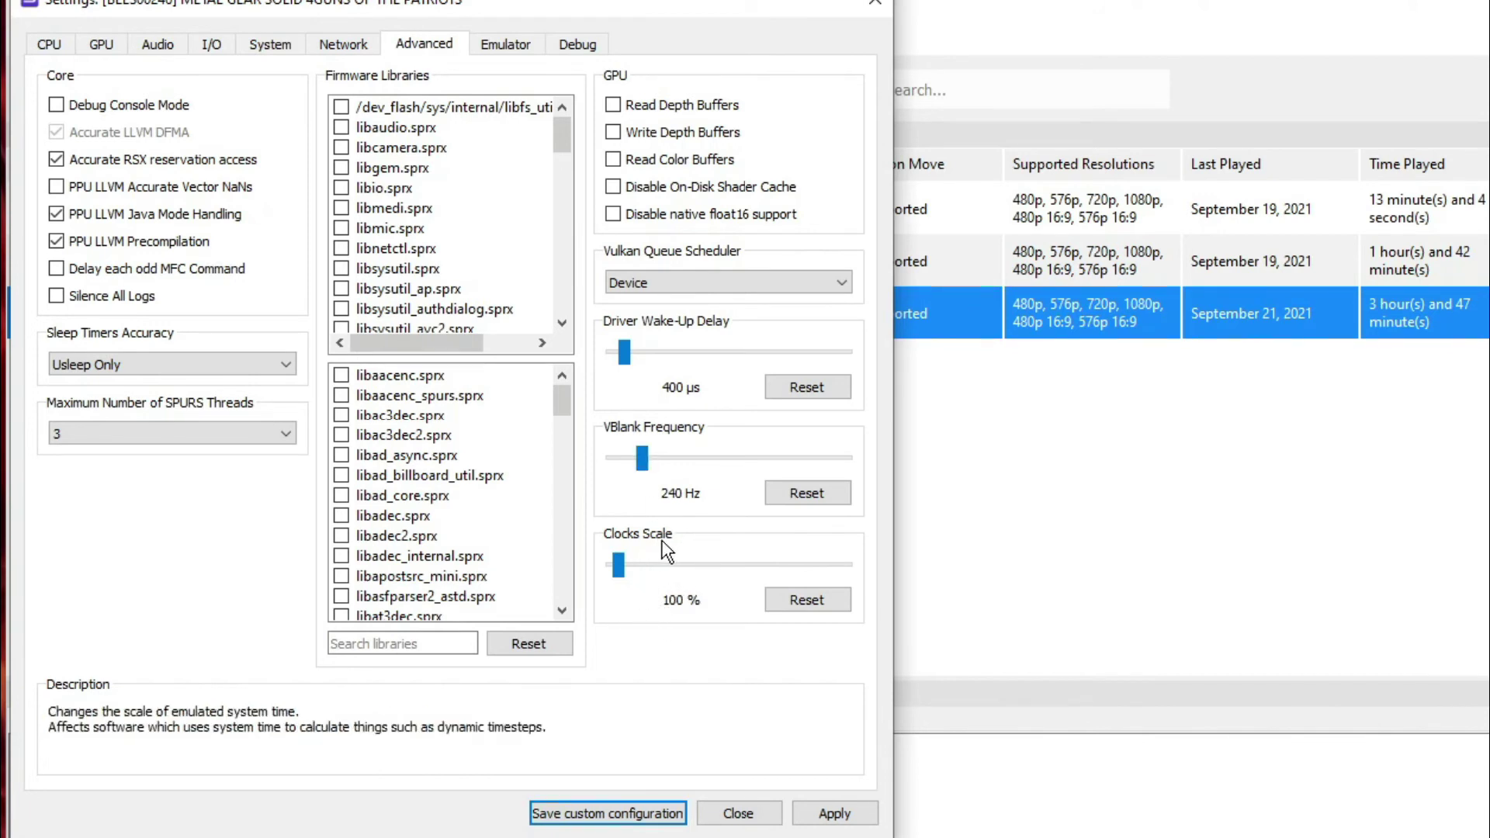
pyautogui.click(848, 812)
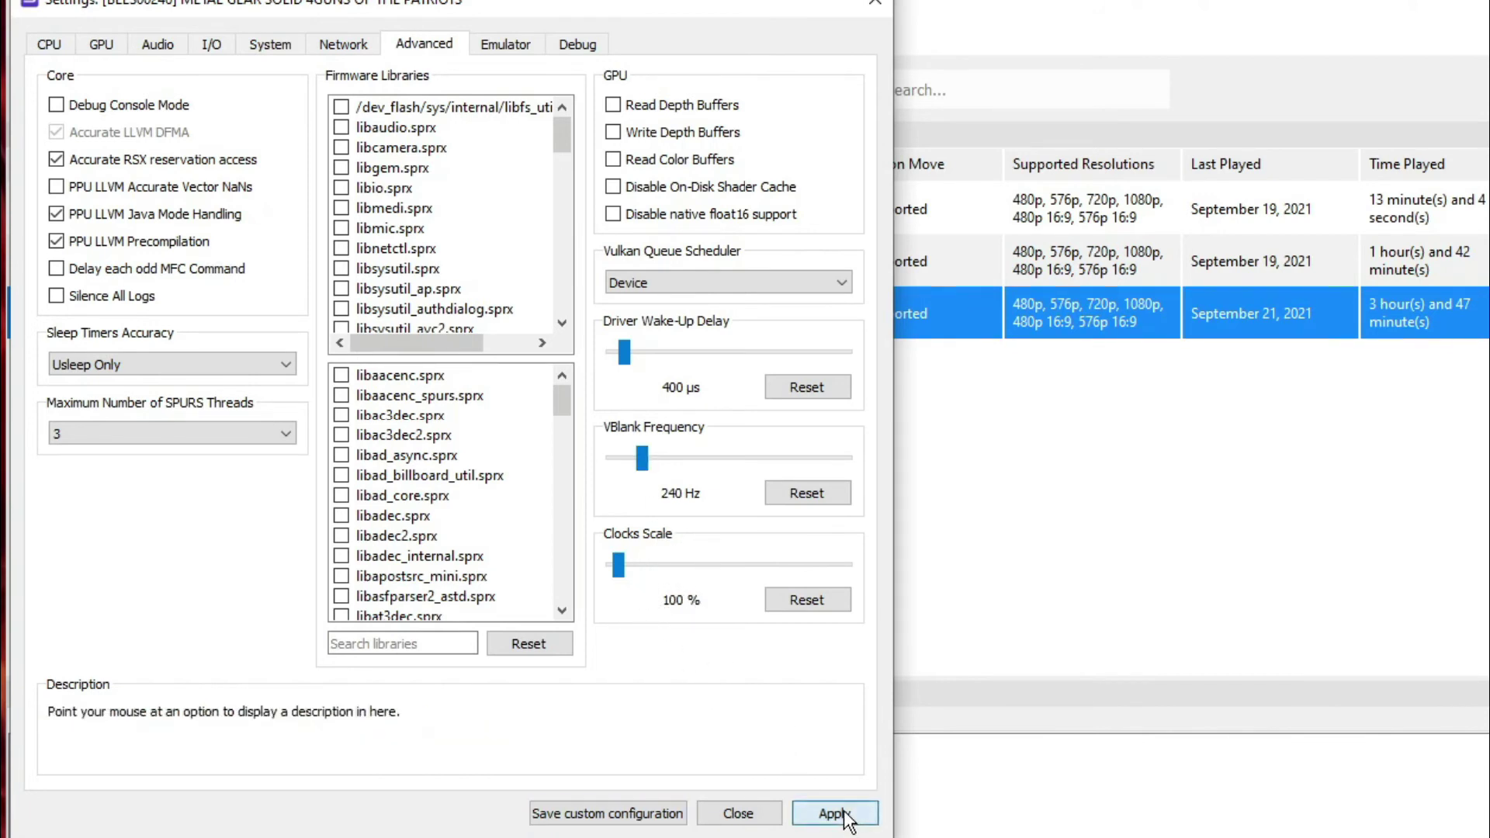
# Step: Save the custom configuration for Metal Gear Solid 4 and boot the game with that custom configuration
pyautogui.click(517, 45)
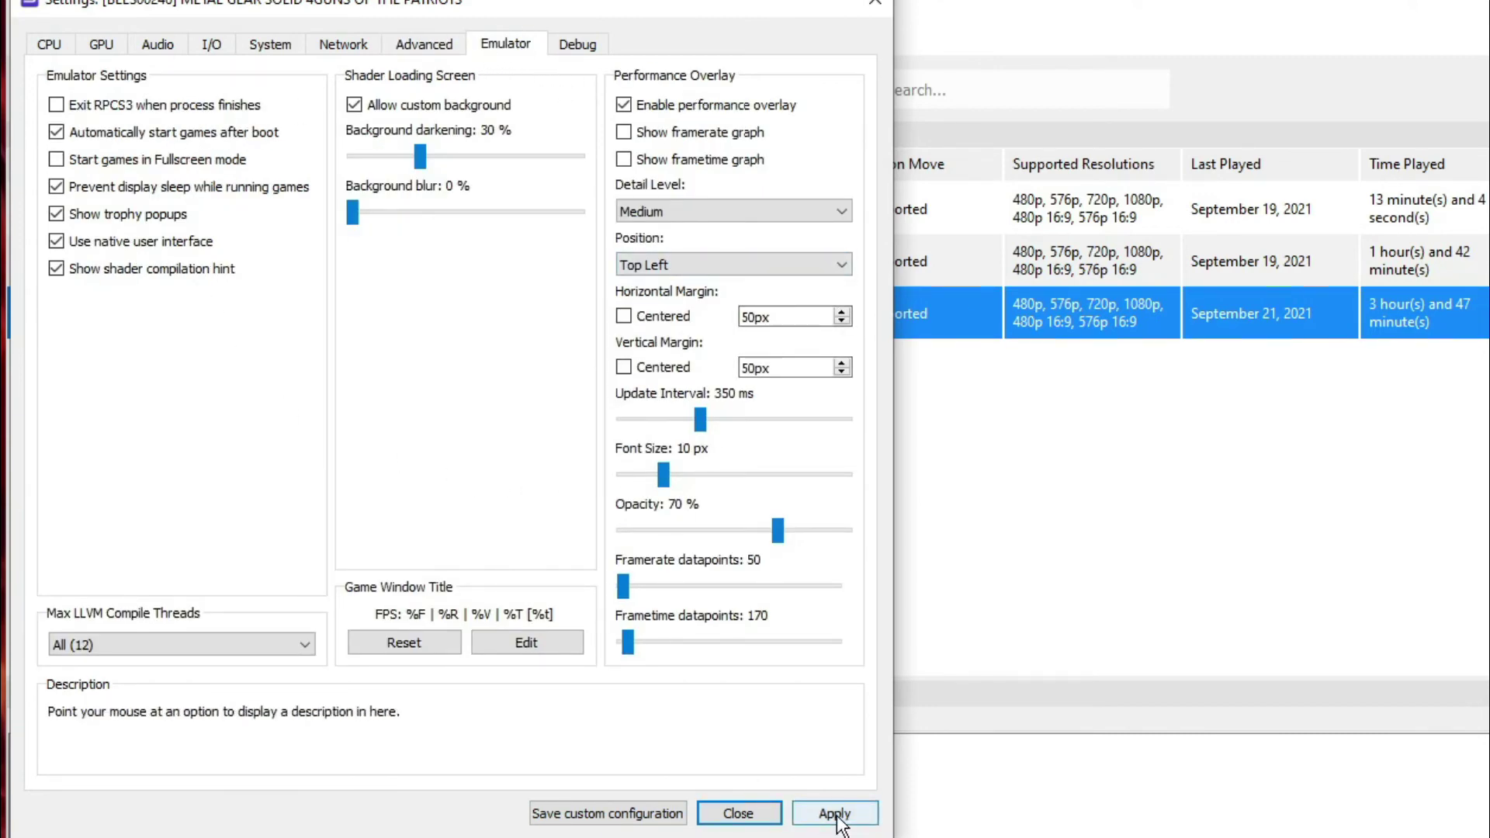
pyautogui.click(613, 812)
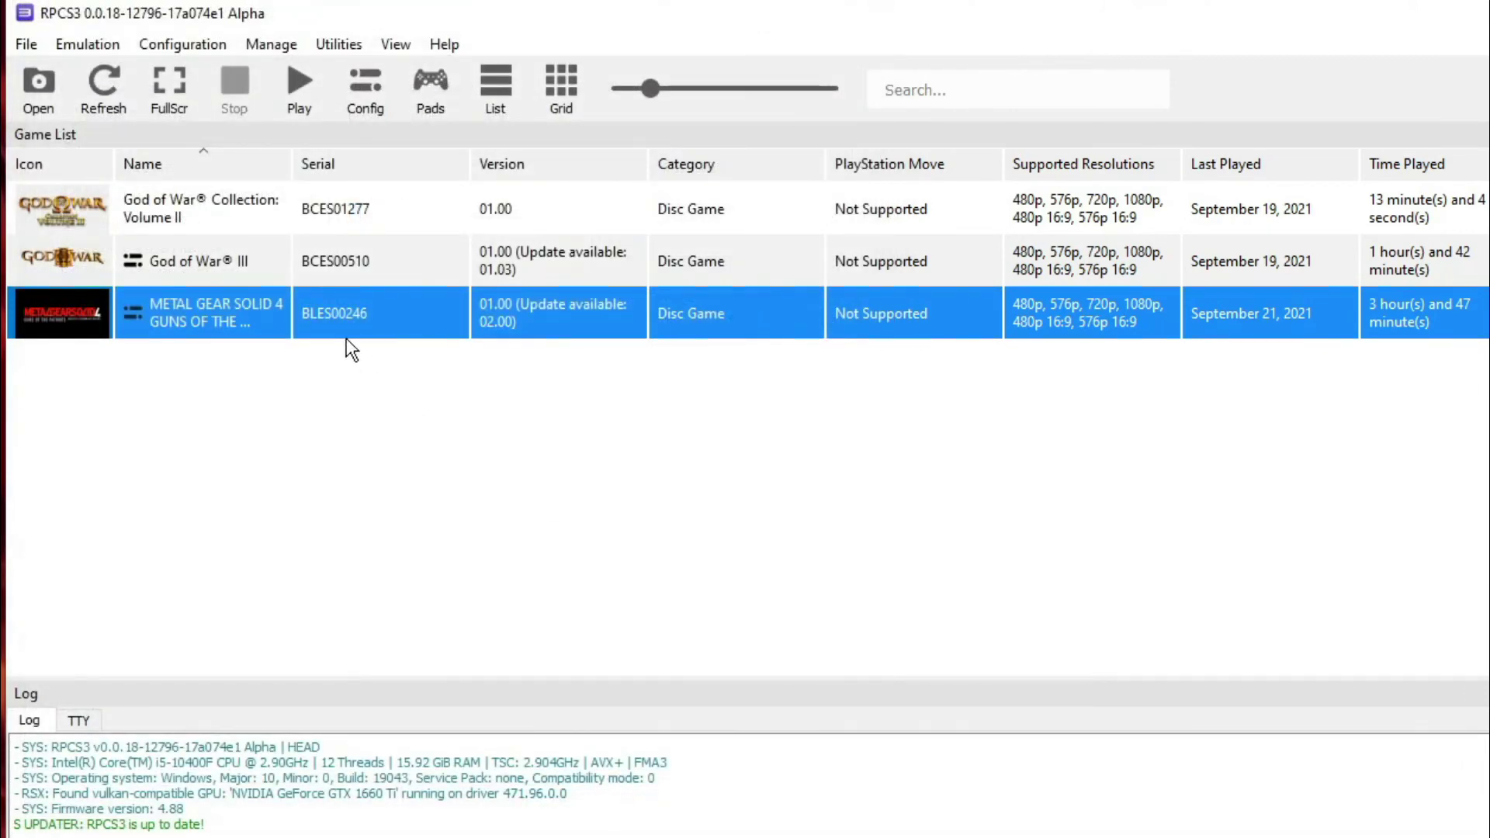
pyautogui.rightClick(480, 331)
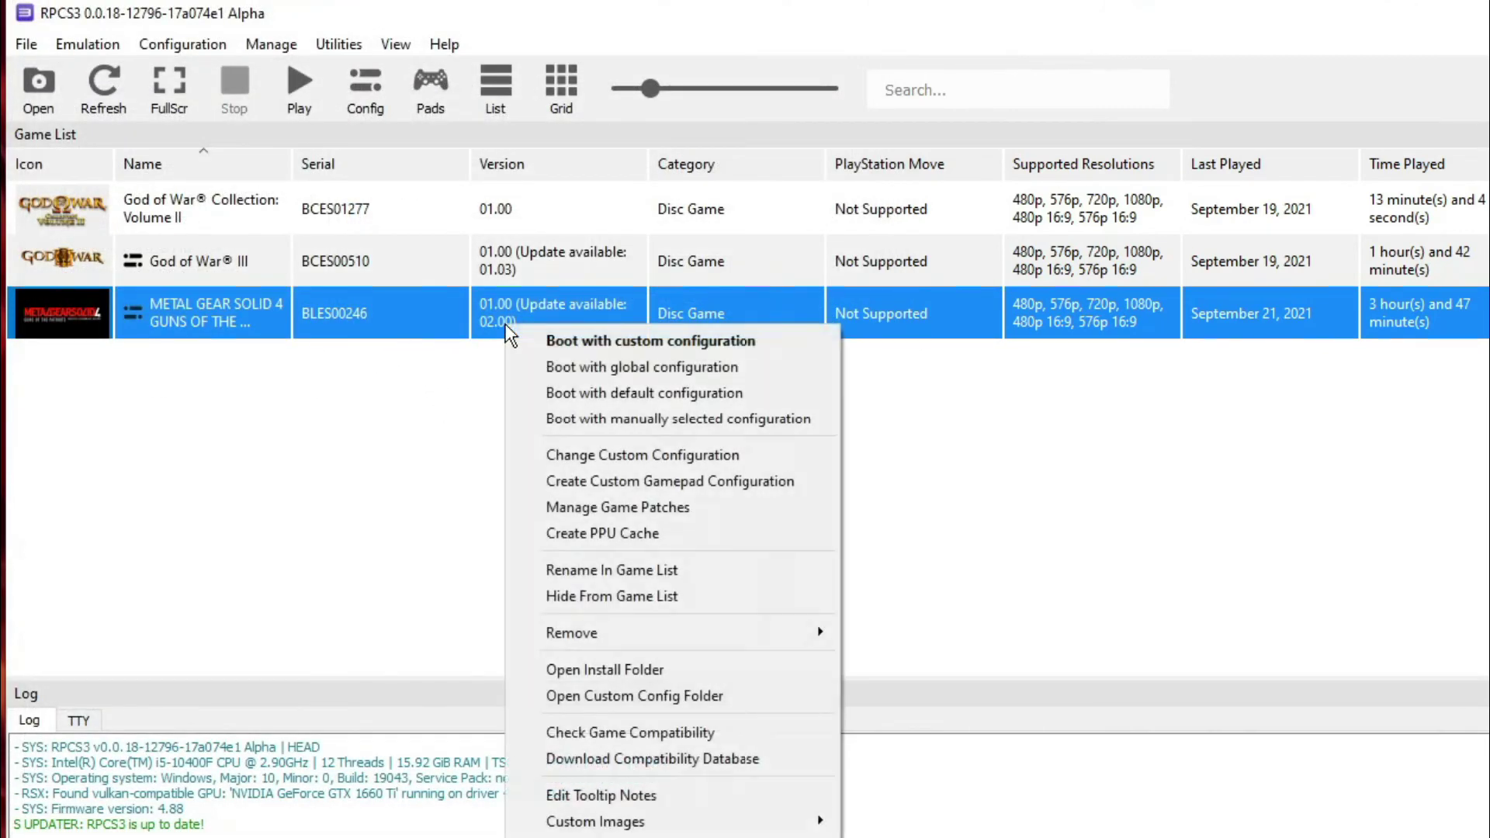
pyautogui.click(566, 335)
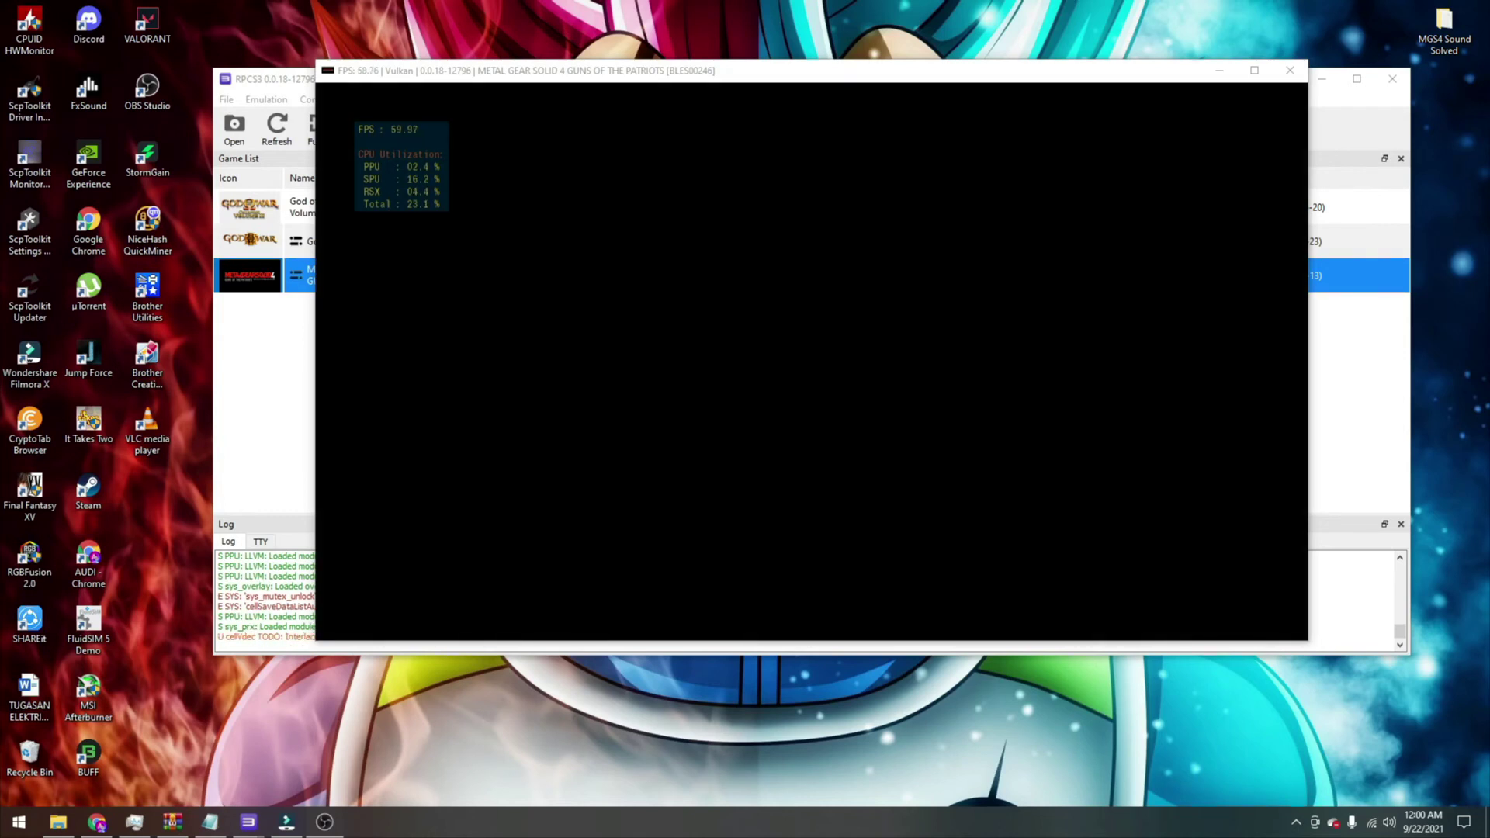
# Step: In the game's main menu, open Virtual Range and start it without saved data
pyautogui.click(798, 75)
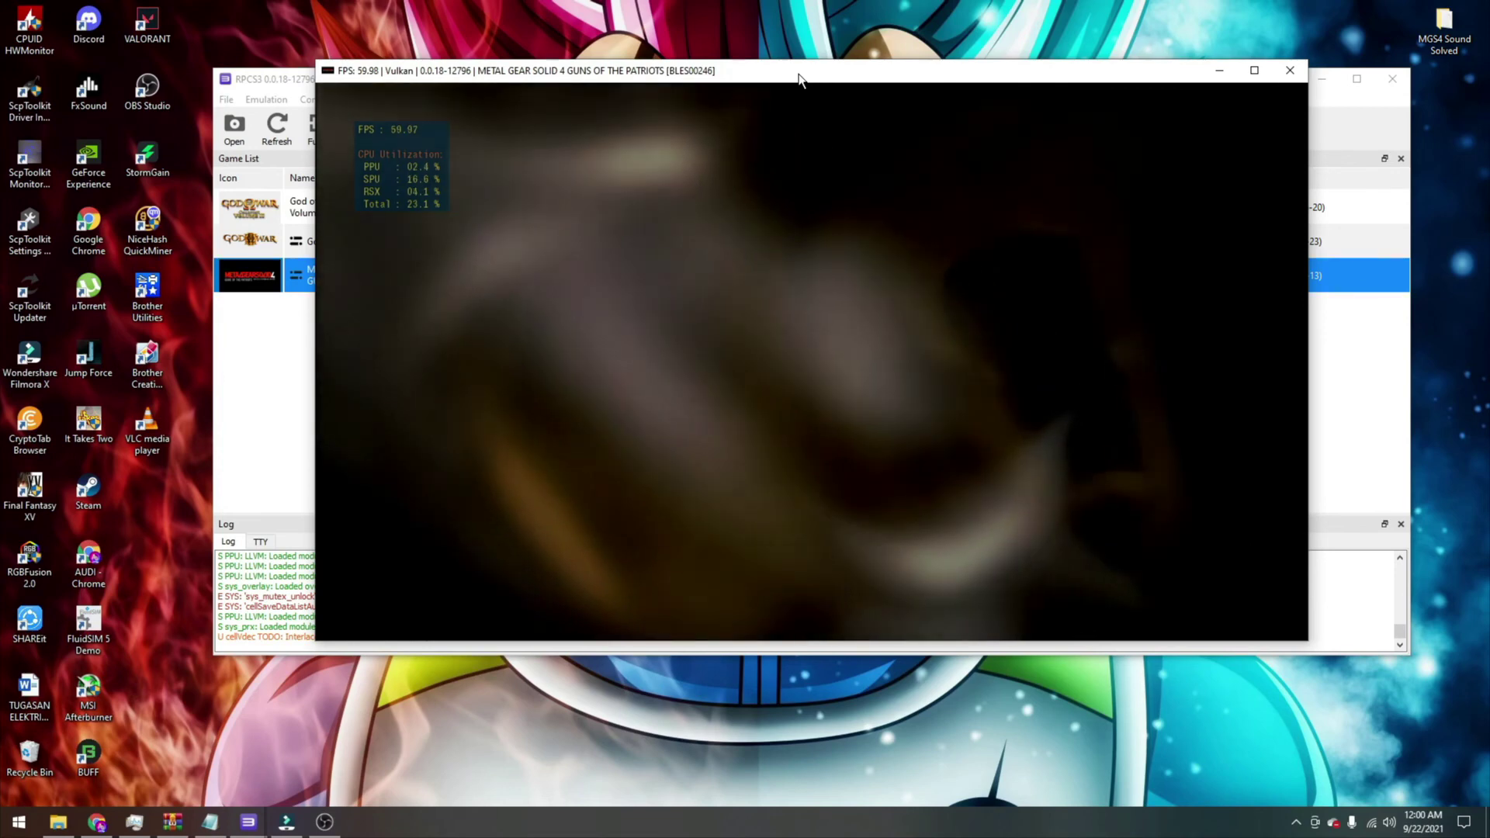
pyautogui.press('Down')
pyautogui.press('Down')
pyautogui.press('Down')
pyautogui.press('Down')
pyautogui.press('Down')
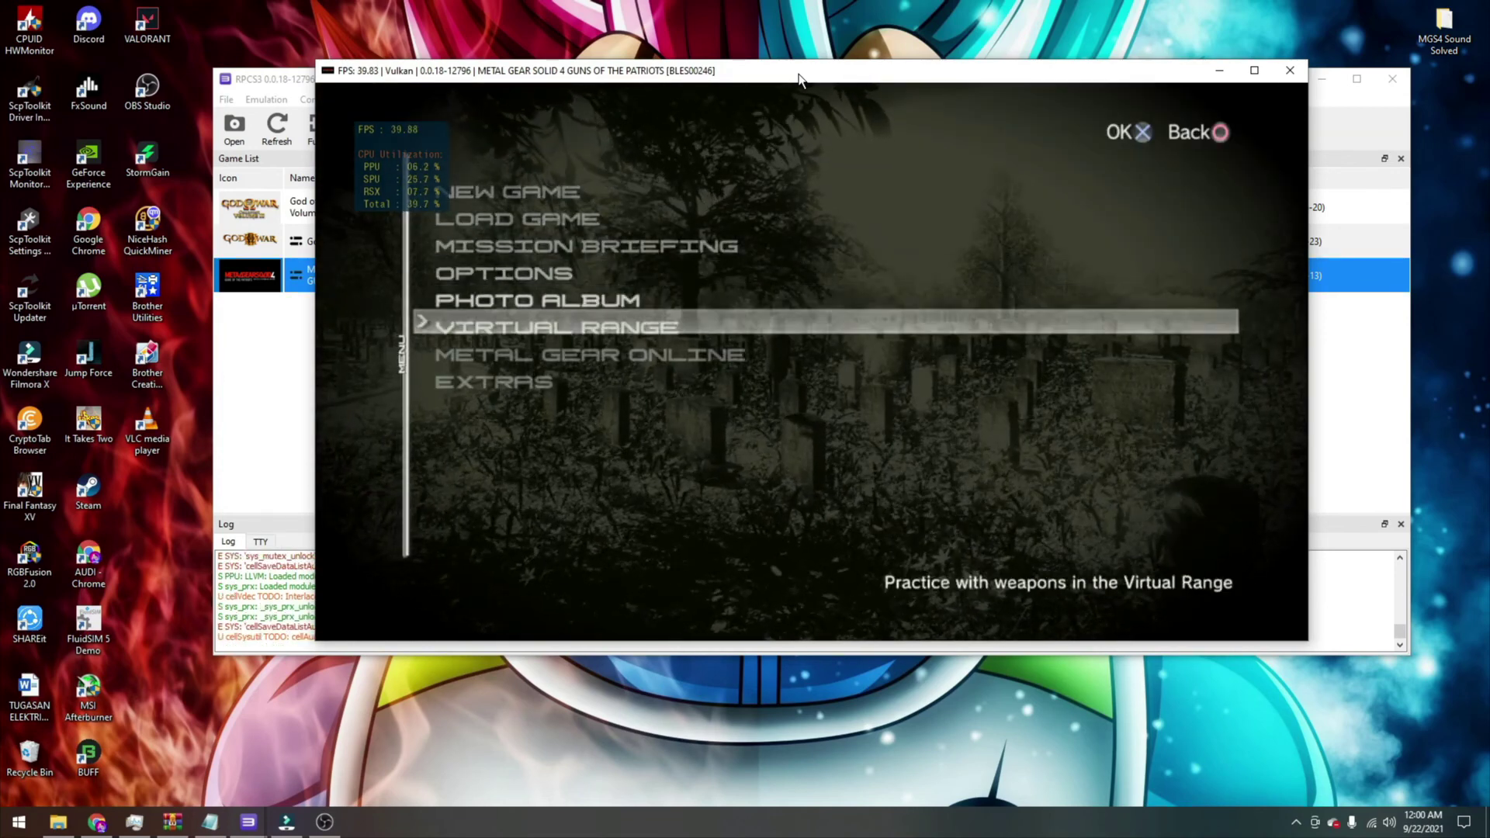
pyautogui.press('x')
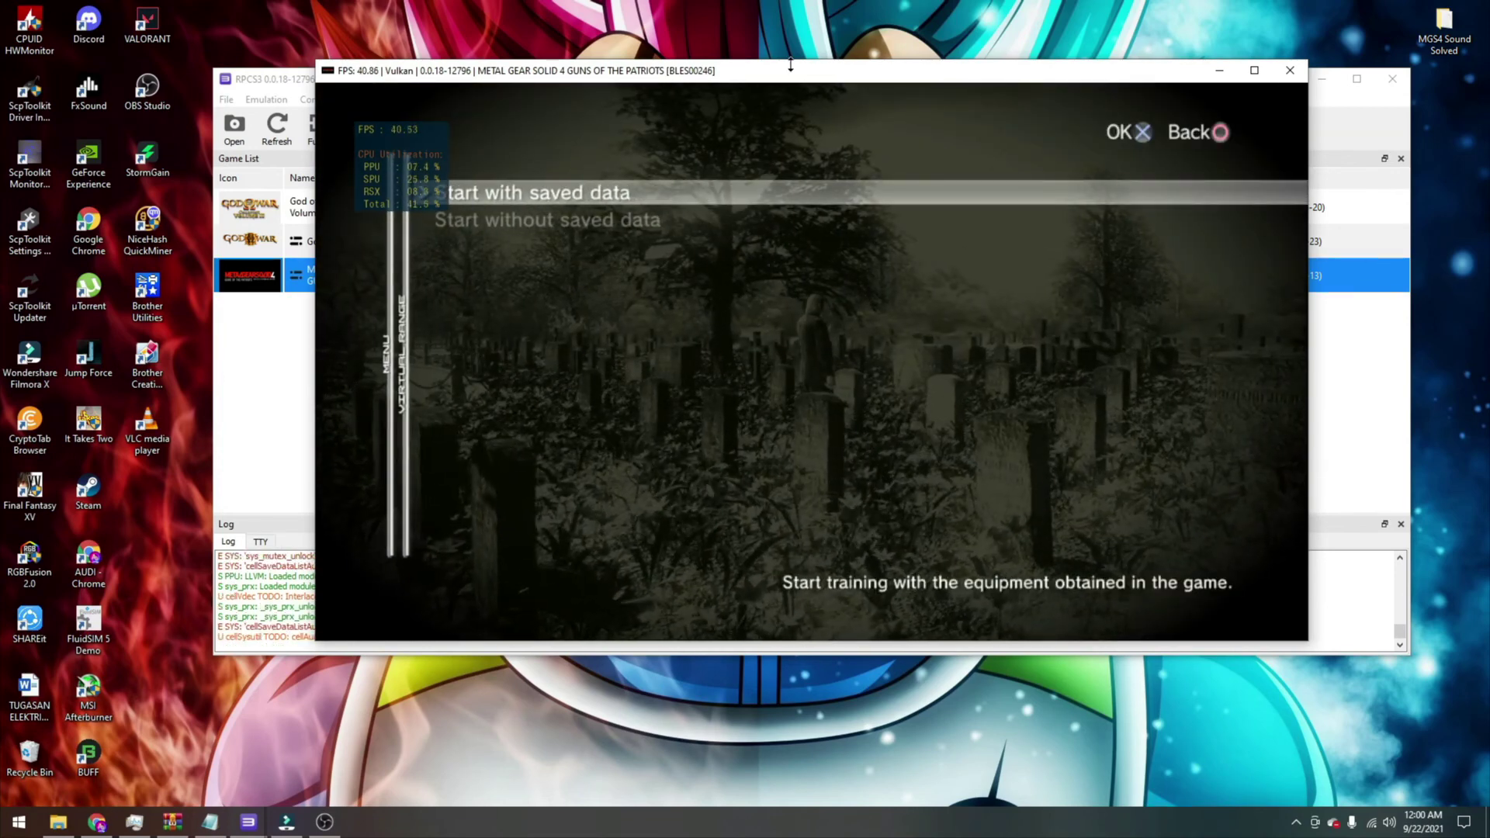
pyautogui.press('Down')
pyautogui.press('x')
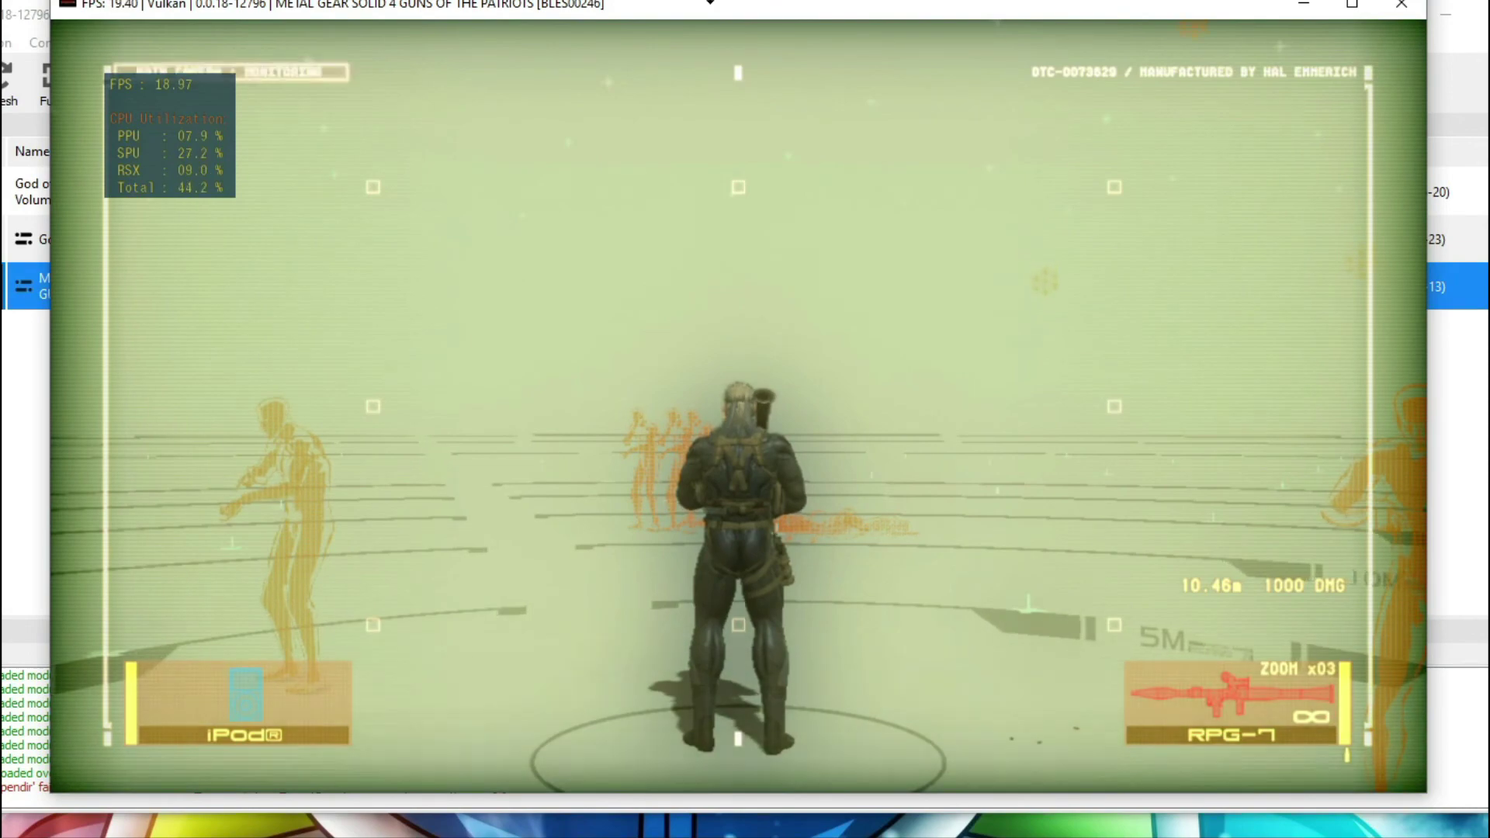
# Step: Aim the RPG-7 at the group of targets in the Virtual Range and fire it
pyautogui.press('r')
pyautogui.press('q')
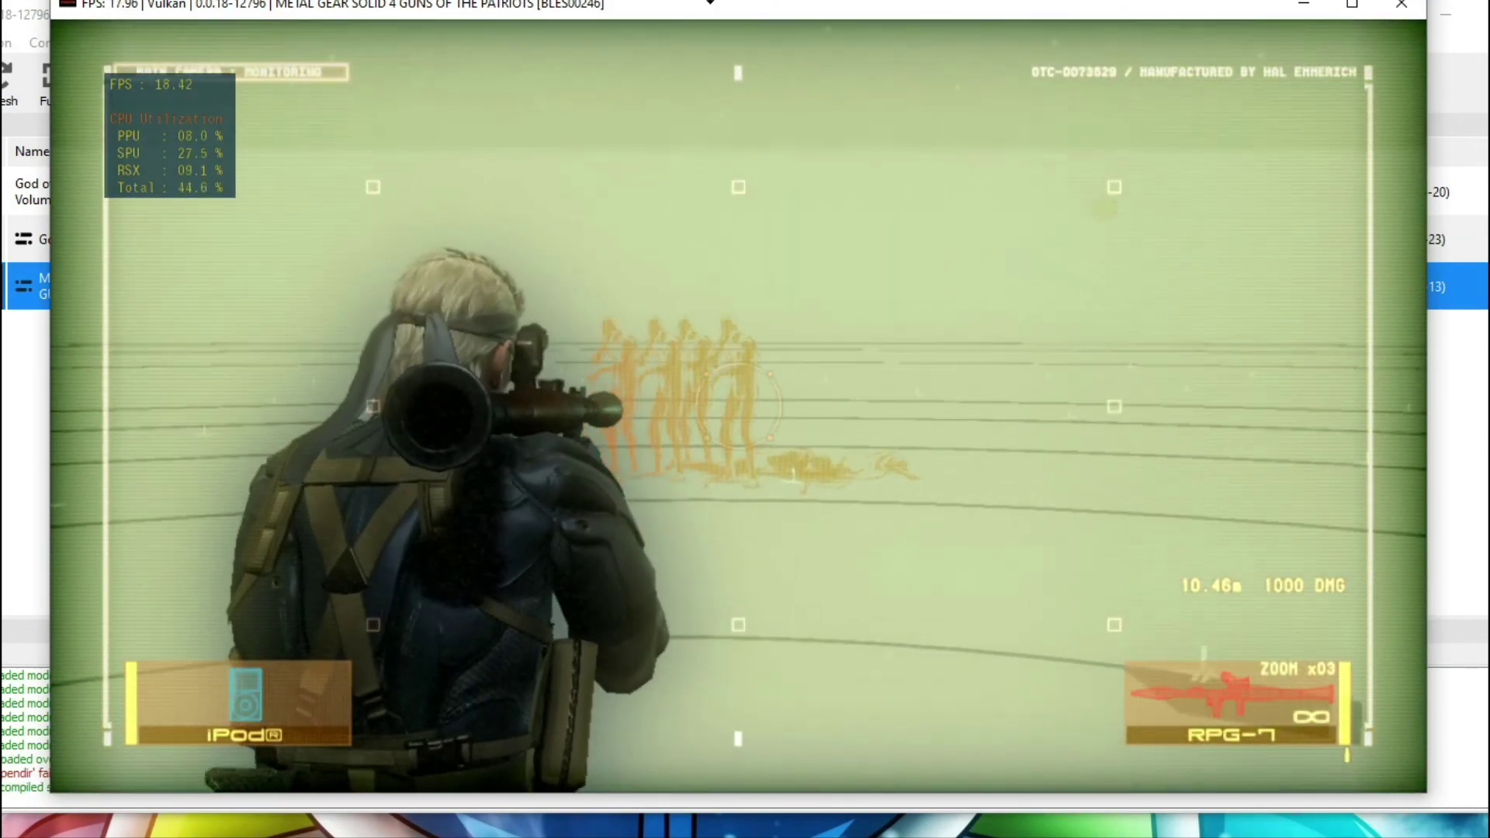
pyautogui.press('e')
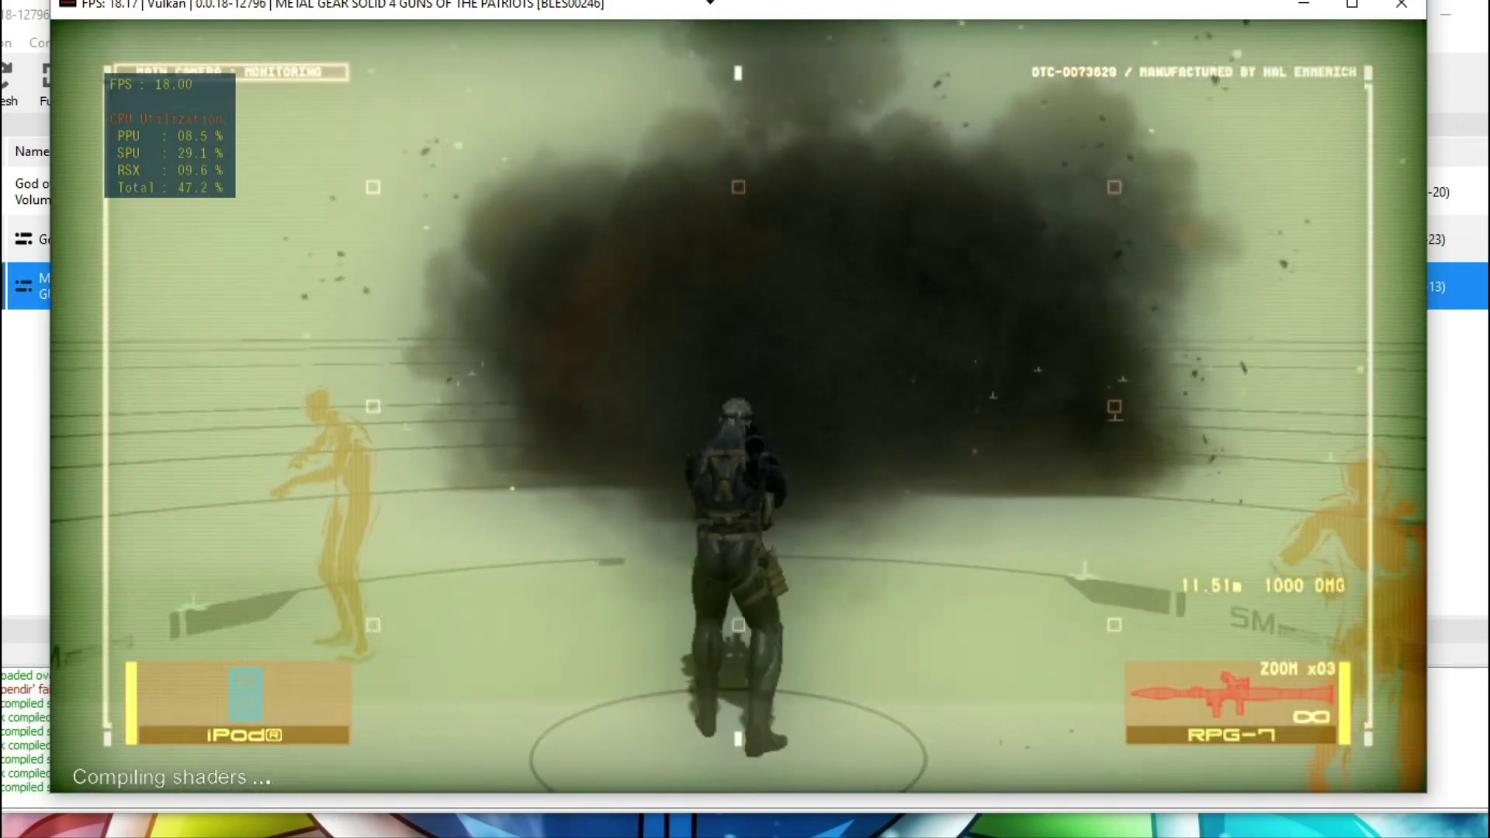